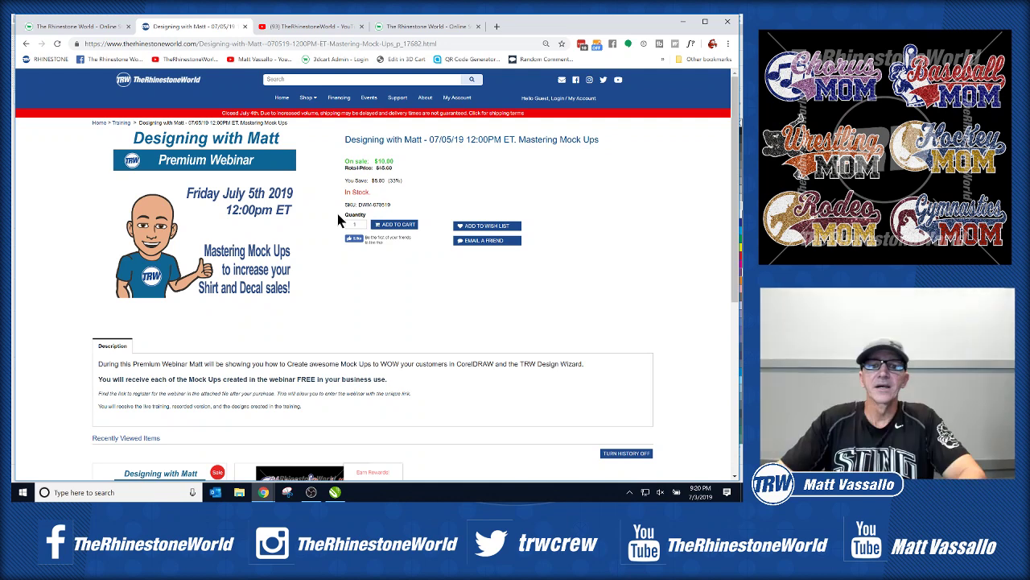
# Step: Filter the shop's Training category to Premium Webinars - Instructor Series and browse the listed webinars
pyautogui.moveTo(311, 100)
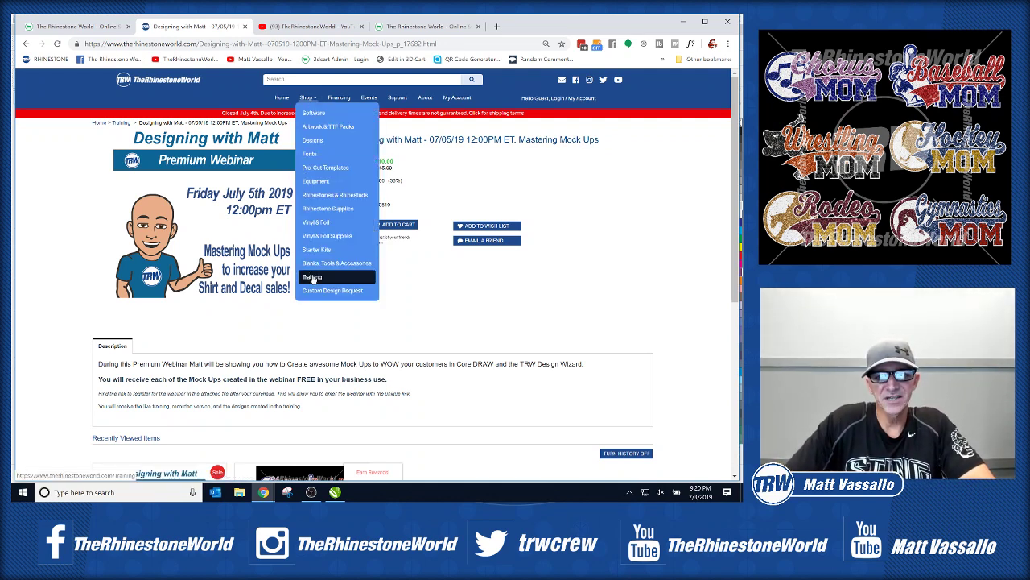
pyautogui.click(312, 278)
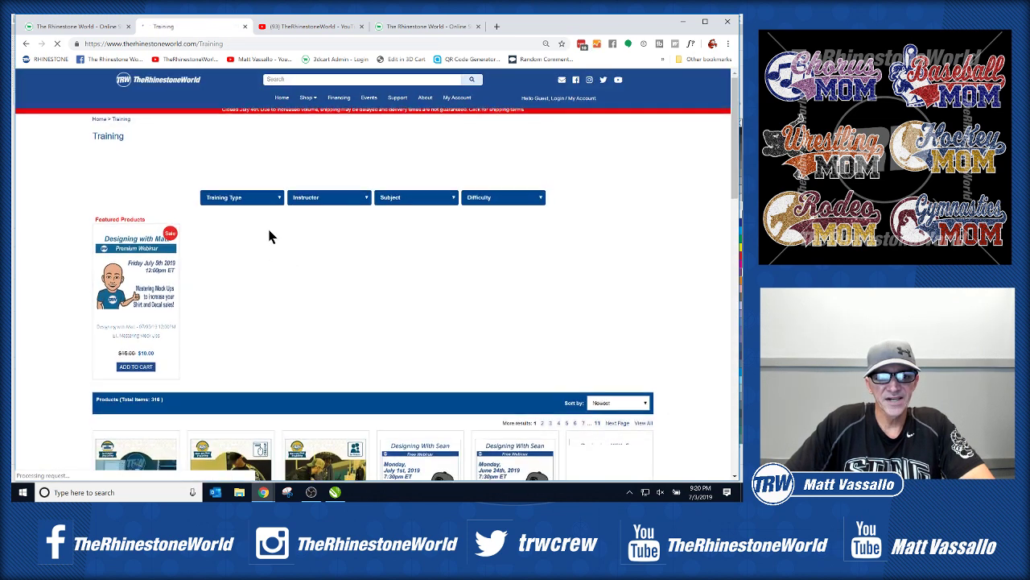
pyautogui.click(265, 202)
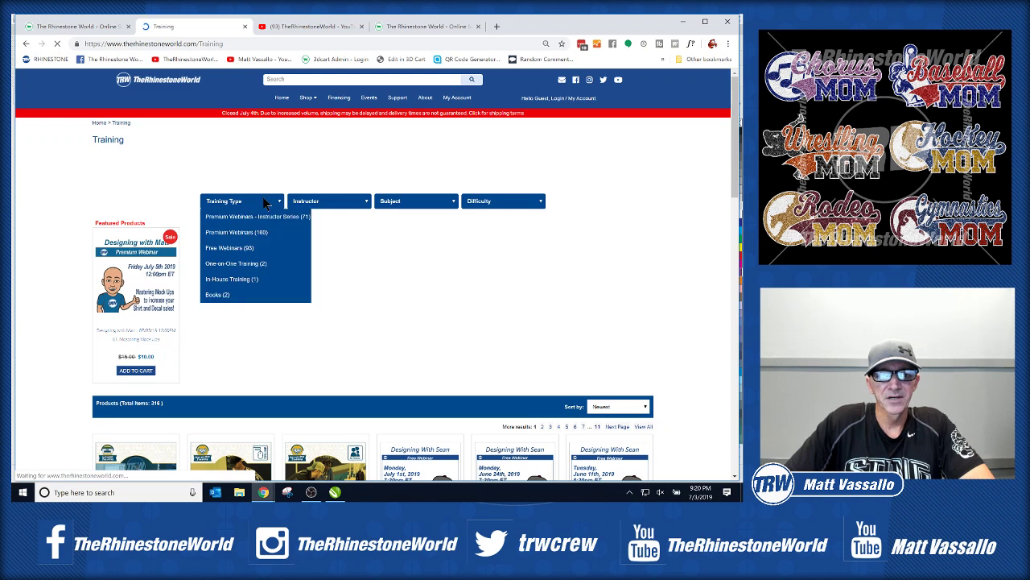
pyautogui.click(269, 216)
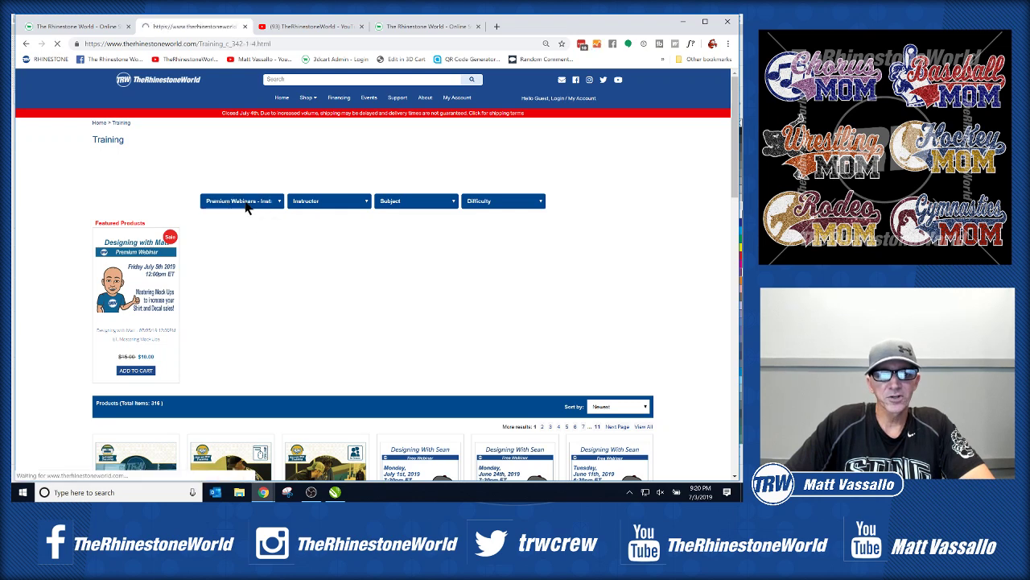
pyautogui.scroll(-3, 256, 213)
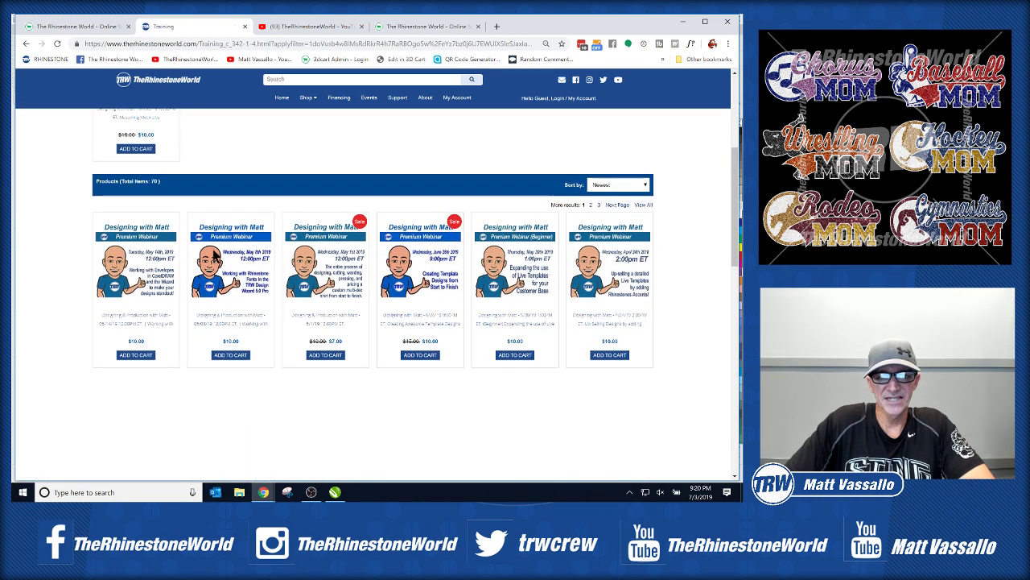
pyautogui.scroll(-1, 401, 258)
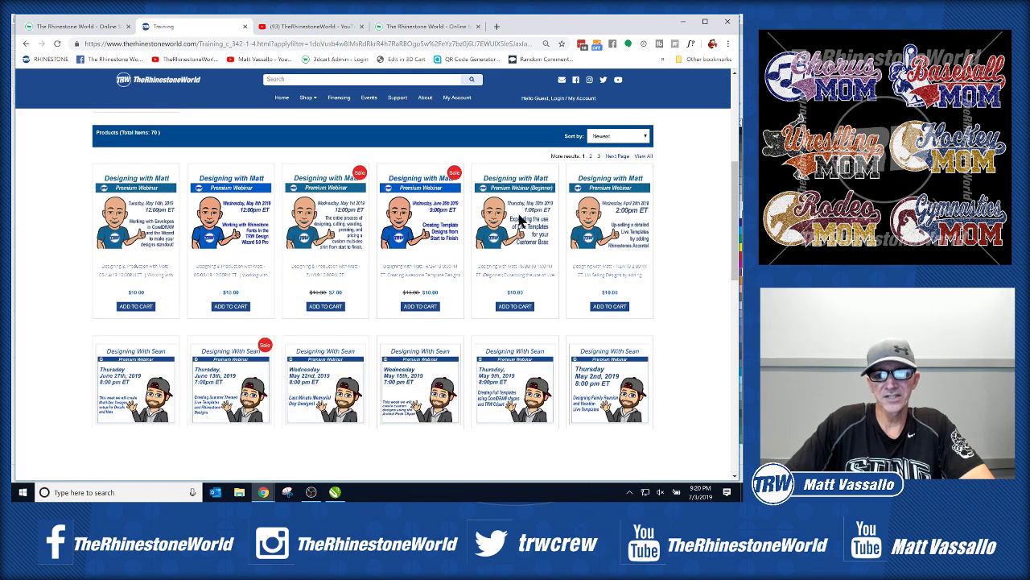
pyautogui.scroll(-3, 519, 219)
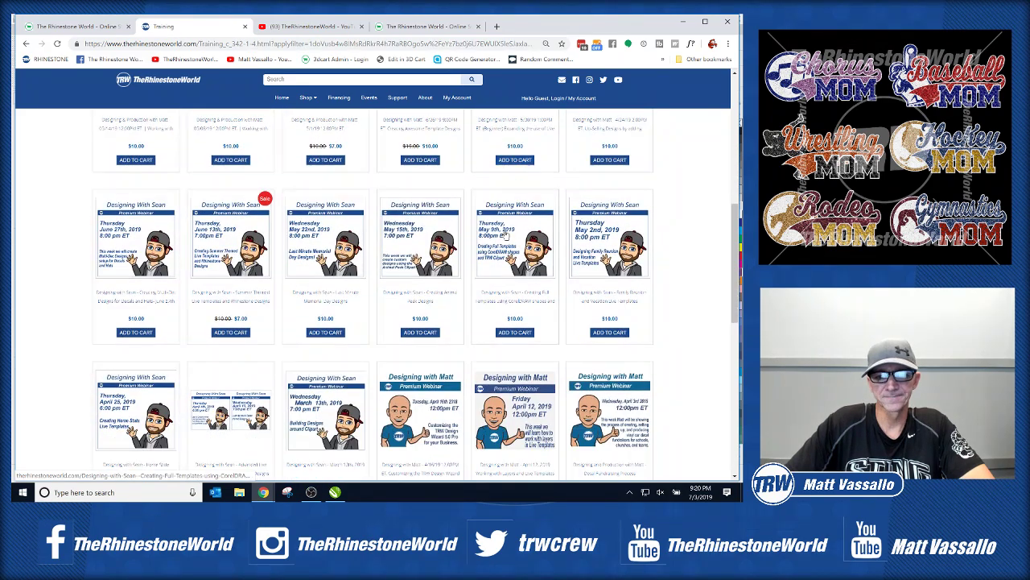
pyautogui.scroll(5, 505, 233)
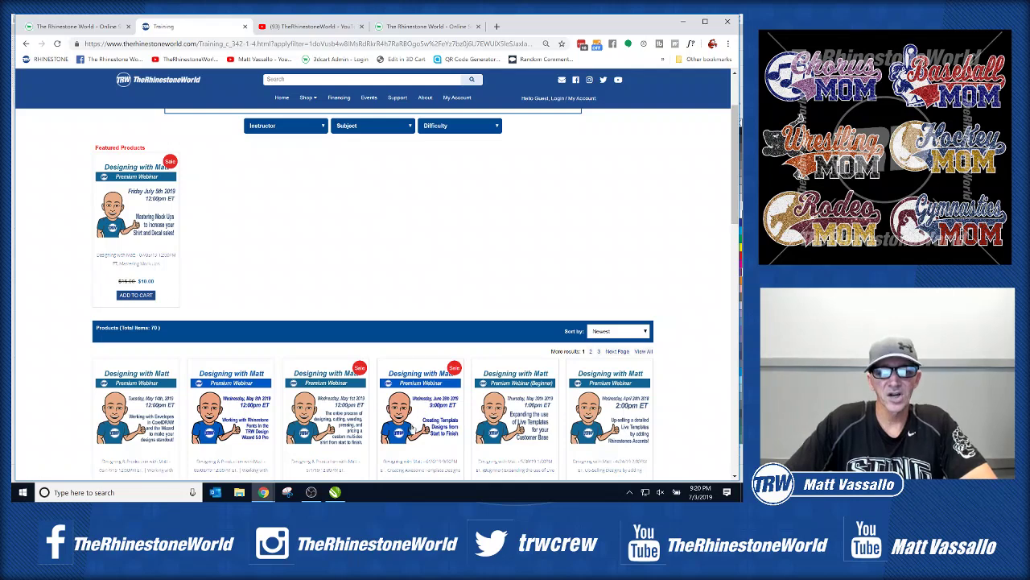
# Step: Switch to CorelDRAW and open the TRW Logo Decal.cdr design file
pyautogui.click(335, 492)
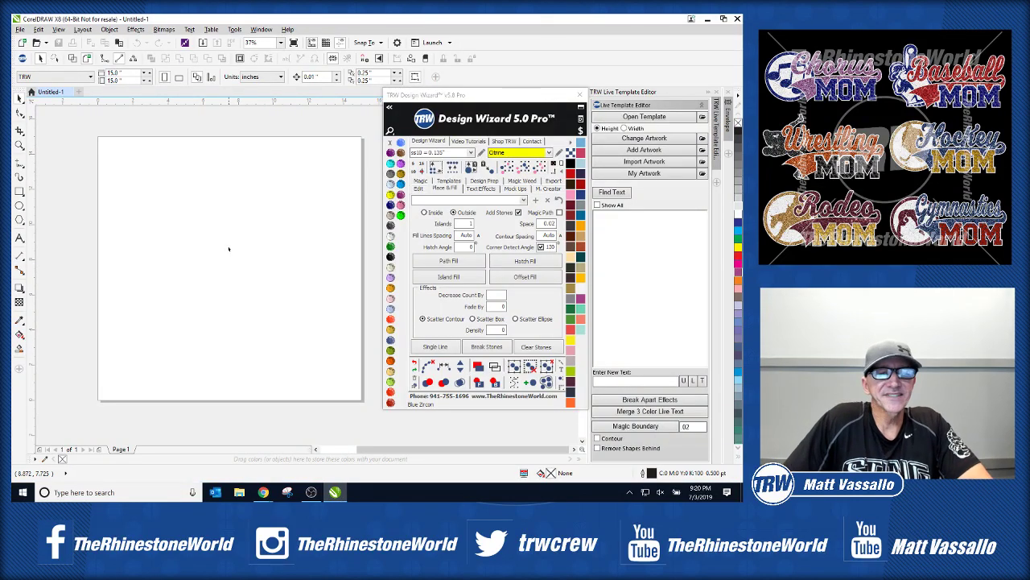
pyautogui.click(20, 29)
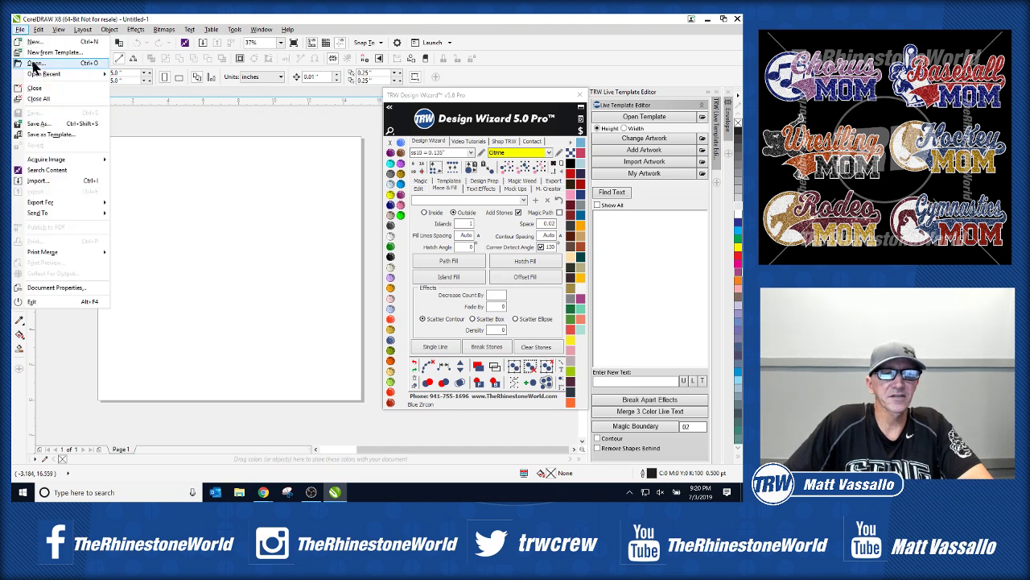
pyautogui.press('Escape')
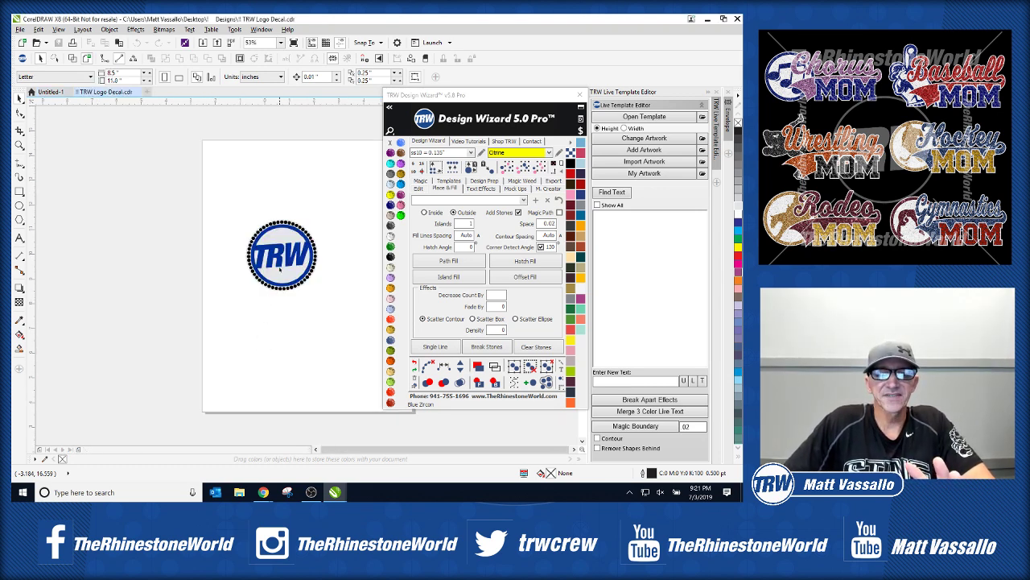
pyautogui.scroll(2, 299, 257)
pyautogui.scroll(-1, 288, 256)
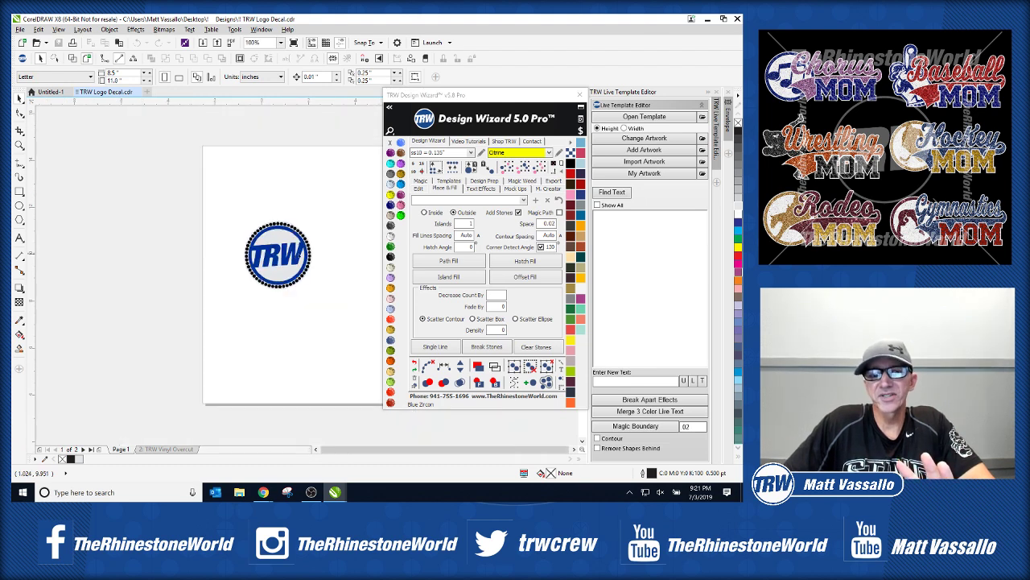
pyautogui.scroll(1, 304, 254)
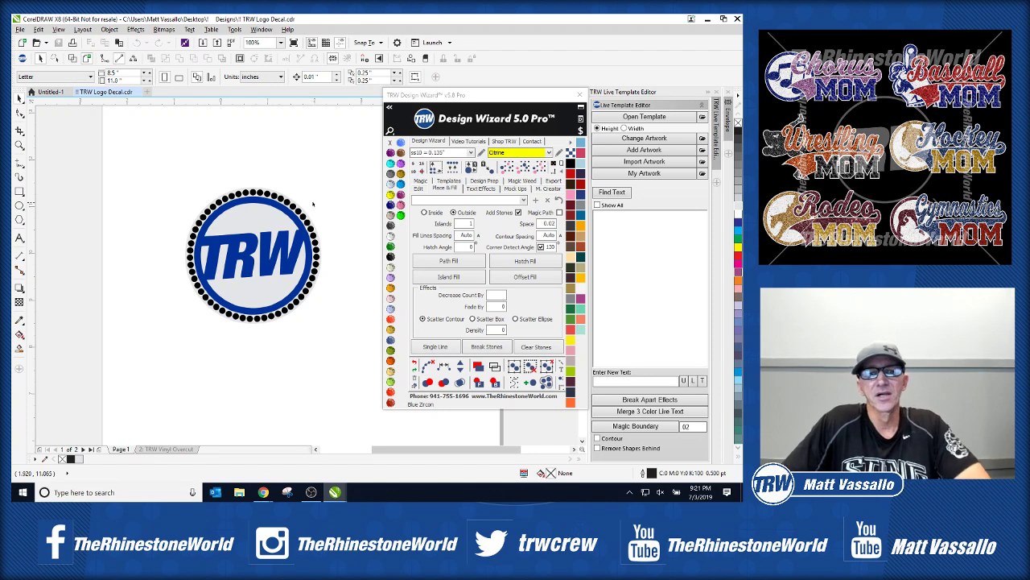
# Step: Pull the grey background circle away from the TRW logo, and undo the move
pyautogui.moveTo(261, 227); pyautogui.dragTo(321, 163)
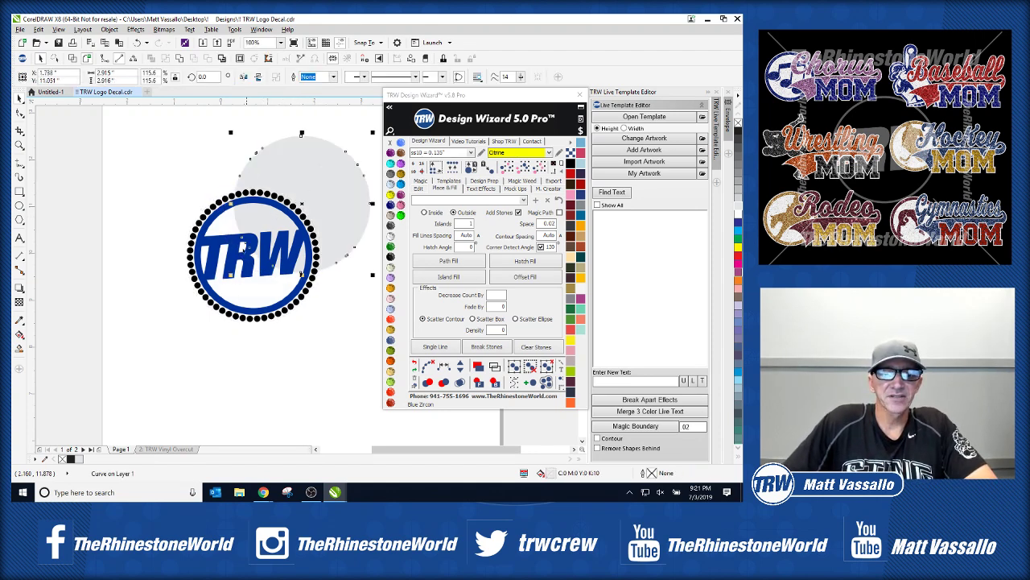
pyautogui.moveTo(233, 280); pyautogui.dragTo(272, 339)
pyautogui.press('Escape')
pyautogui.hotkey('ctrl', 'z')
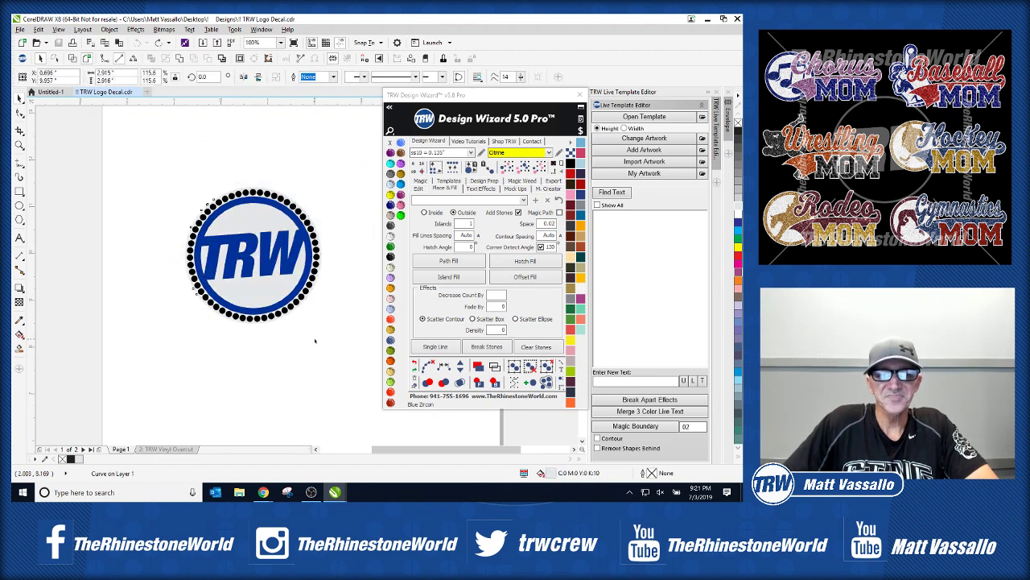
# Step: Fill the logo's background circle with Rainbow White and its blue lettering and ring with Royal Blue from the Siser Glitter HTV library
pyautogui.scroll(2, 307, 260)
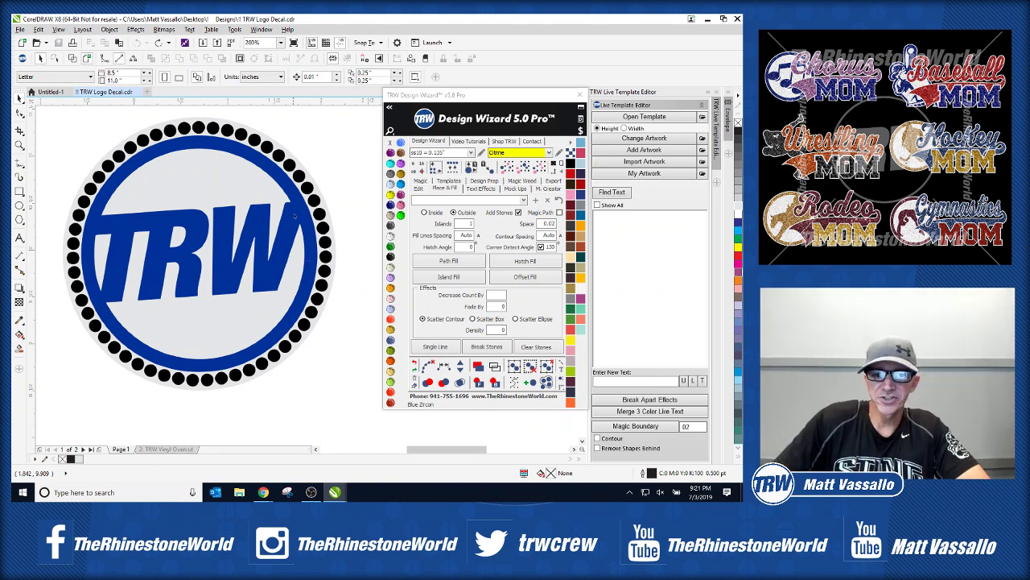
pyautogui.scroll(-2, 295, 214)
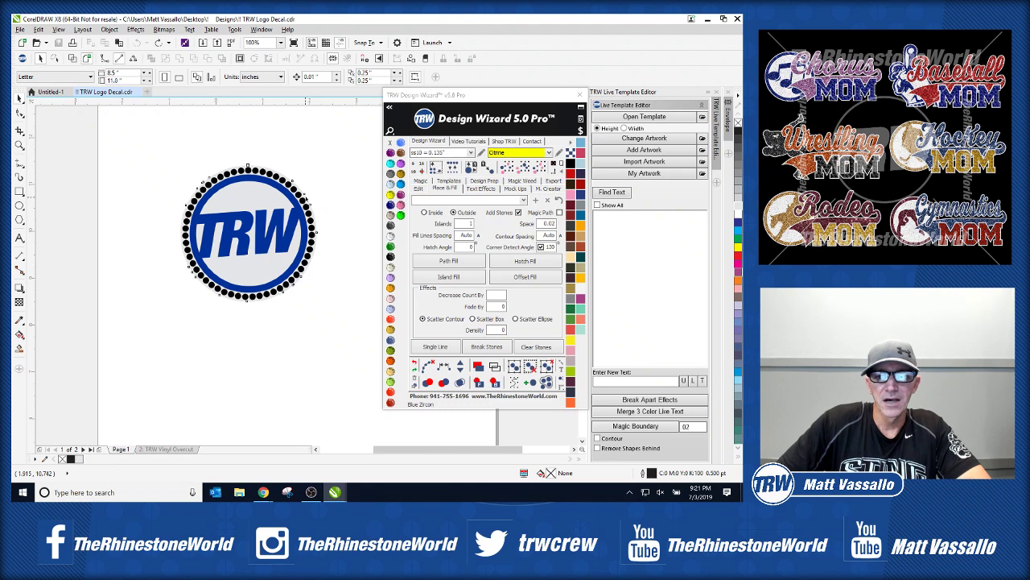
pyautogui.hotkey('ctrl', 'a')
pyautogui.scroll(2, 325, 201)
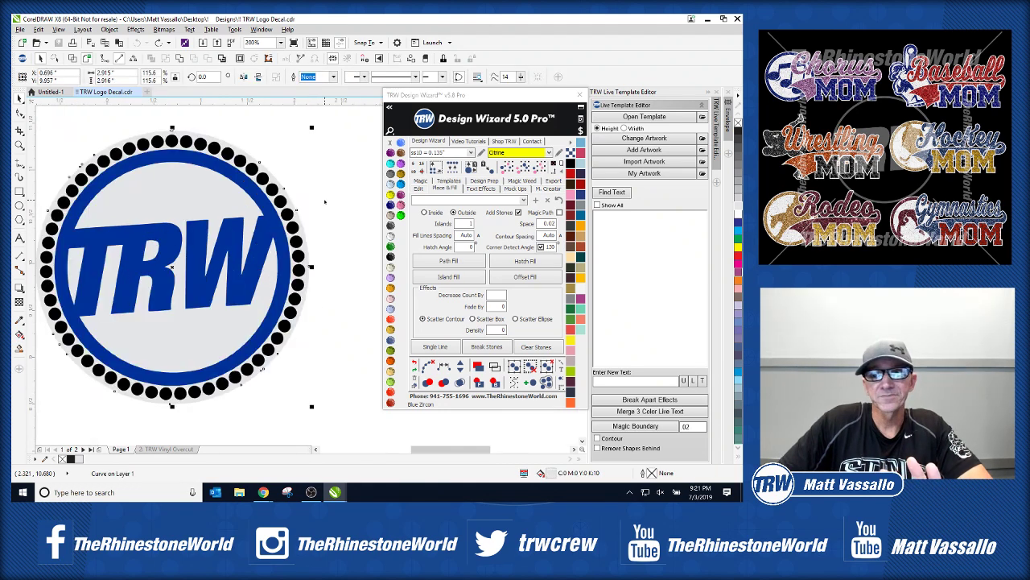
pyautogui.click(571, 145)
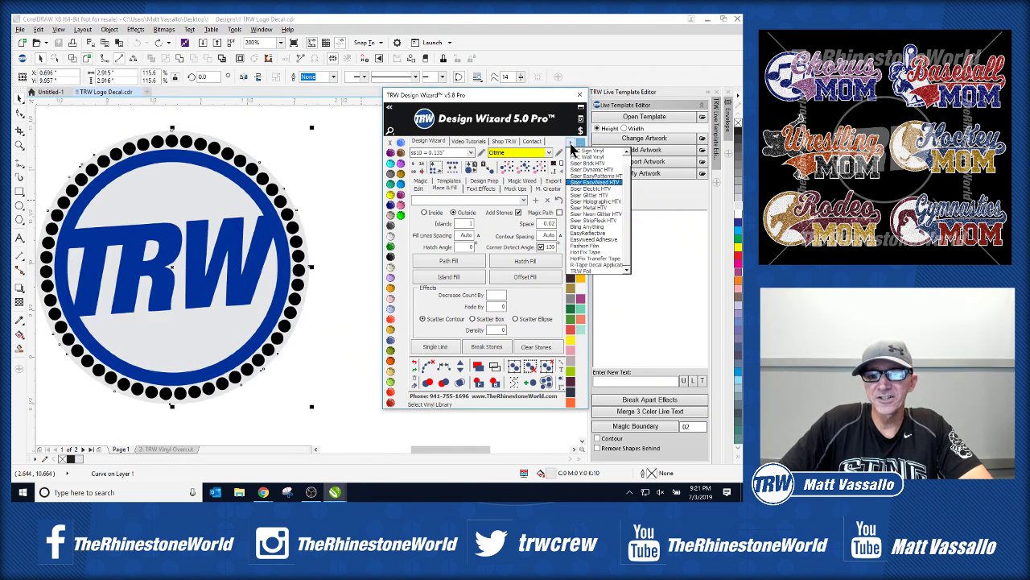
pyautogui.click(592, 195)
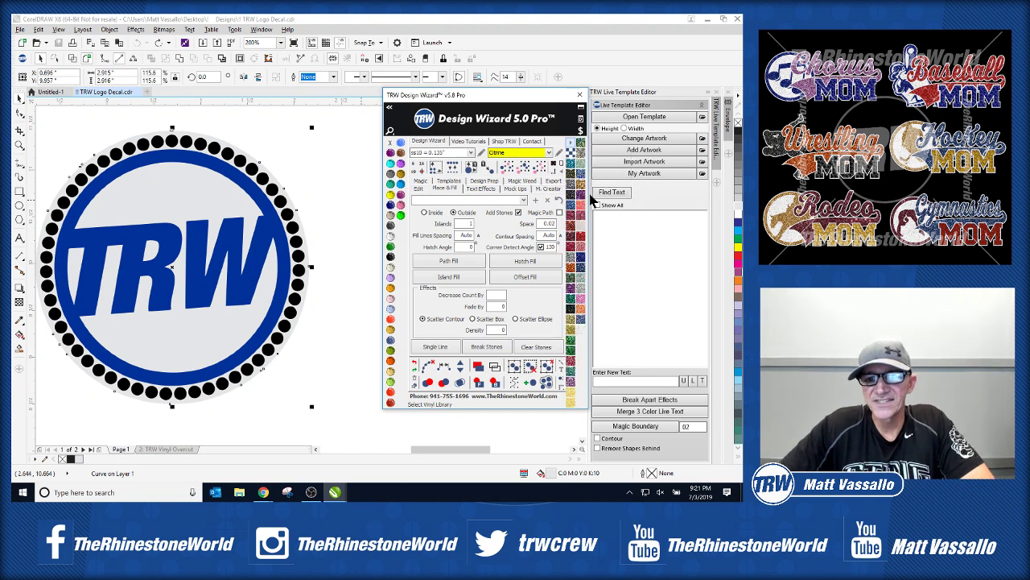
pyautogui.click(581, 237)
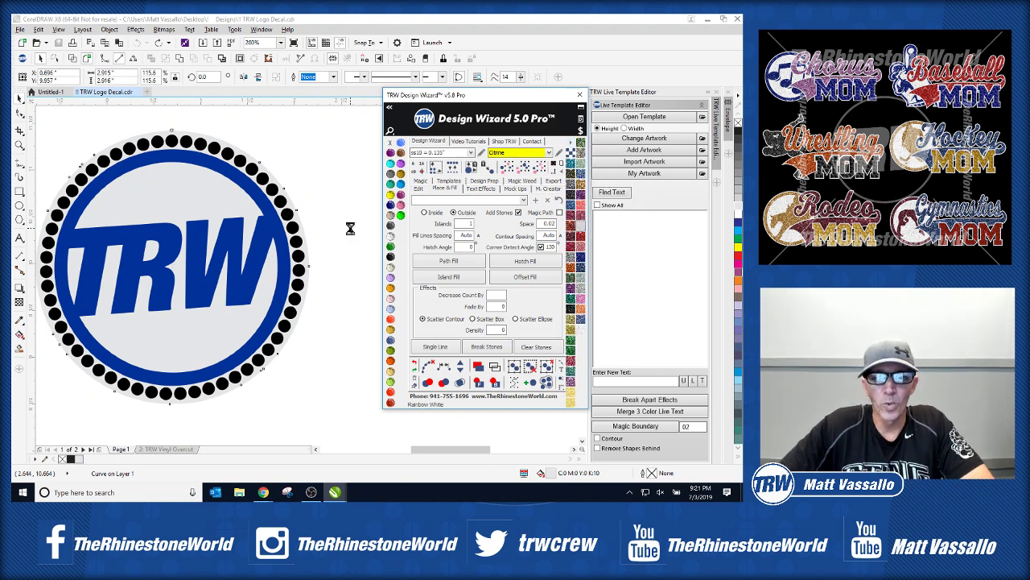
pyautogui.click(292, 268)
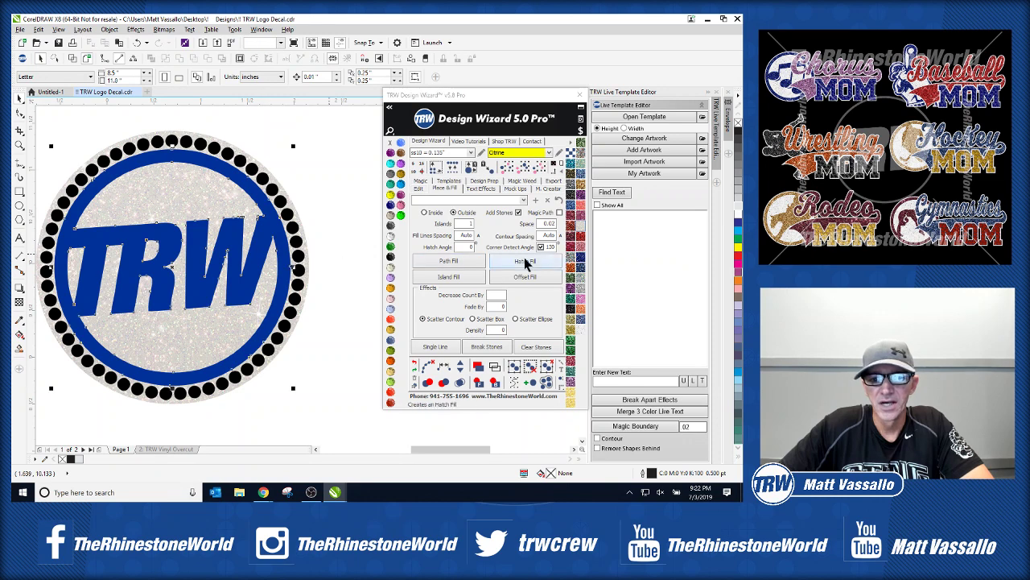
pyautogui.click(580, 262)
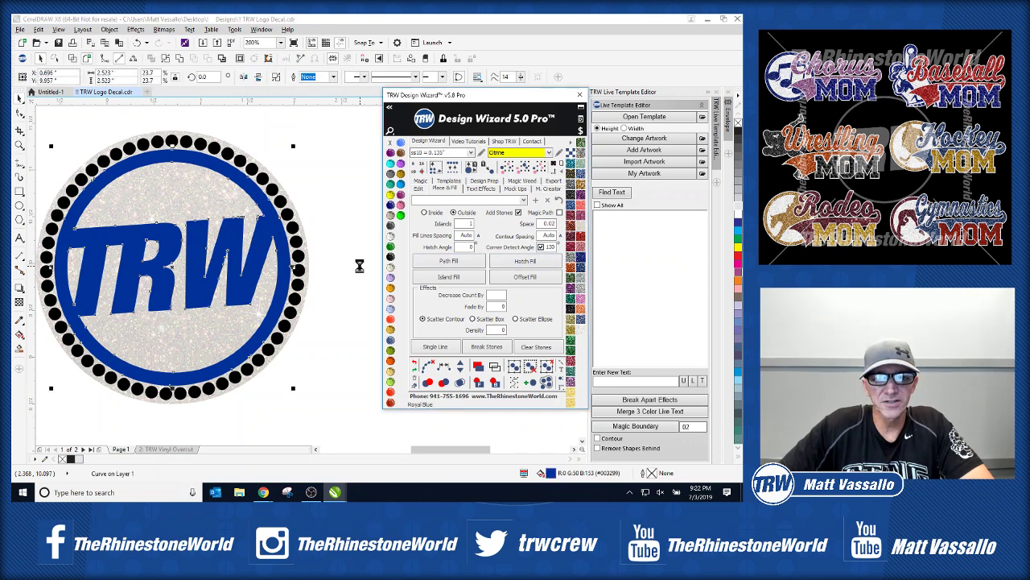
# Step: Select all the black stones around the logo's border and recolor them as Crystal rhinestones
pyautogui.click(298, 256)
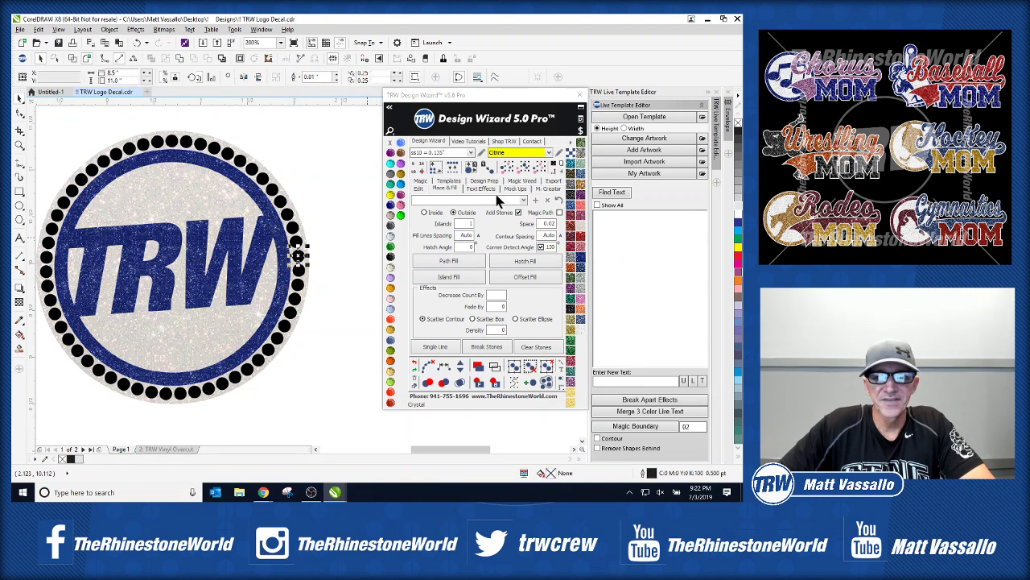
pyautogui.click(521, 171)
pyautogui.click(390, 236)
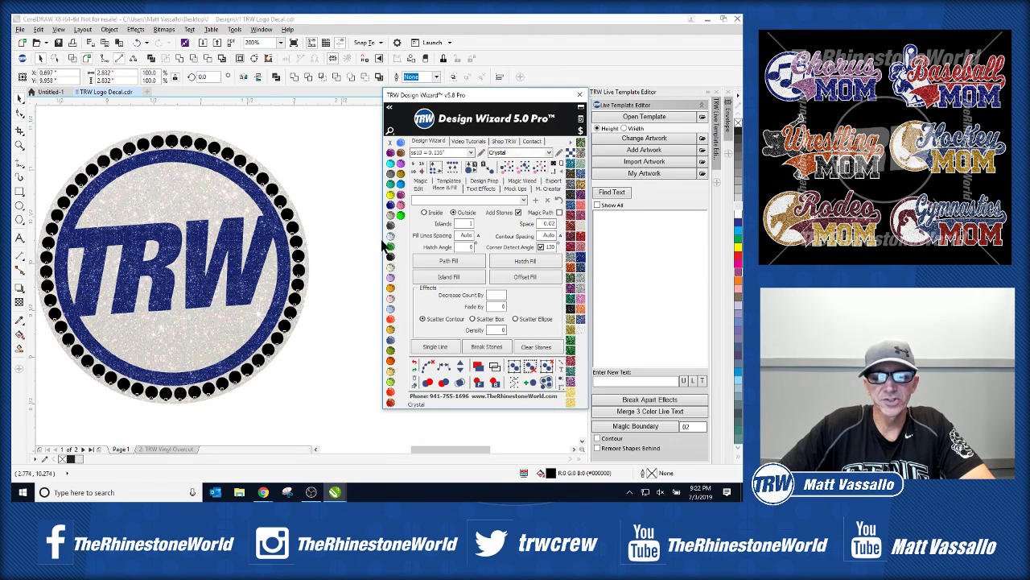
pyautogui.click(342, 254)
pyautogui.scroll(-2, 338, 266)
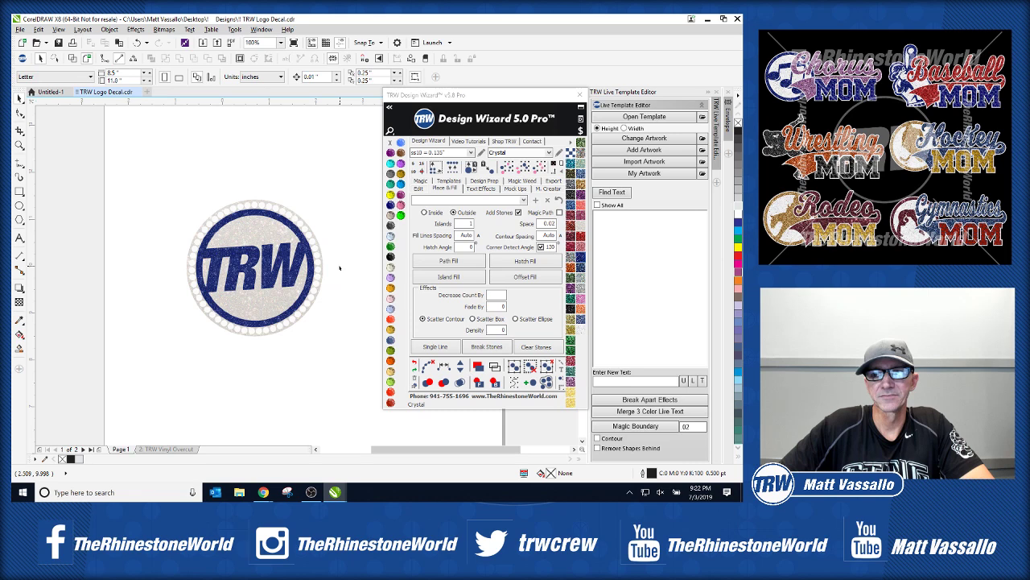
# Step: Create a quick product mockup of the whole logo on the Yeti Black Mug Front from Cups and Mugs, with simulated stones
pyautogui.moveTo(346, 178); pyautogui.dragTo(165, 358)
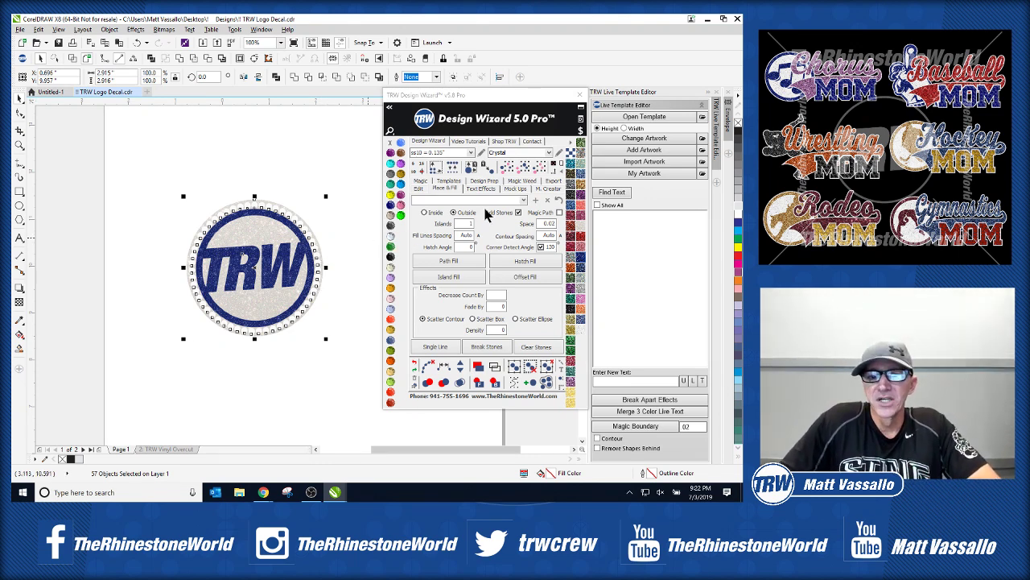
pyautogui.click(522, 190)
pyautogui.click(520, 207)
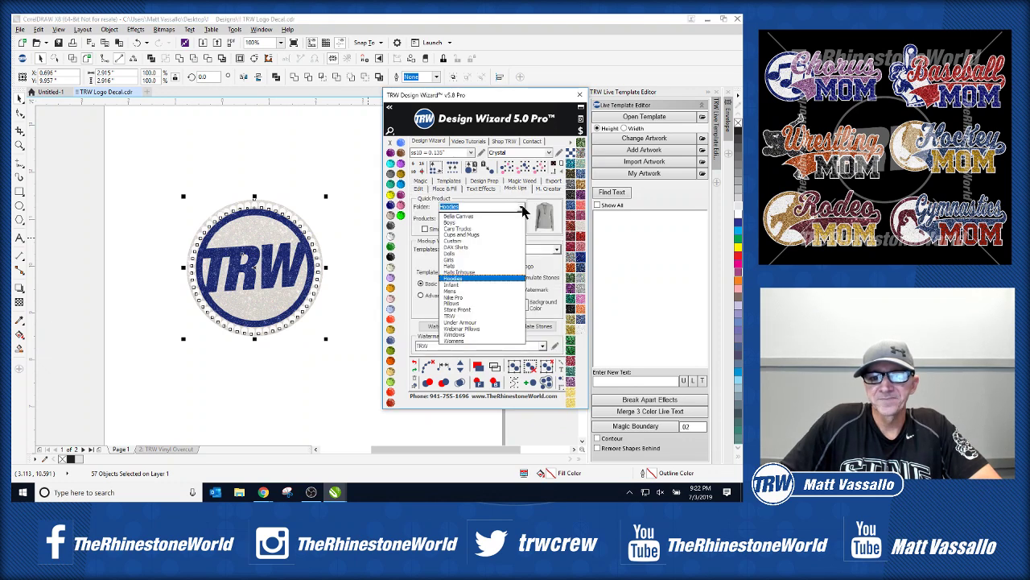
pyautogui.click(489, 237)
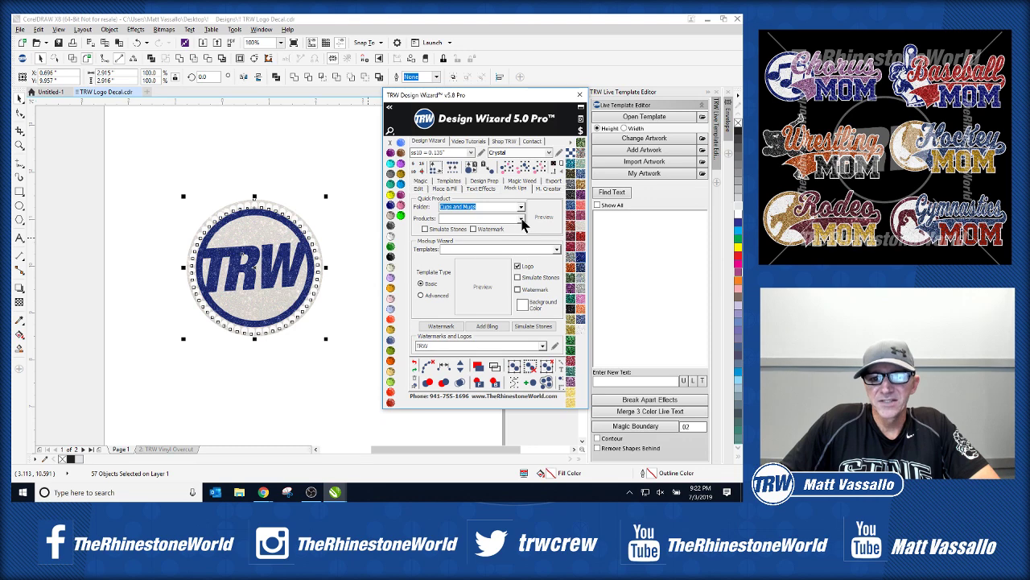
pyautogui.click(521, 218)
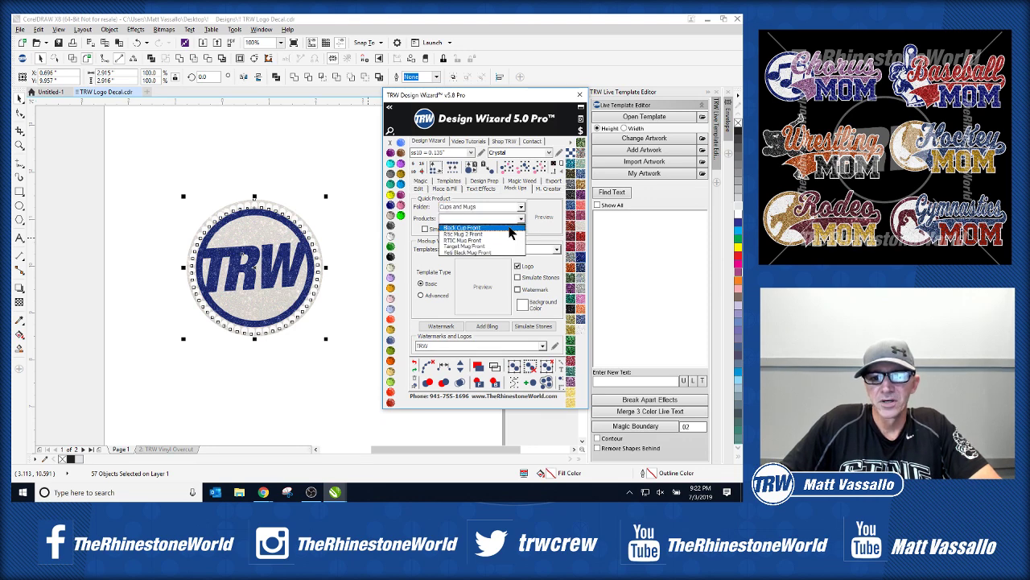
pyautogui.click(474, 253)
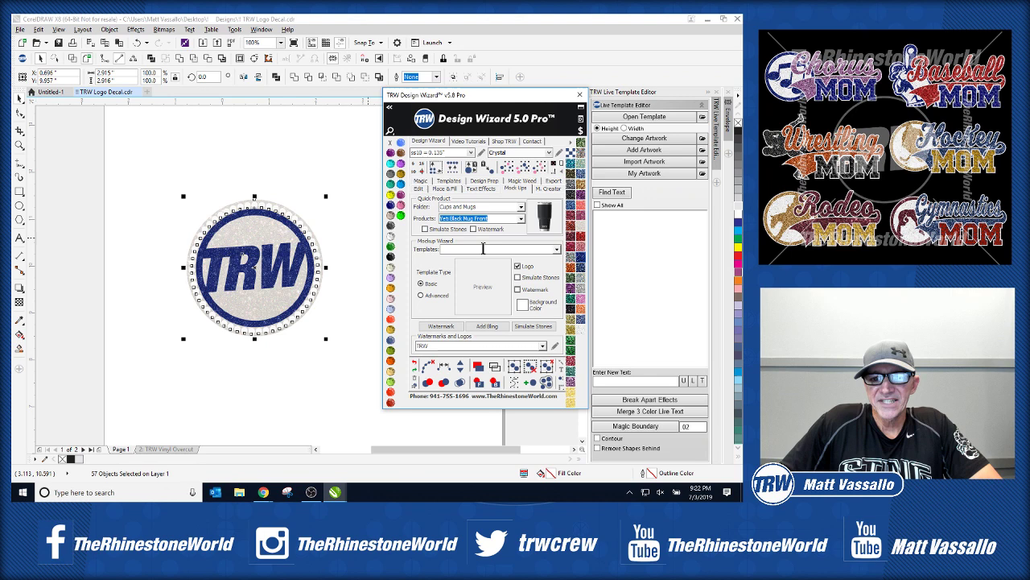
pyautogui.click(425, 229)
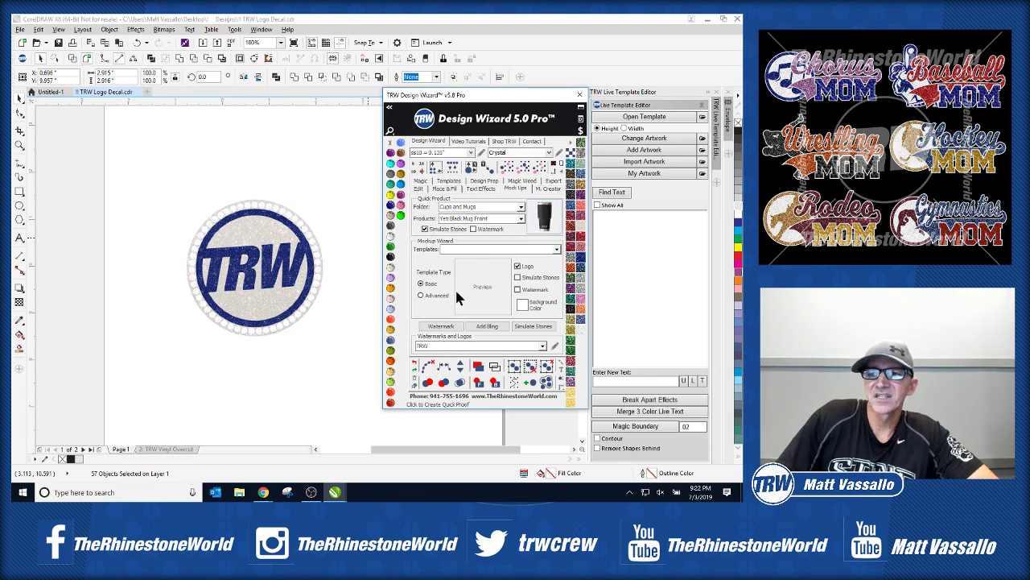
pyautogui.click(326, 298)
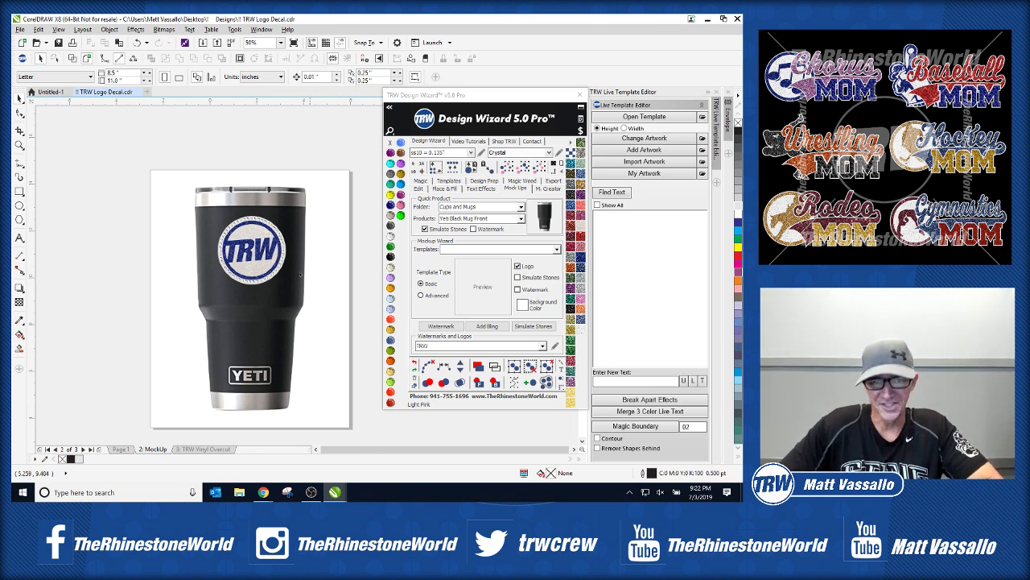
pyautogui.scroll(3, 300, 275)
pyautogui.scroll(2, 296, 246)
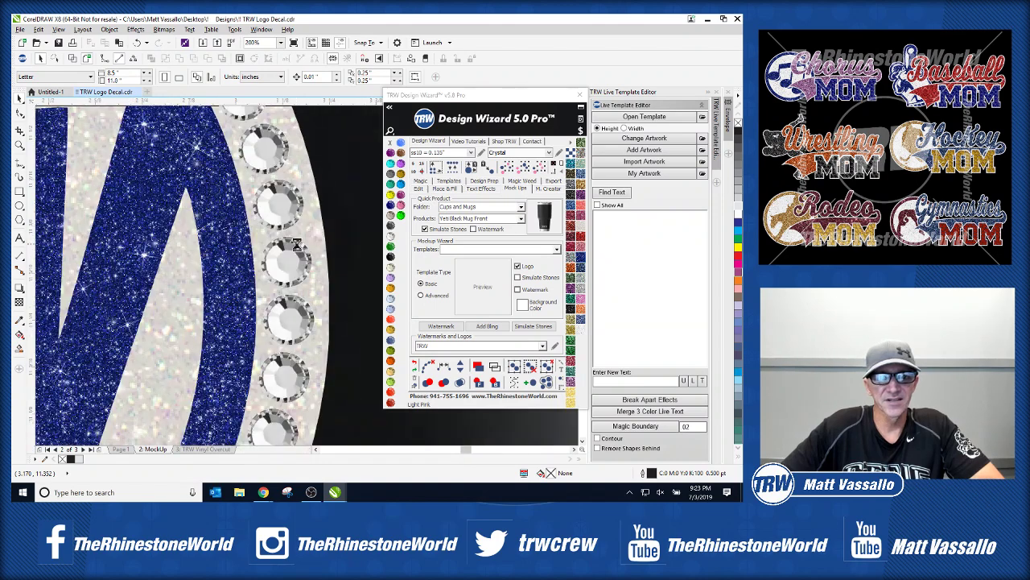
pyautogui.scroll(-2, 296, 245)
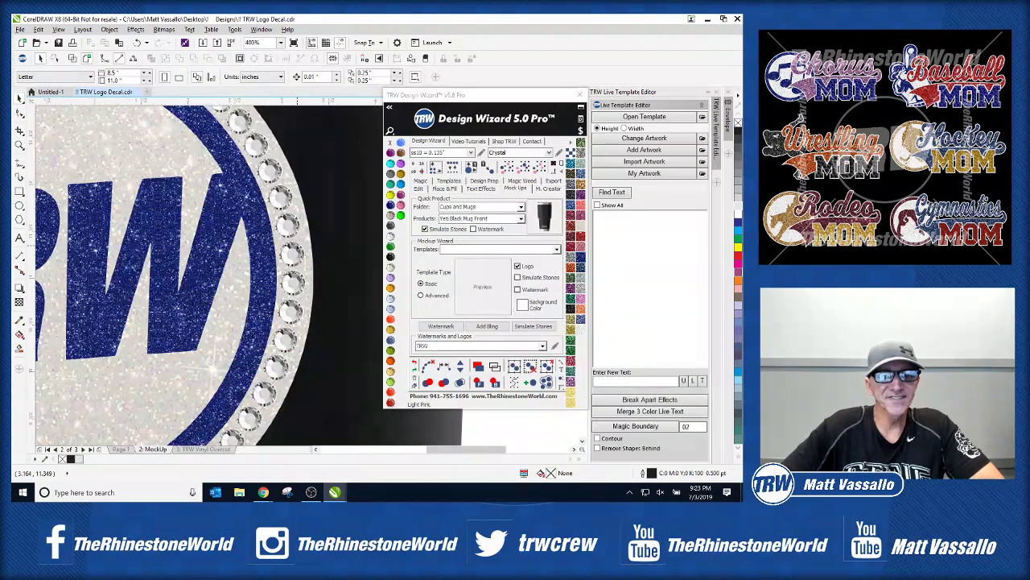
# Step: Return to the logo's original page and undo the mug mockup, the crystal stone recolor and the glitter fills
pyautogui.scroll(-5, 296, 245)
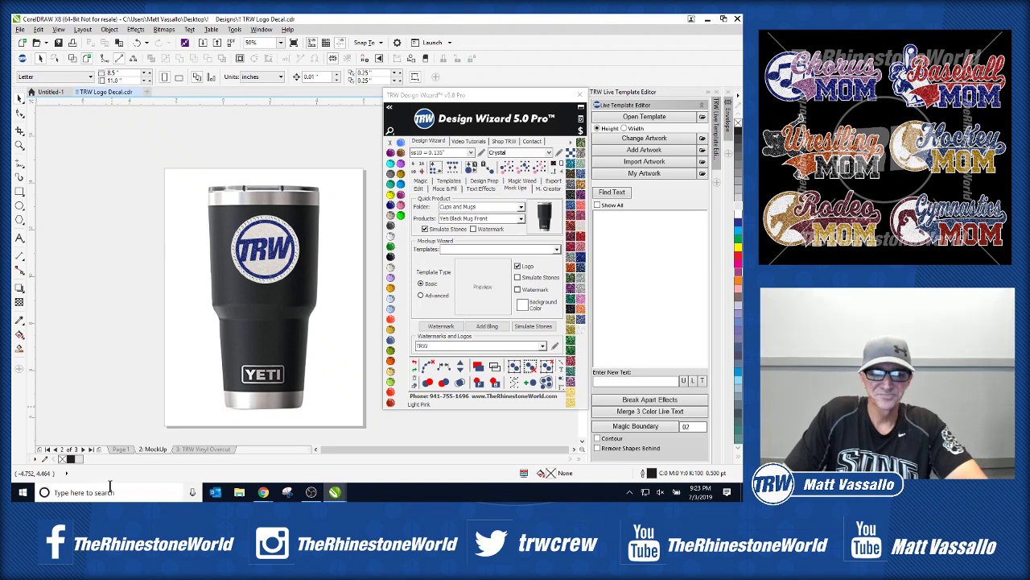
pyautogui.click(123, 449)
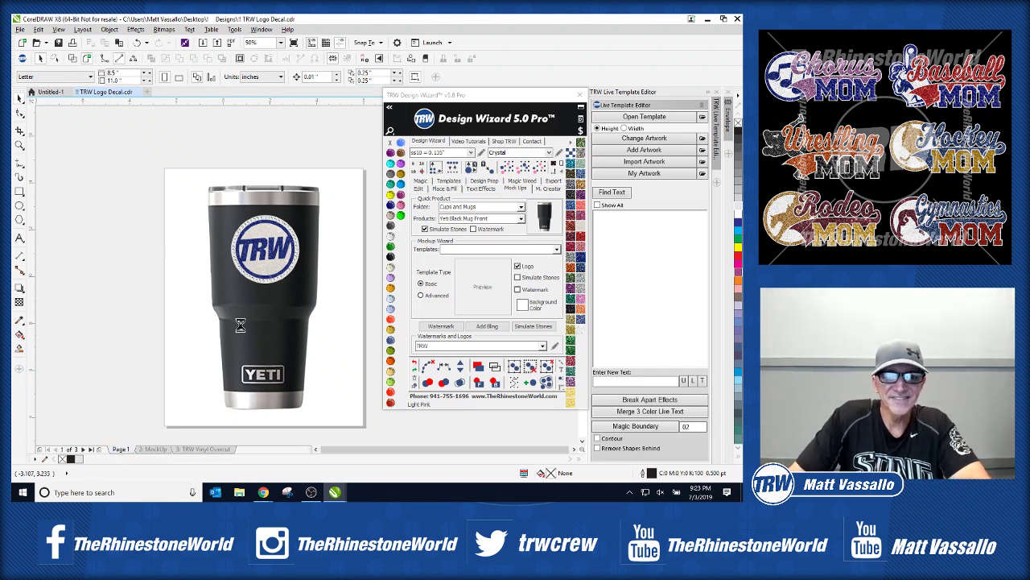
pyautogui.scroll(1, 249, 282)
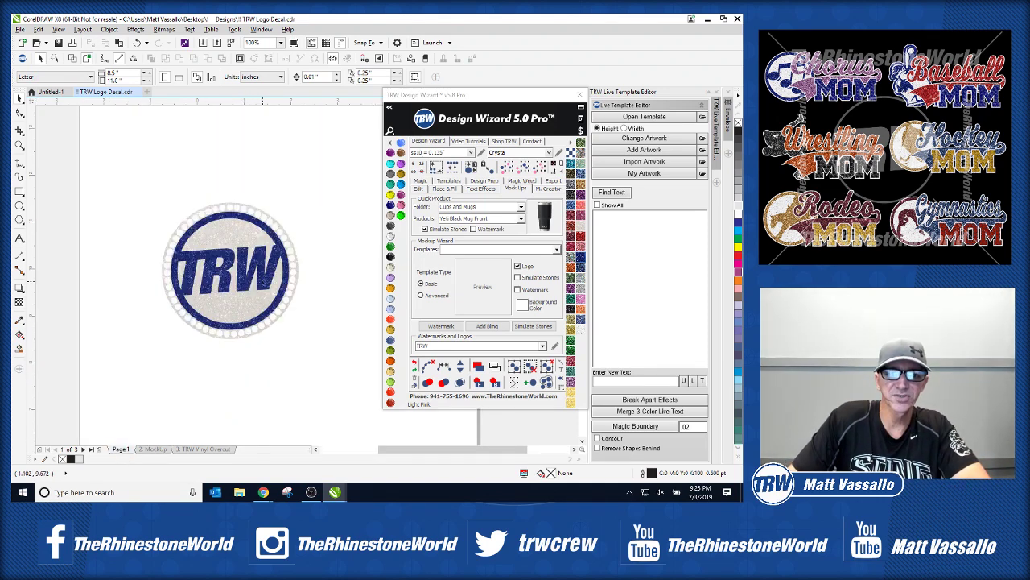
pyautogui.click(306, 278)
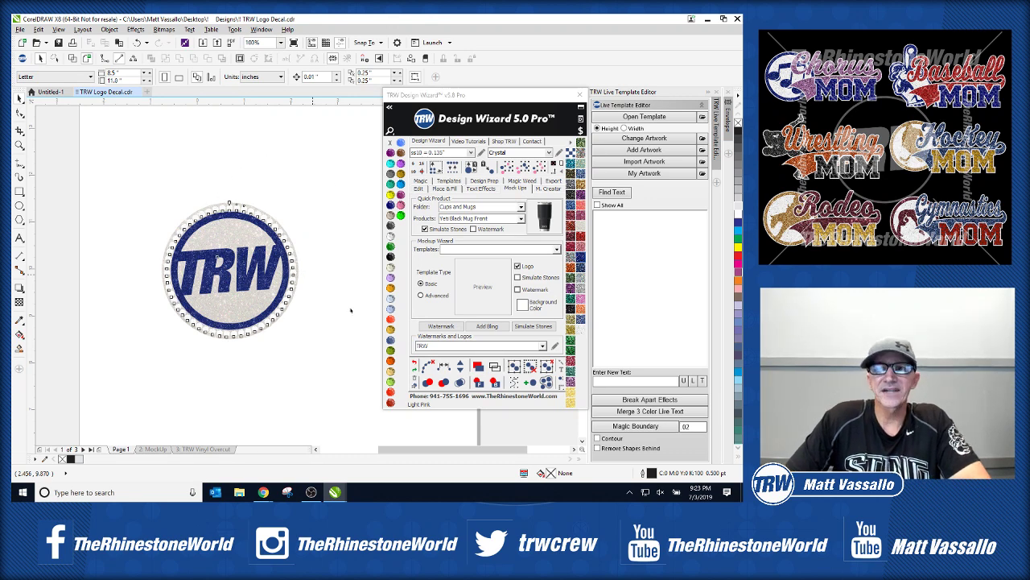
pyautogui.click(308, 281)
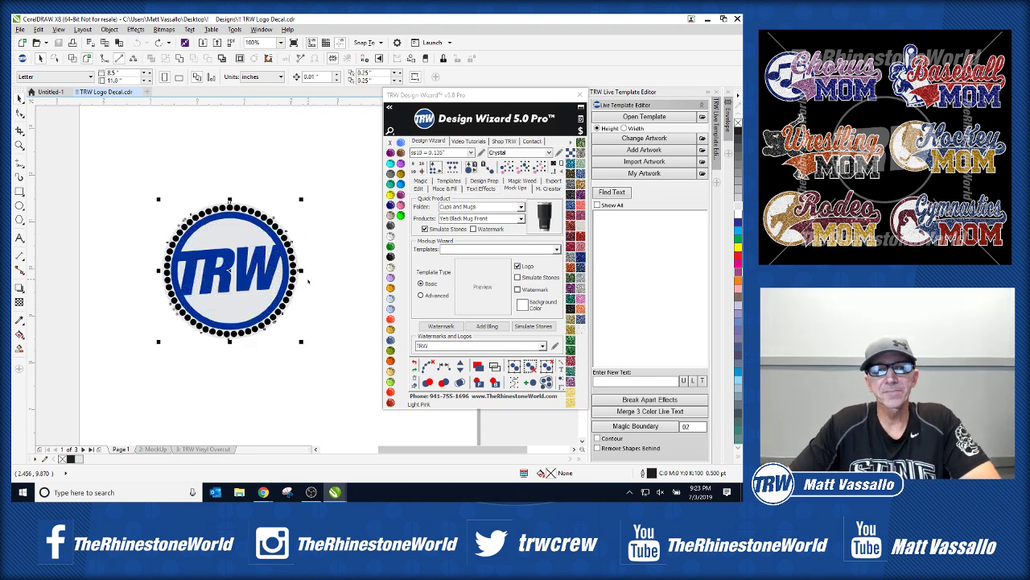
pyautogui.click(304, 281)
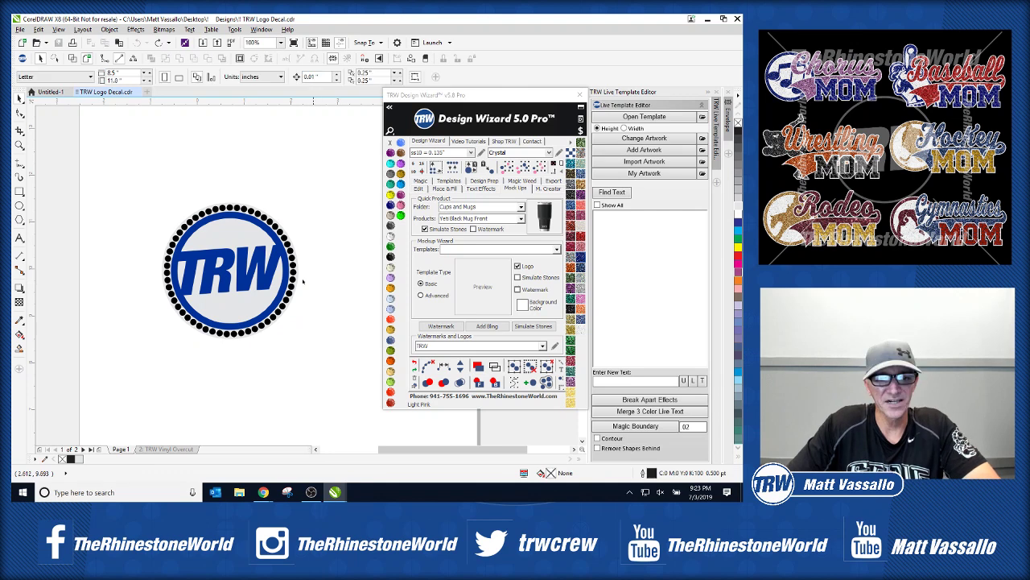
# Step: Delete the black border stones and the grey background circle from the TRW logo
pyautogui.scroll(-1, 306, 284)
pyautogui.scroll(2, 307, 284)
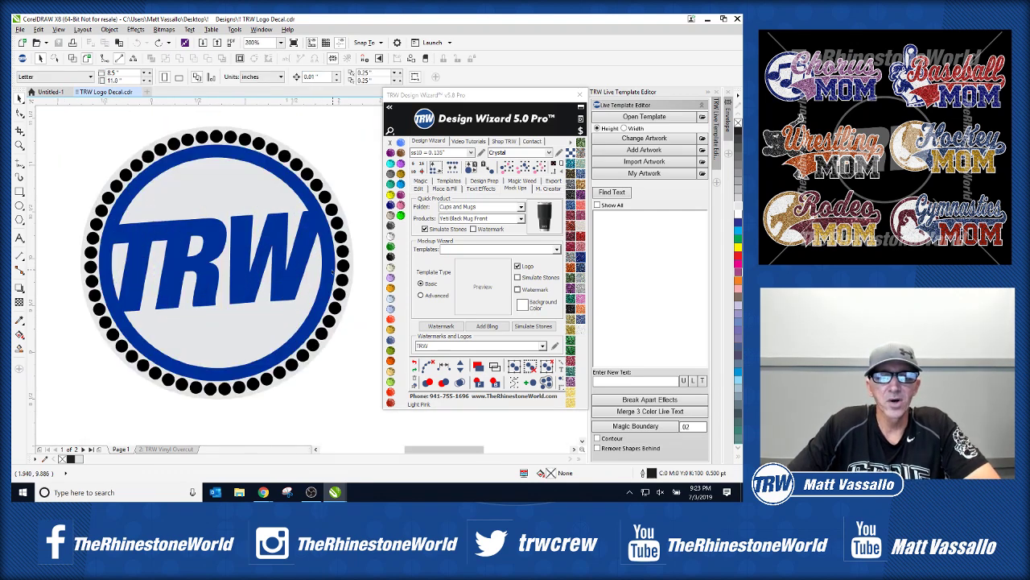
pyautogui.scroll(-2, 332, 271)
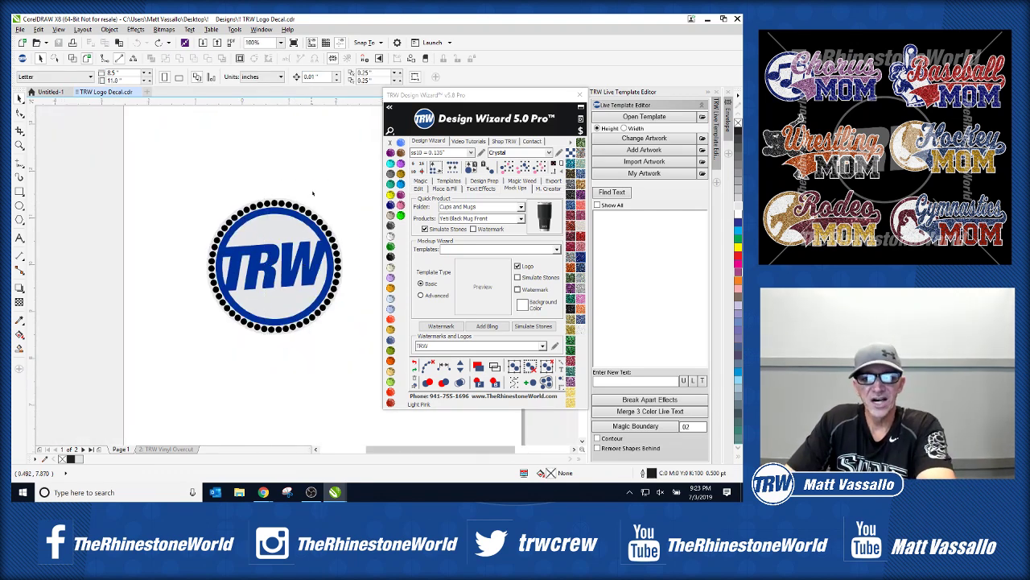
pyautogui.moveTo(314, 193); pyautogui.dragTo(252, 325)
pyautogui.press('Delete')
pyautogui.click(262, 328)
pyautogui.press('Escape')
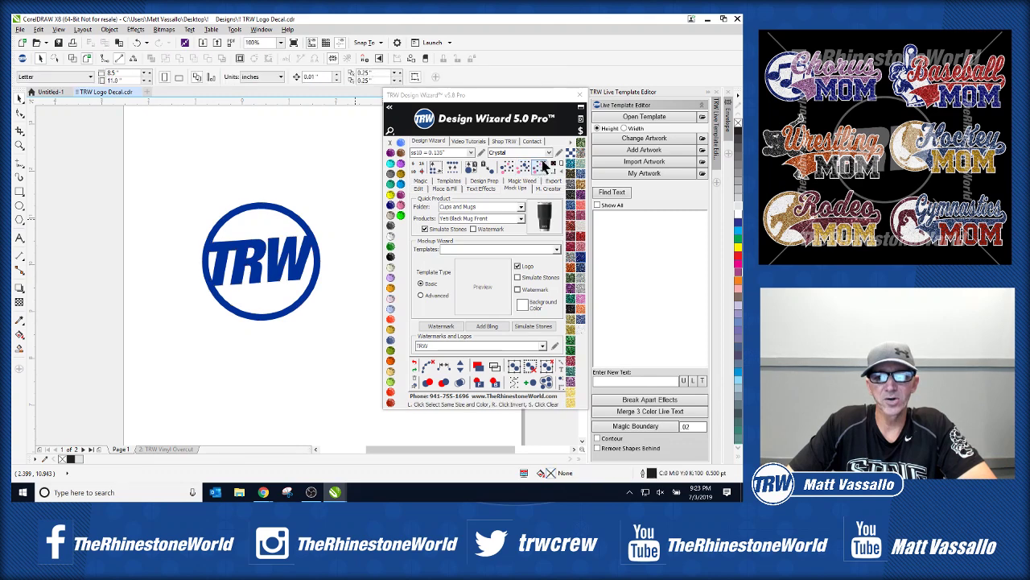
# Step: Create a boundary around the TRW logo and surround it with ss10 Black Diamond stones using an outside Island Fill
pyautogui.click(548, 152)
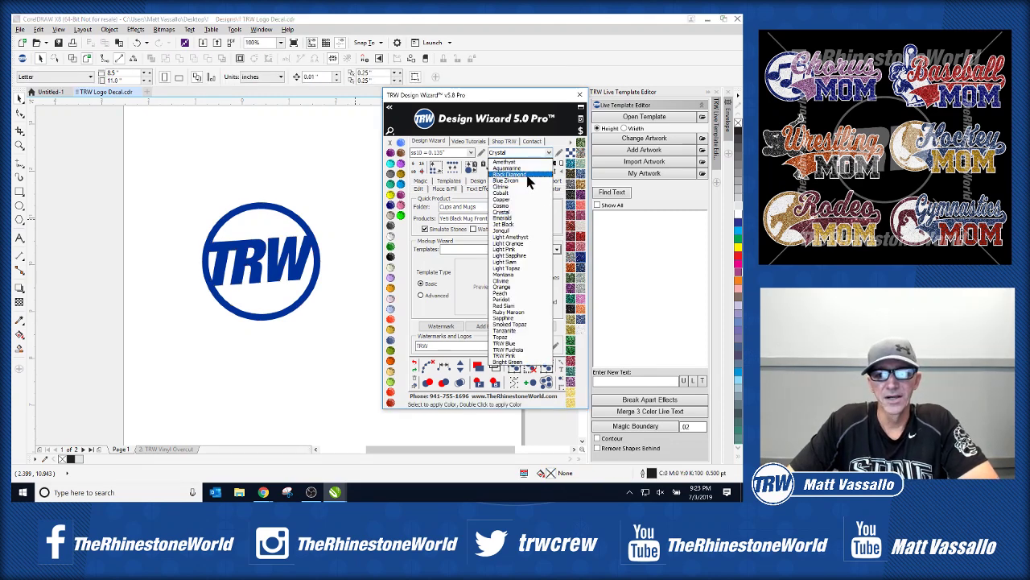
pyautogui.click(529, 175)
pyautogui.click(274, 211)
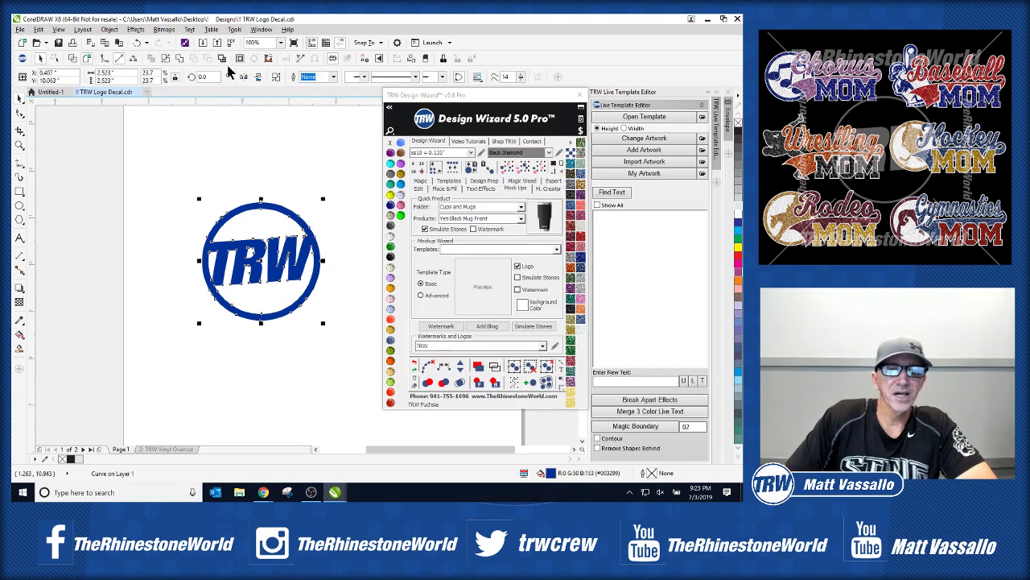
pyautogui.click(443, 187)
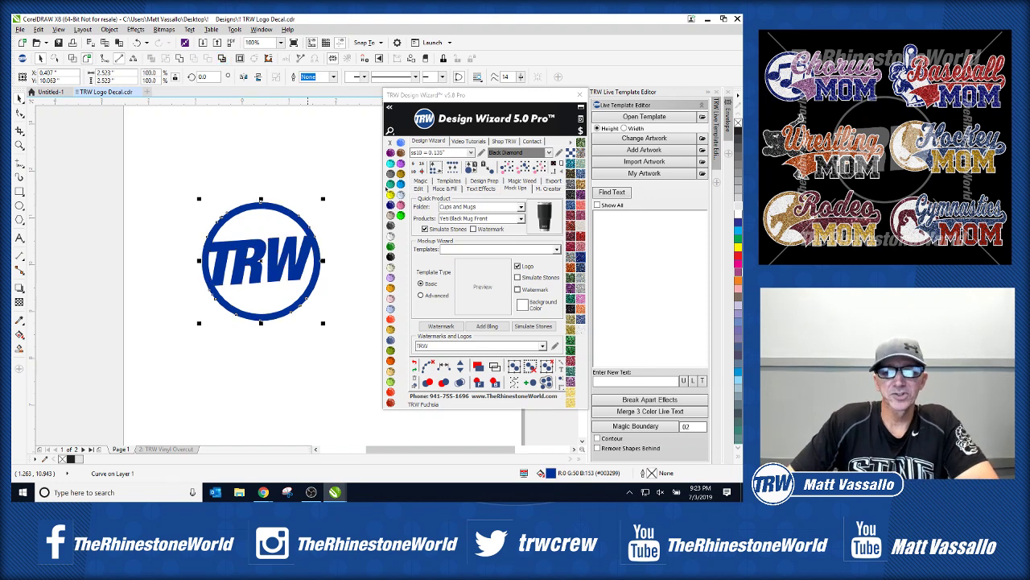
pyautogui.click(443, 188)
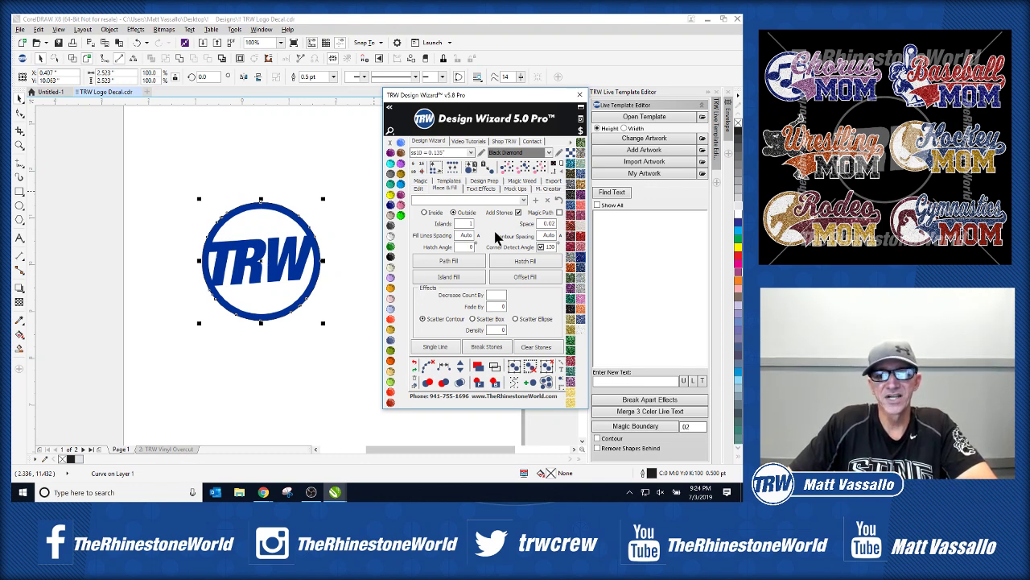
pyautogui.click(461, 278)
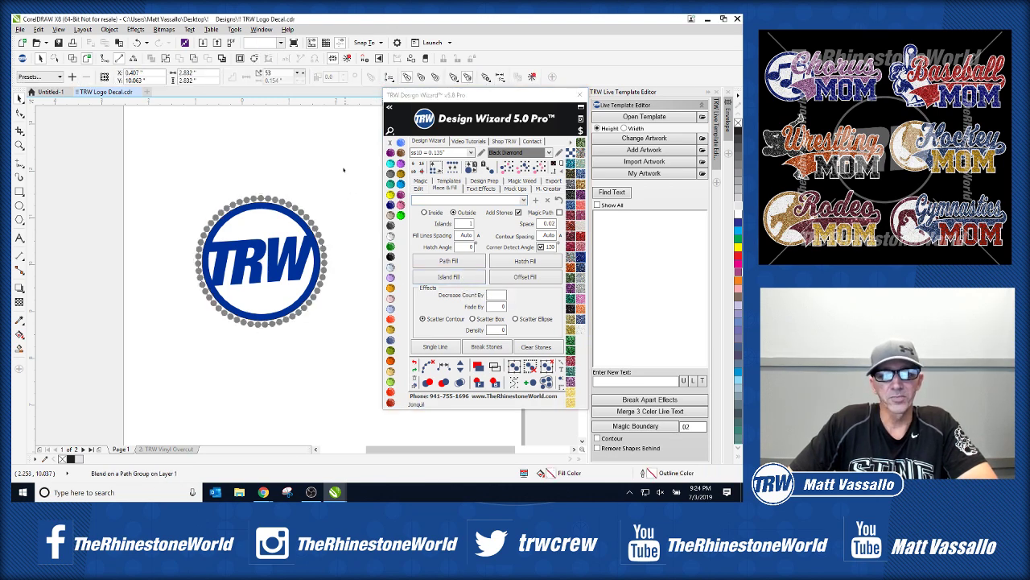
# Step: Break the stones away from their path and enlarge the boundary circle to 2.921 inches so it extends past them
pyautogui.moveTo(343, 169); pyautogui.dragTo(157, 338)
pyautogui.click(433, 368)
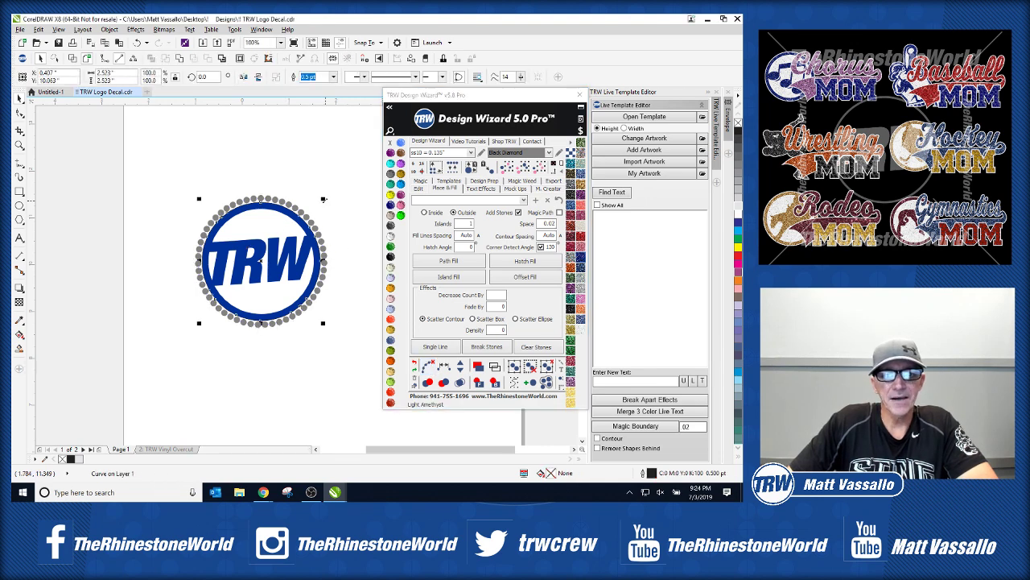
pyautogui.moveTo(323, 199); pyautogui.dragTo(334, 187)
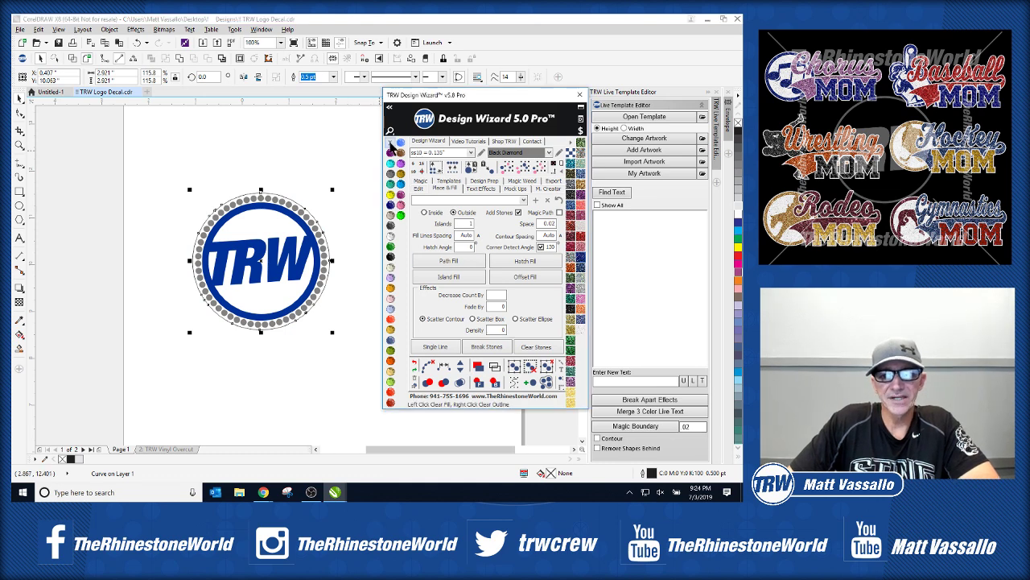
# Step: Place the enlarged circle behind the logo with a Rainbow White glitter fill, and fill the lettering and ring with Royal Blue
pyautogui.click(497, 385)
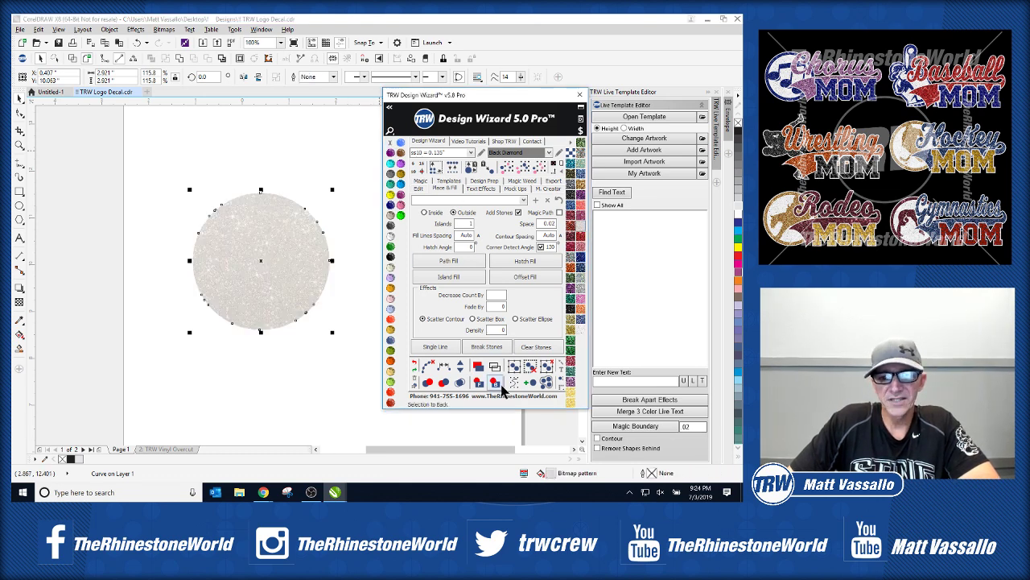
pyautogui.click(496, 384)
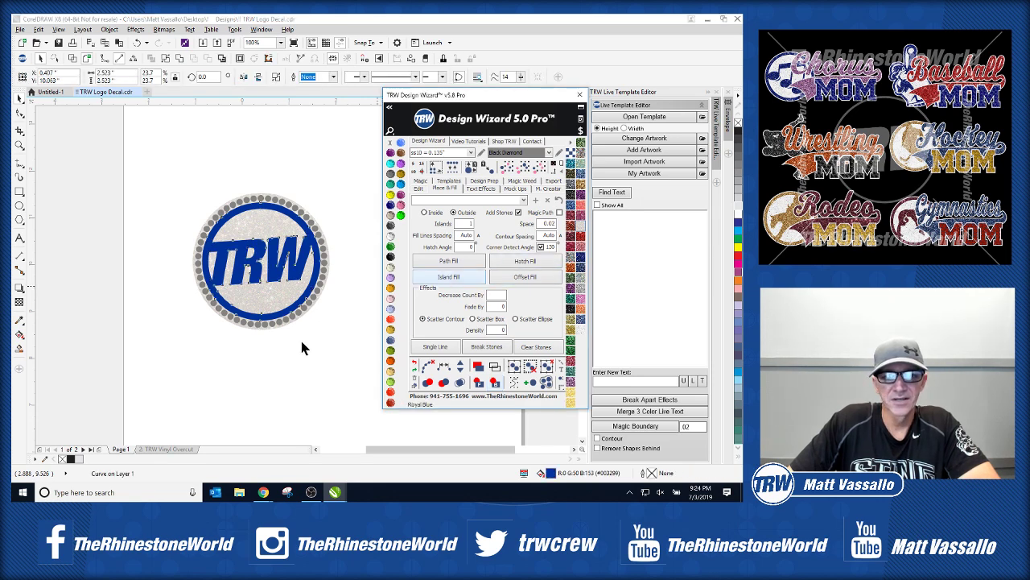
pyautogui.click(289, 256)
# Step: Select all the Black Diamond stones around the logo's border and recolor them as Crystal rhinestones
pyautogui.scroll(2, 322, 261)
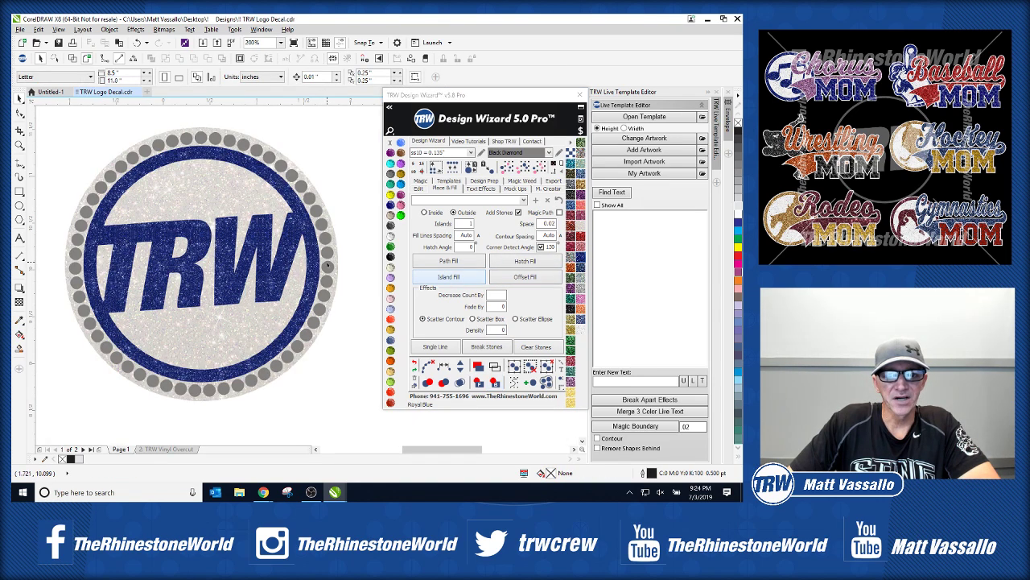
pyautogui.click(327, 266)
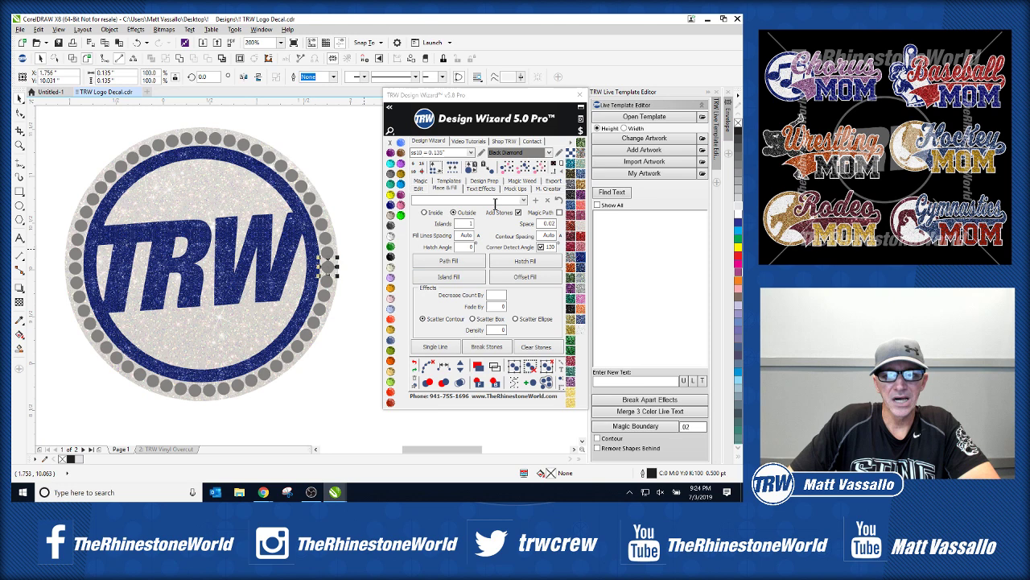
pyautogui.click(391, 243)
pyautogui.scroll(-2, 257, 236)
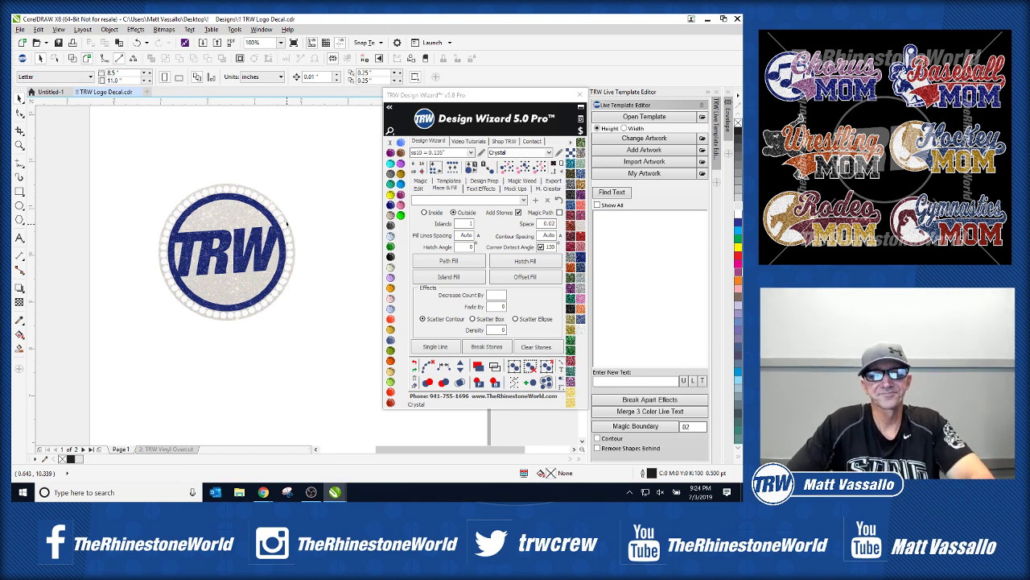
# Step: Select the whole logo and check the stone and vinyl costs in its pricing information
pyautogui.moveTo(322, 153); pyautogui.dragTo(127, 355)
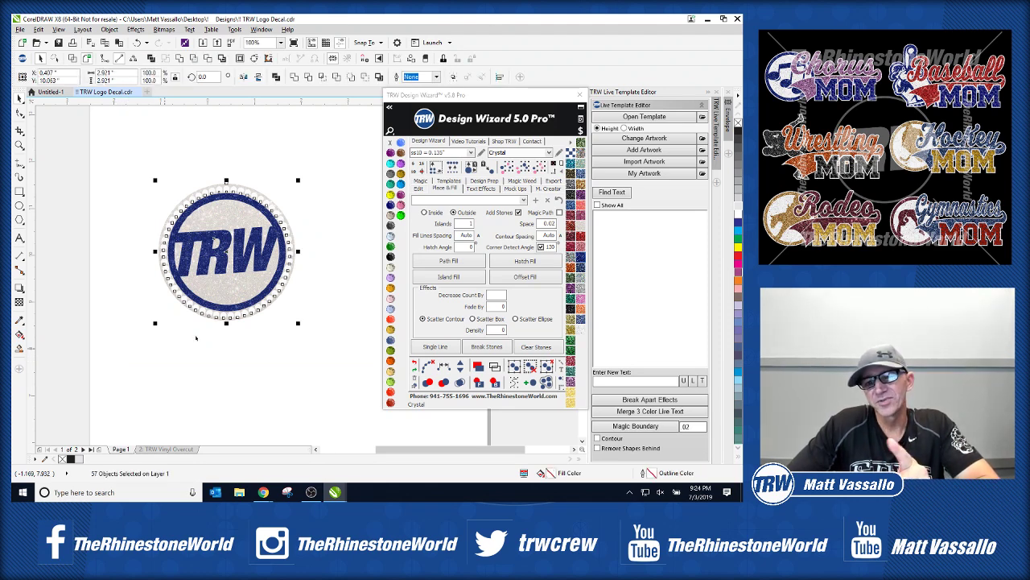
pyautogui.click(581, 131)
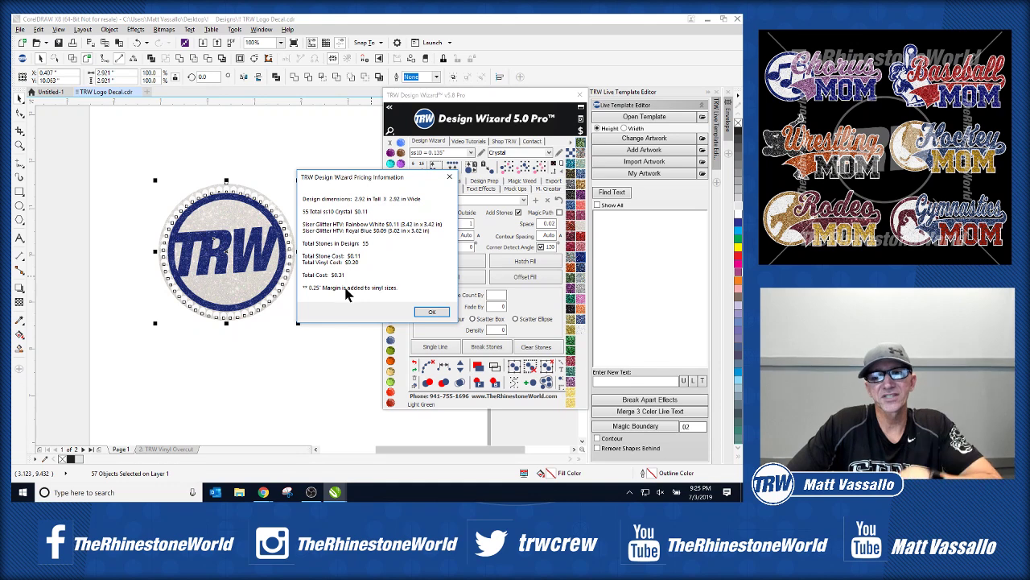
pyautogui.click(433, 313)
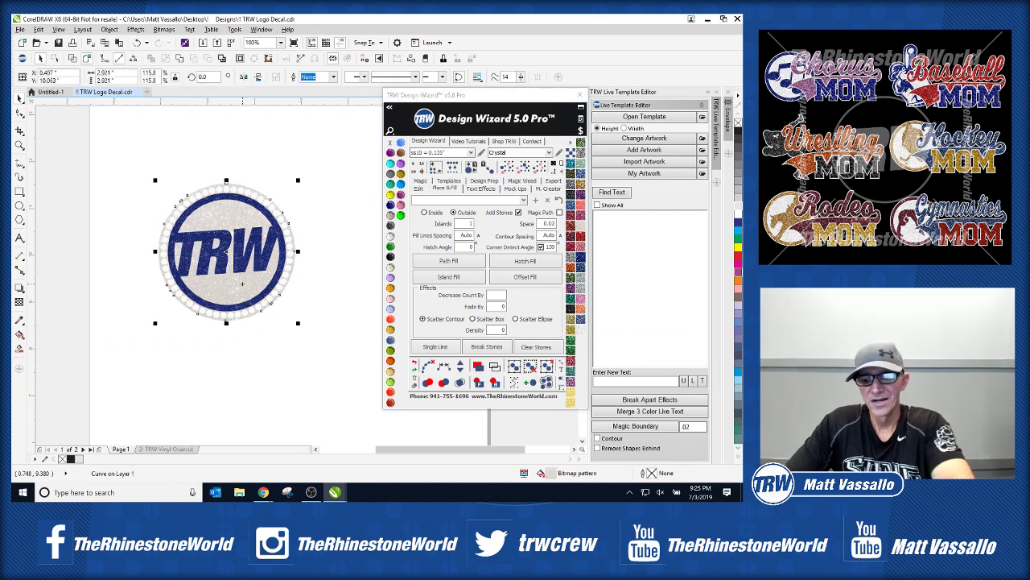
# Step: Delete the Rainbow White background circle and select the remaining lettering, ring and crystal stones
pyautogui.press('Delete')
pyautogui.moveTo(354, 145); pyautogui.dragTo(97, 366)
pyautogui.hotkey('ctrl', 'z')
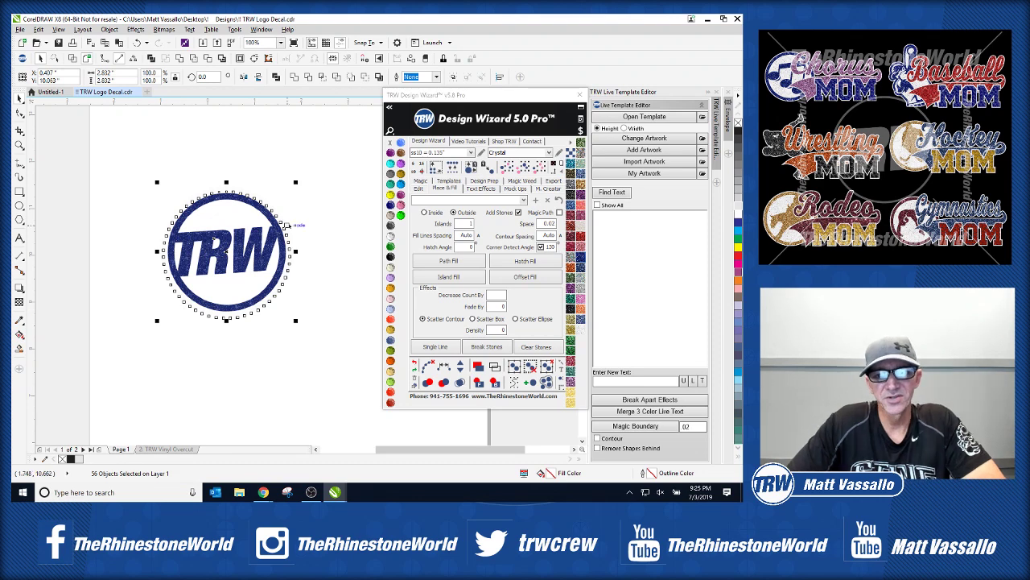
# Step: Create a quick product mockup of the logo on Lft Chest Long Sleeve Front from Hoodies, with simulated stones, and inspect it closely
pyautogui.click(515, 190)
pyautogui.click(521, 207)
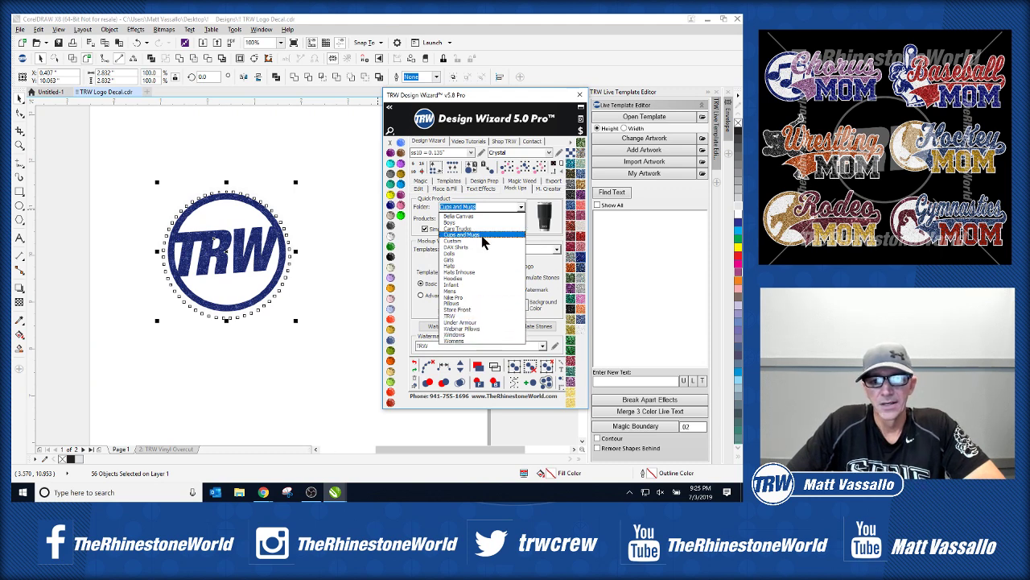
pyautogui.click(489, 279)
pyautogui.click(521, 218)
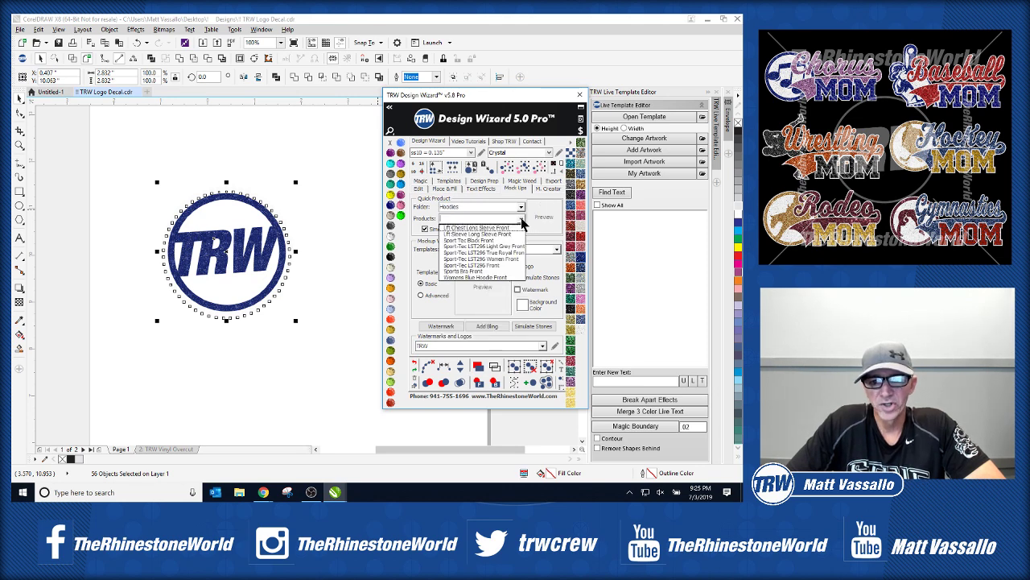
pyautogui.click(506, 277)
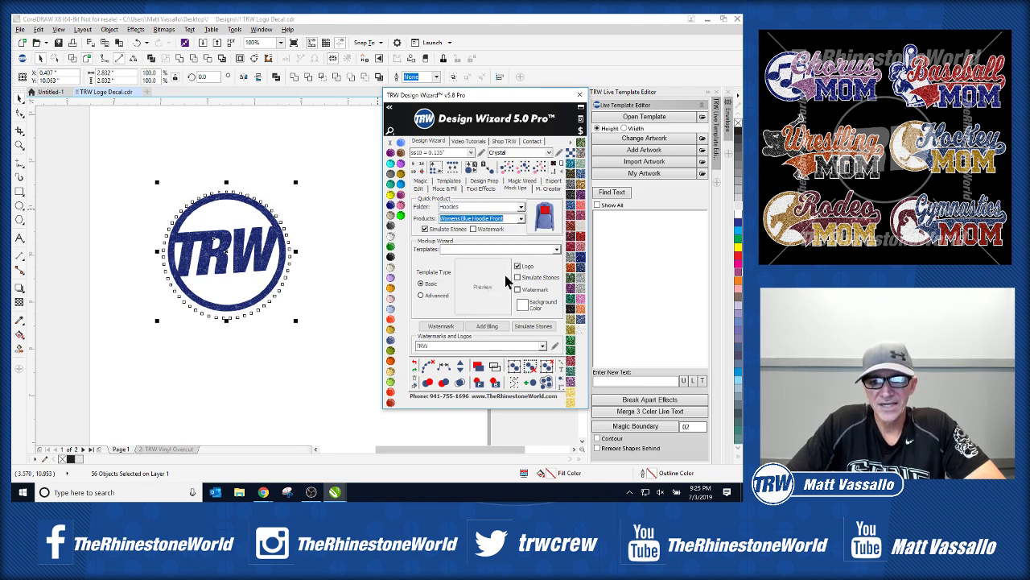
pyautogui.click(521, 218)
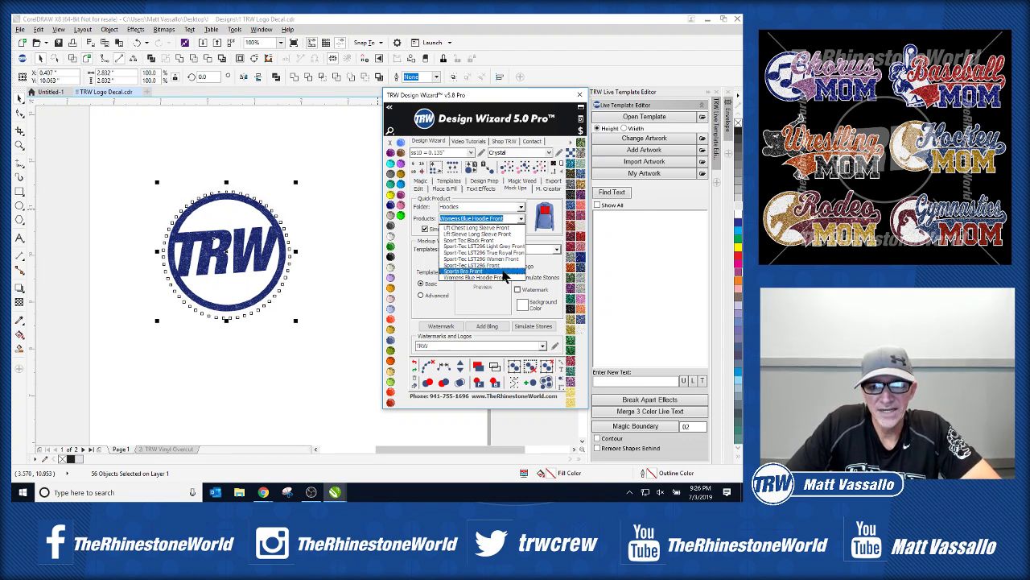
pyautogui.click(483, 228)
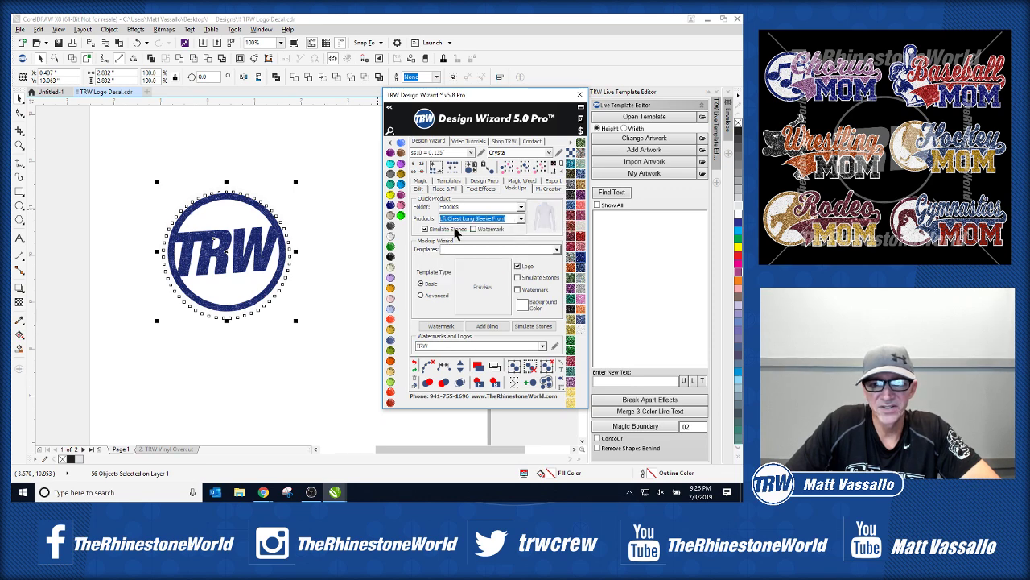
pyautogui.click(543, 218)
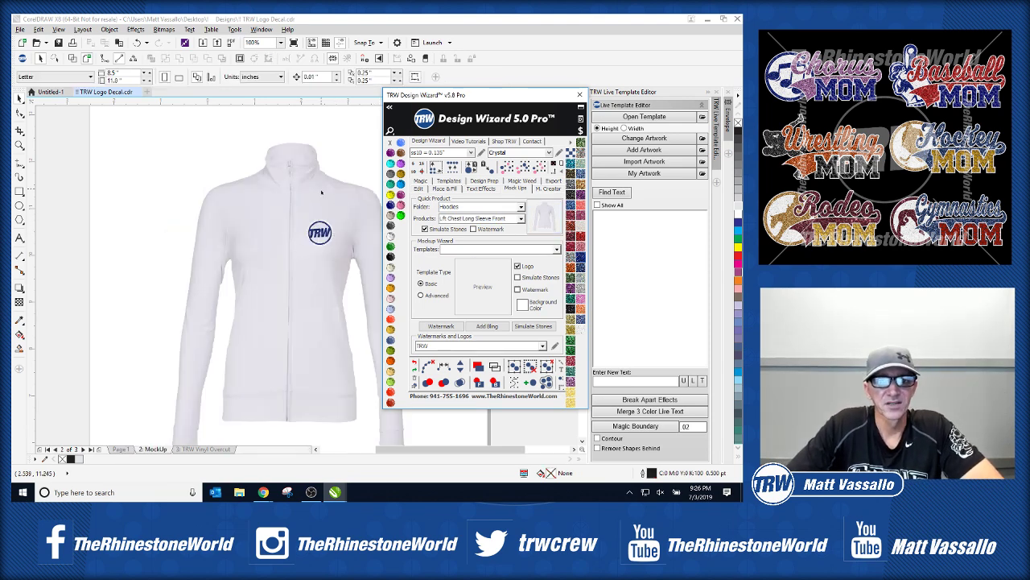
pyautogui.scroll(5, 335, 238)
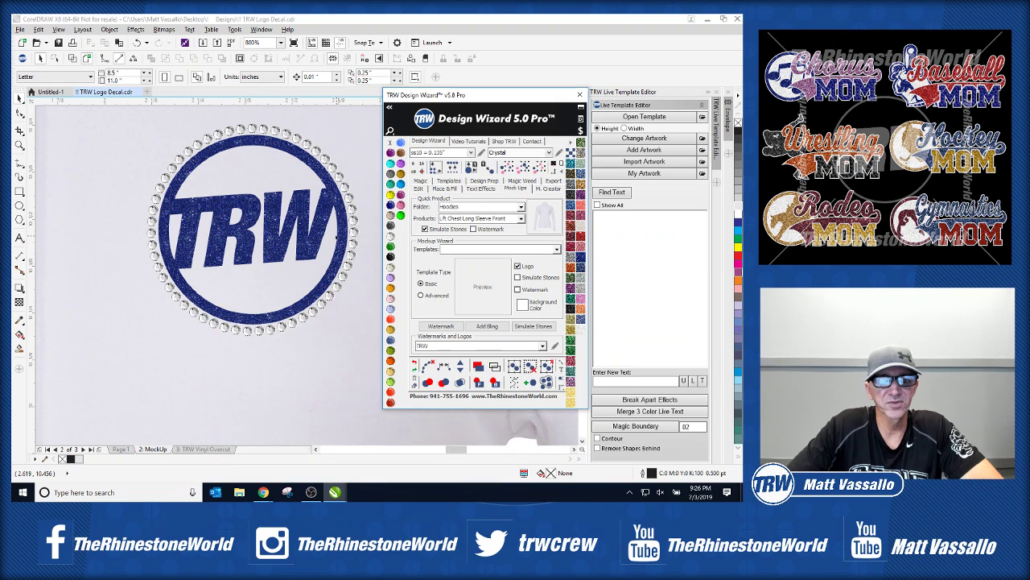
pyautogui.scroll(-5, 336, 236)
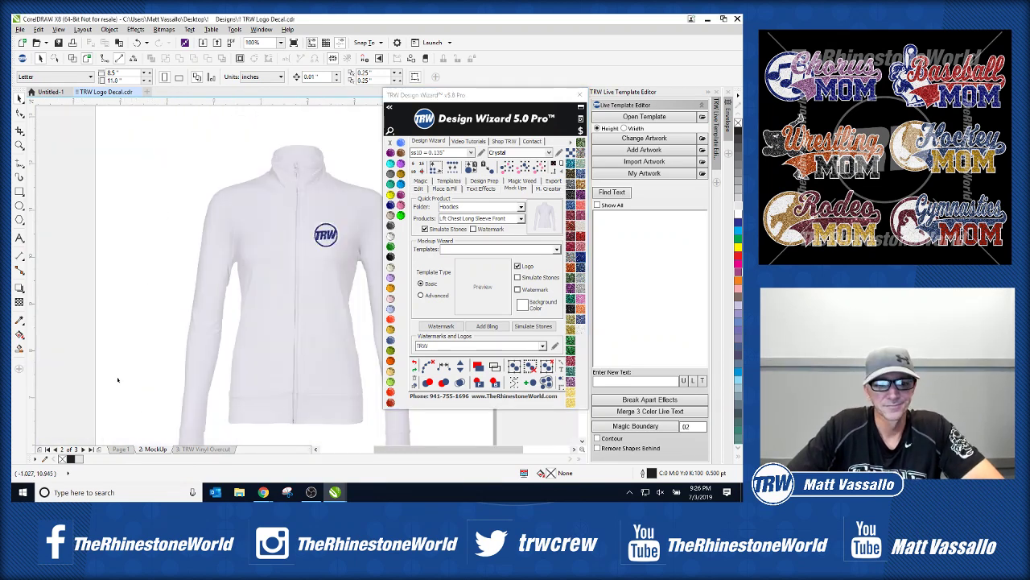
# Step: Return to Page 1 and undo the mockup, the background circle's deletion and the earlier vinyl and stone recoloring of the logo
pyautogui.click(121, 449)
pyautogui.scroll(-2, 238, 282)
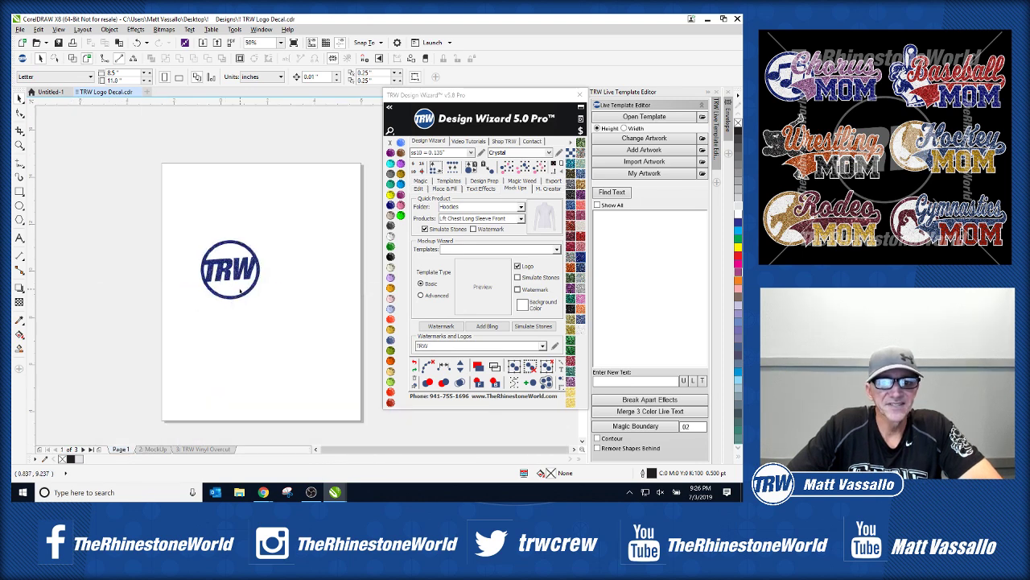
pyautogui.click(240, 293)
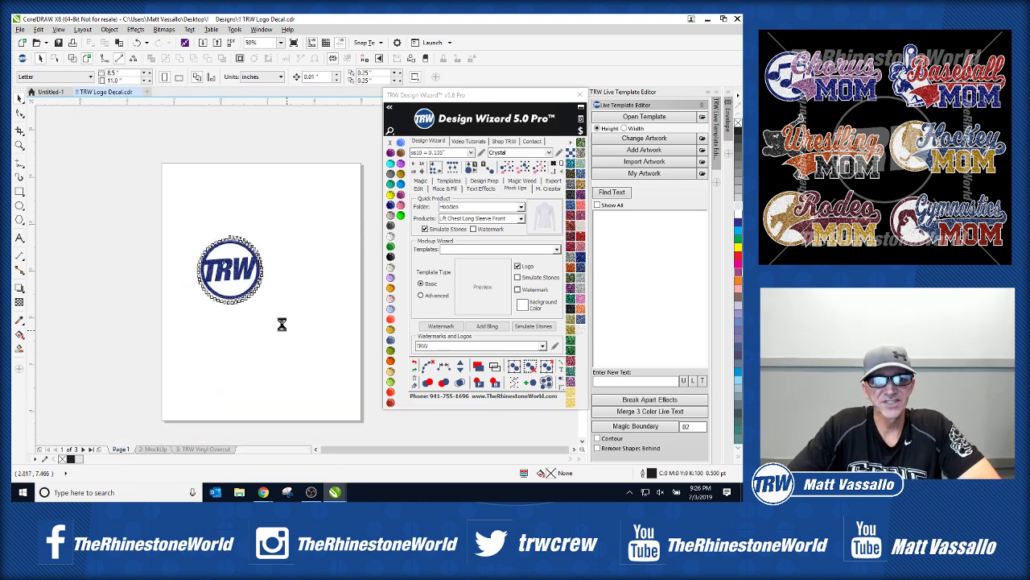
pyautogui.click(572, 145)
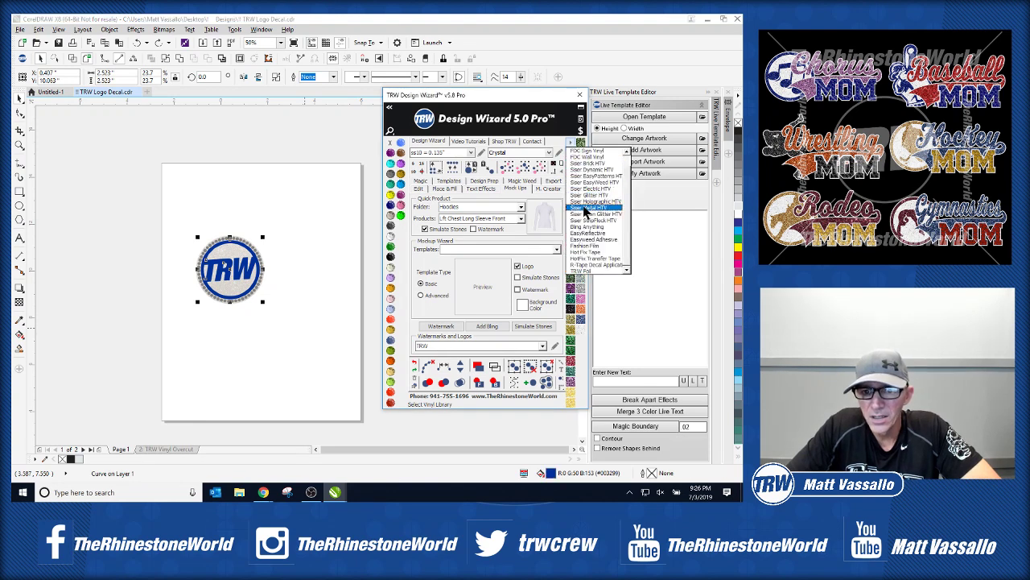
pyautogui.click(292, 243)
pyautogui.scroll(1, 242, 265)
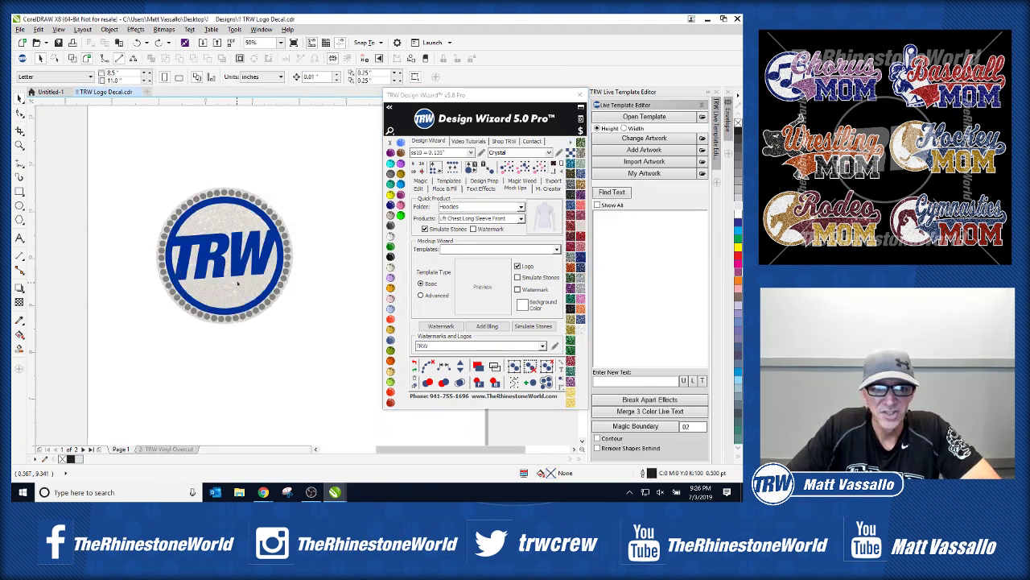
# Step: Create a boundary around the whole logo, fill it with Bling Anything vinyl without an outline, and place it behind the logo
pyautogui.click(255, 223)
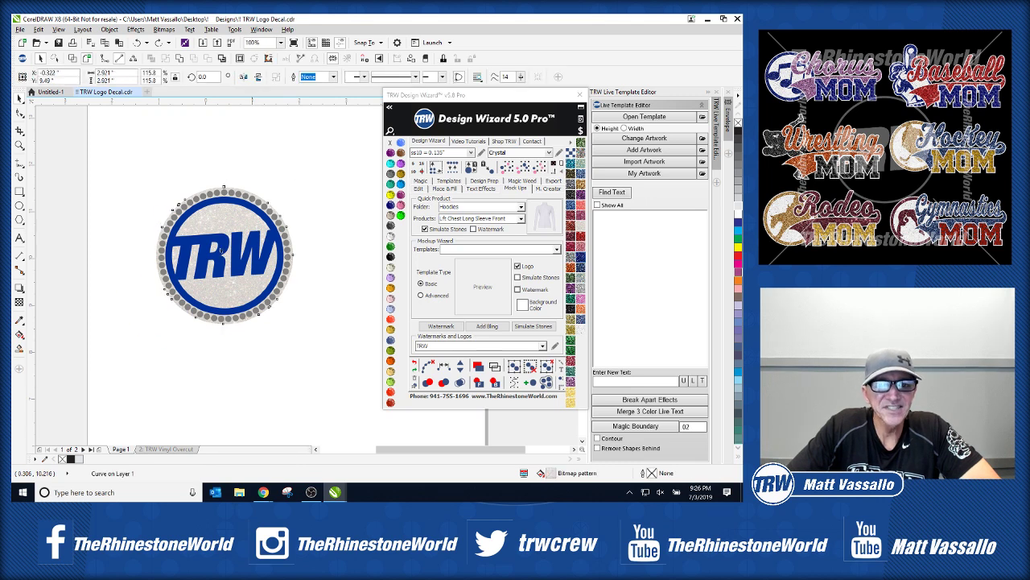
pyautogui.click(223, 63)
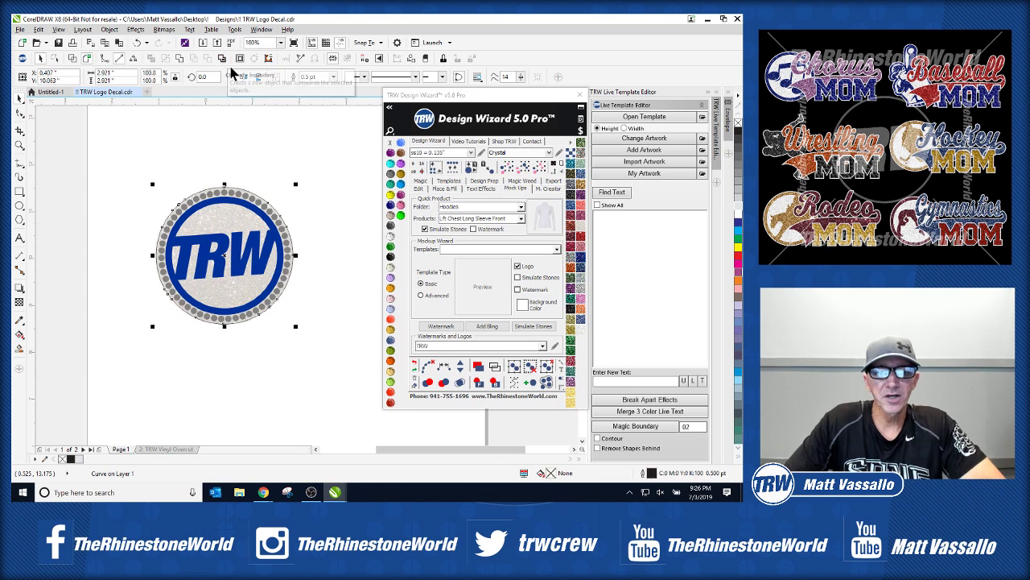
pyautogui.click(570, 145)
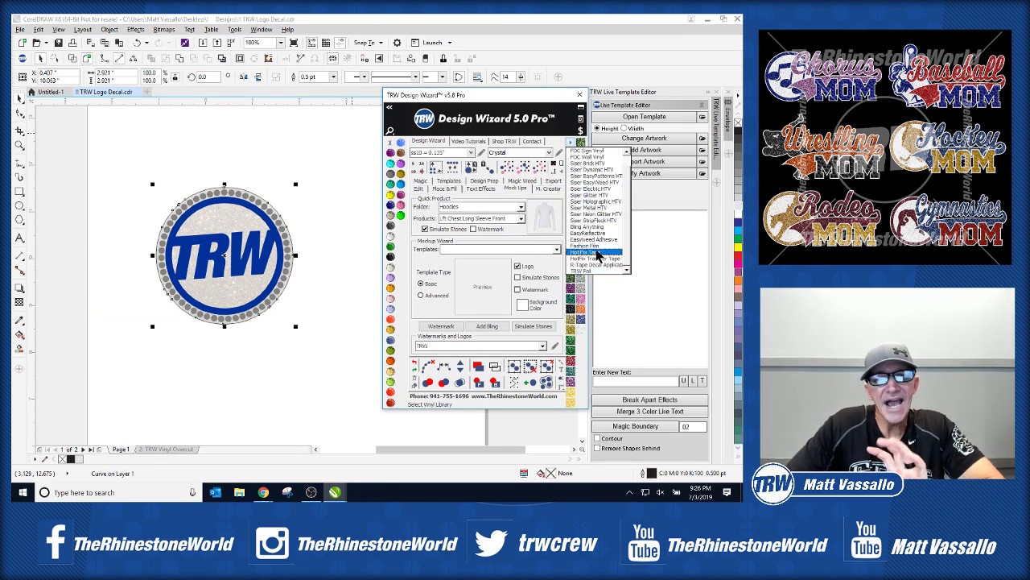
pyautogui.click(594, 234)
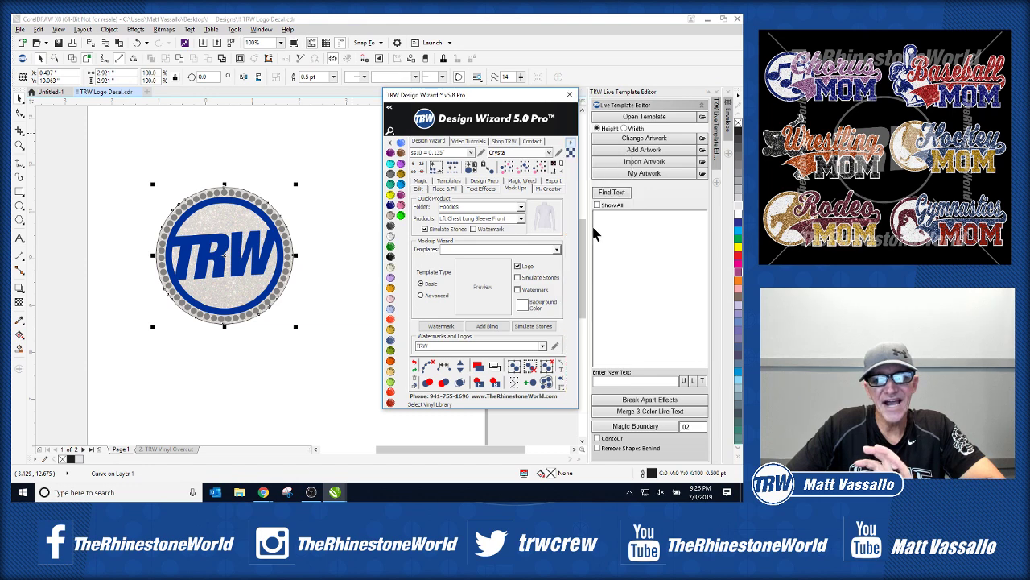
pyautogui.click(571, 164)
pyautogui.click(494, 382)
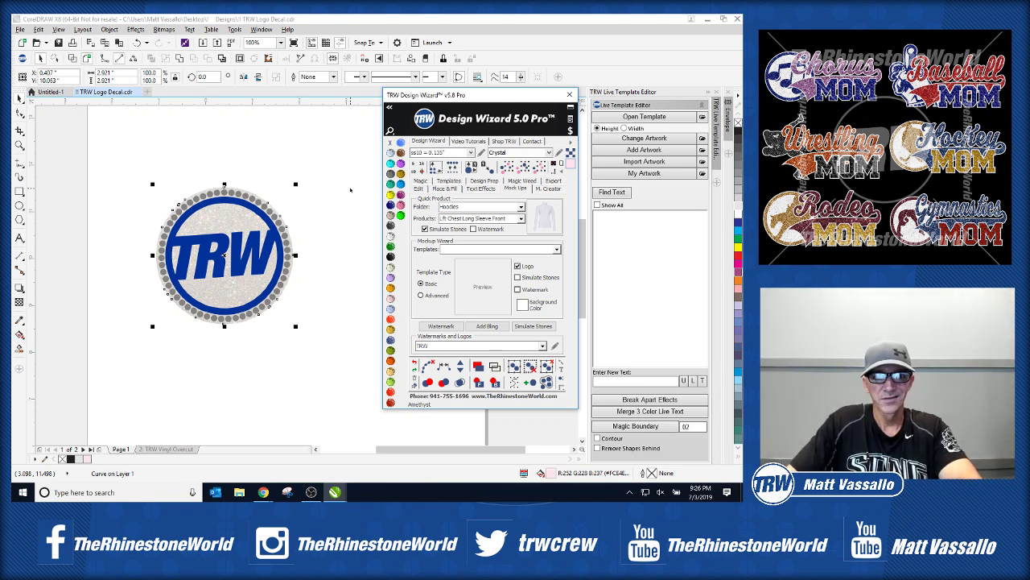
# Step: Select all the gray border stones by color and recolor them as Crystal rhinestones
pyautogui.moveTo(346, 137); pyautogui.dragTo(126, 368)
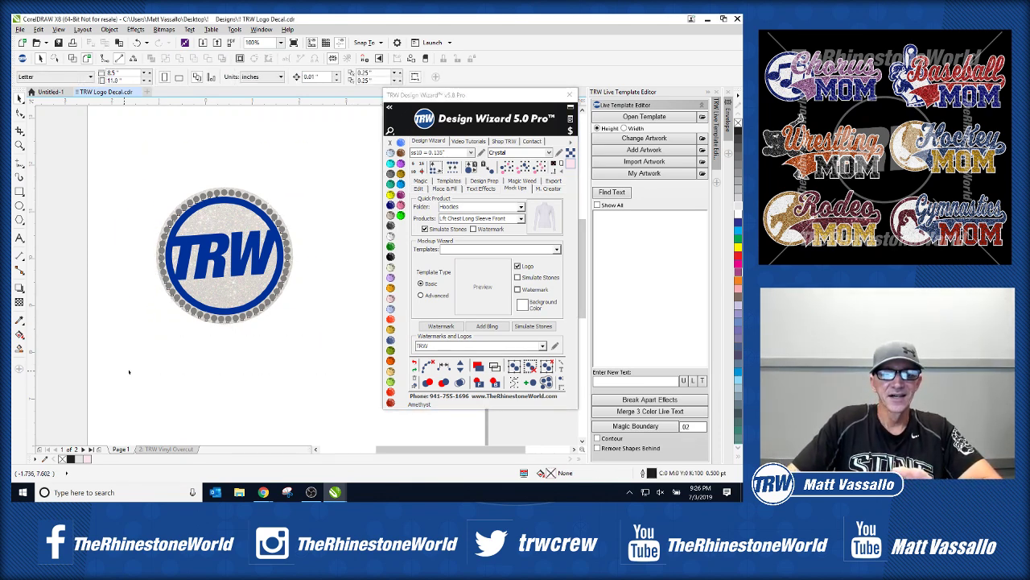
pyautogui.click(227, 325)
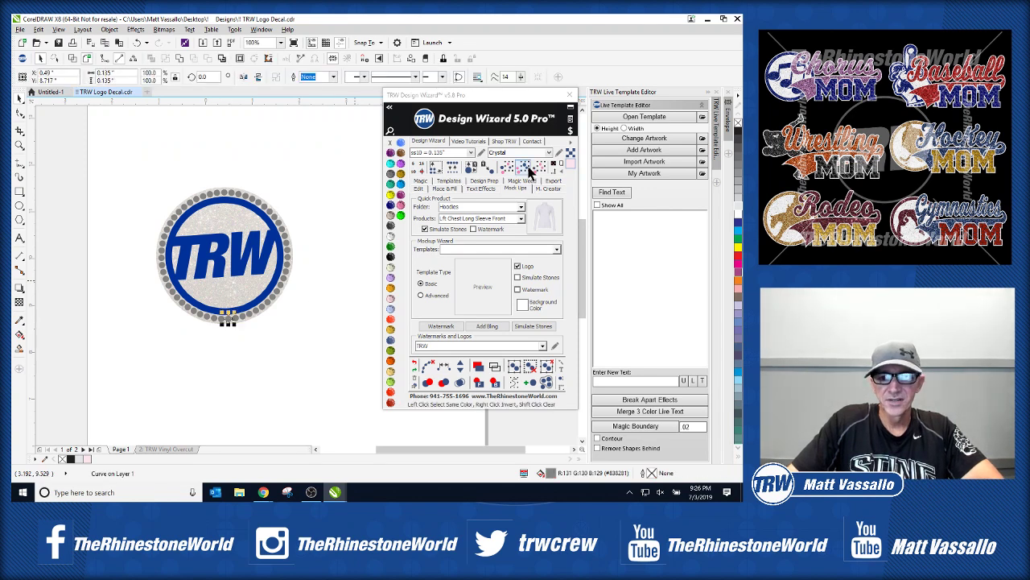
pyautogui.click(391, 235)
pyautogui.click(336, 267)
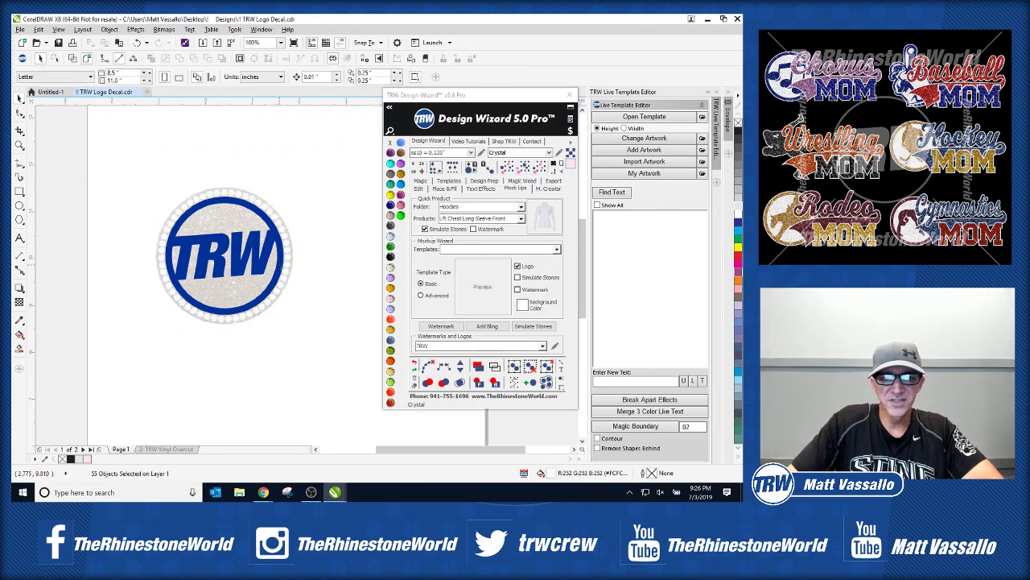
# Step: Recolor the blue TRW lettering and ring with Royal Blue from the Siser Glitter HTV vinyl library
pyautogui.click(265, 262)
pyautogui.click(571, 143)
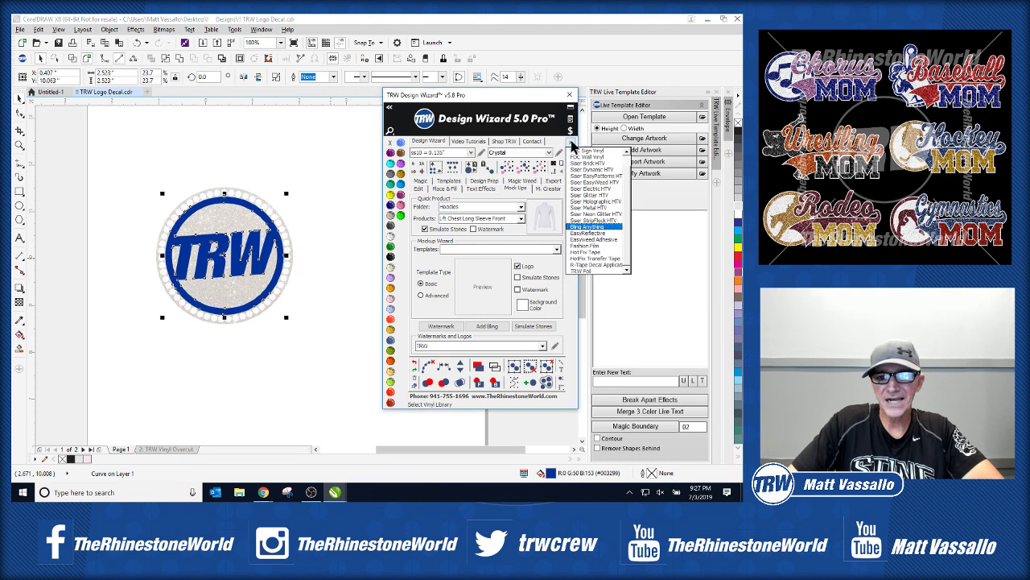
pyautogui.click(598, 198)
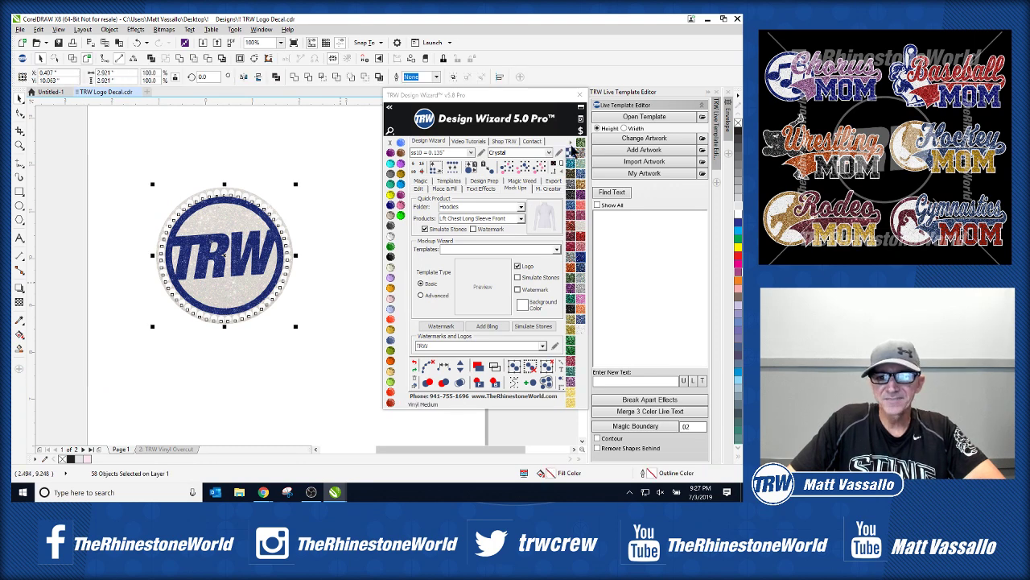
# Step: Check the stone and vinyl costs of the complete logo with its Bling Anything backing, and deselect the logo
pyautogui.click(390, 230)
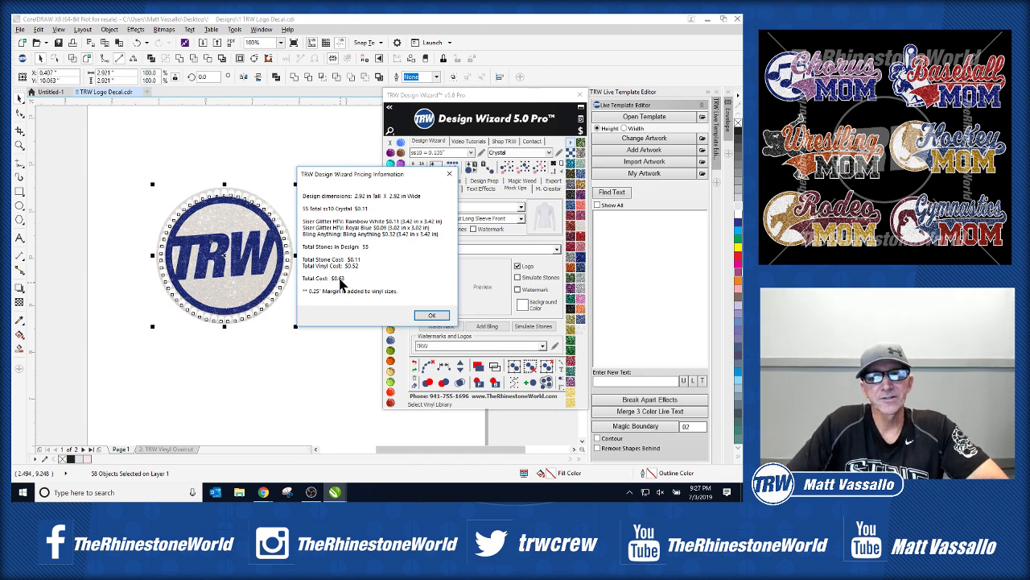
pyautogui.click(450, 176)
pyautogui.click(115, 402)
pyautogui.hotkey('ctrl', 'a')
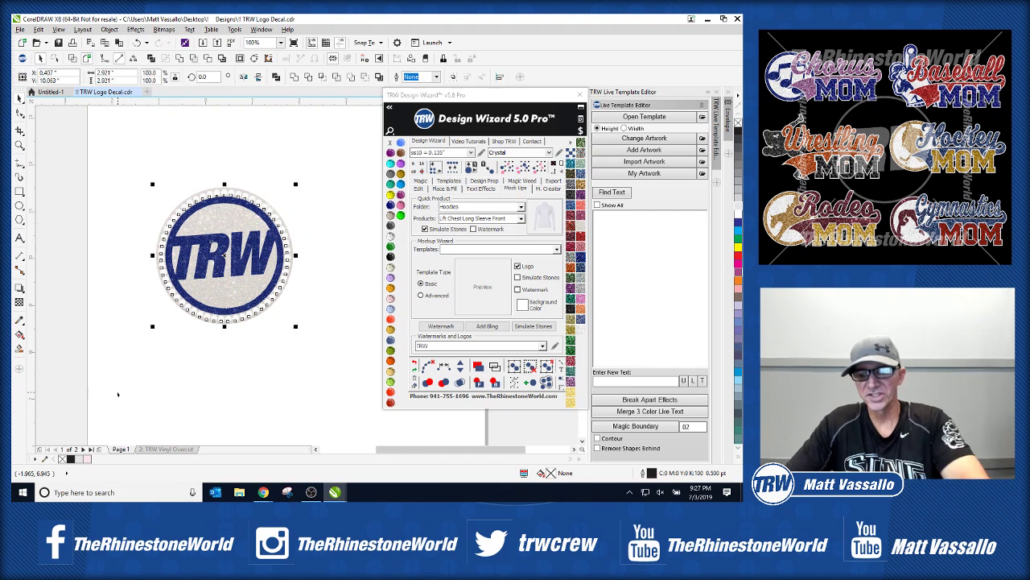
pyautogui.click(145, 190)
# Step: Open the design file The Bullpen 4.cdr and view its logo up close and as a full page
pyautogui.click(19, 29)
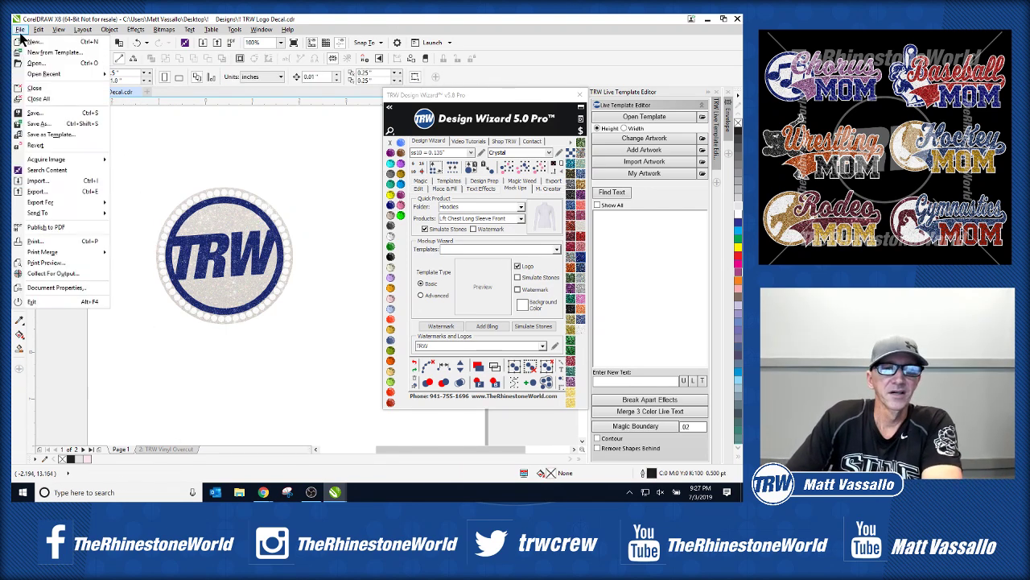
pyautogui.click(37, 68)
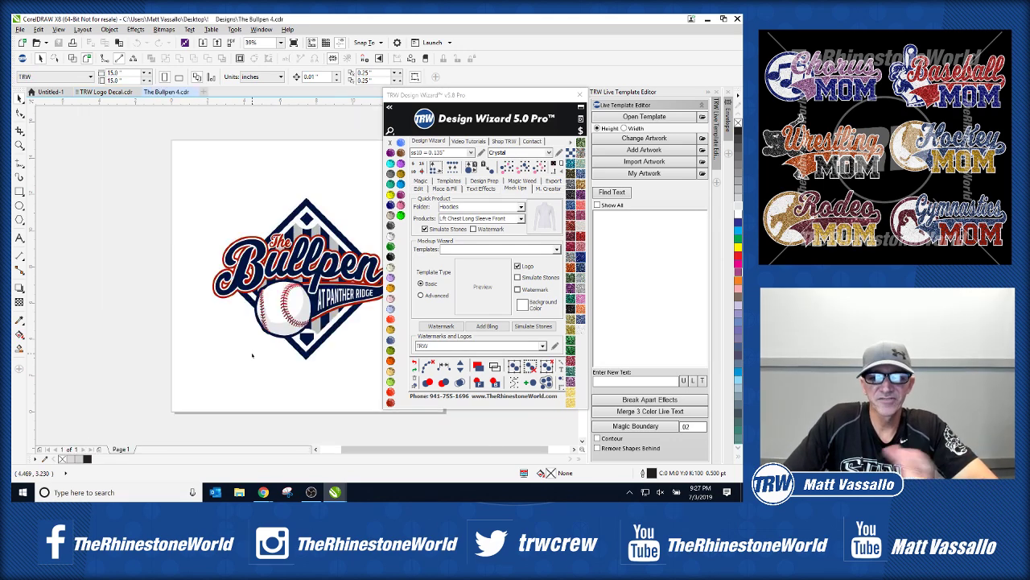
pyautogui.hotkey('shift', 'F4')
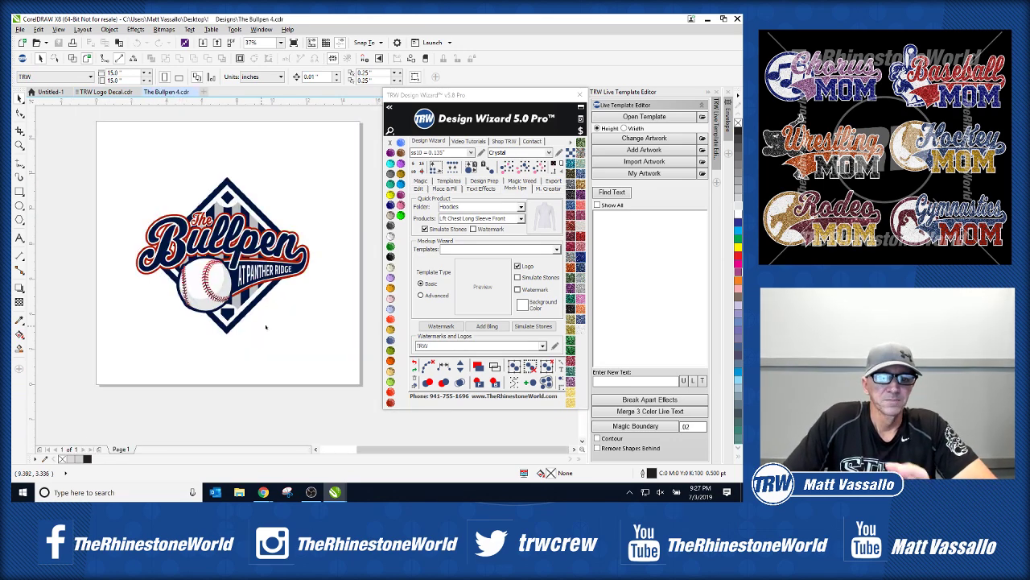
pyautogui.press('F4')
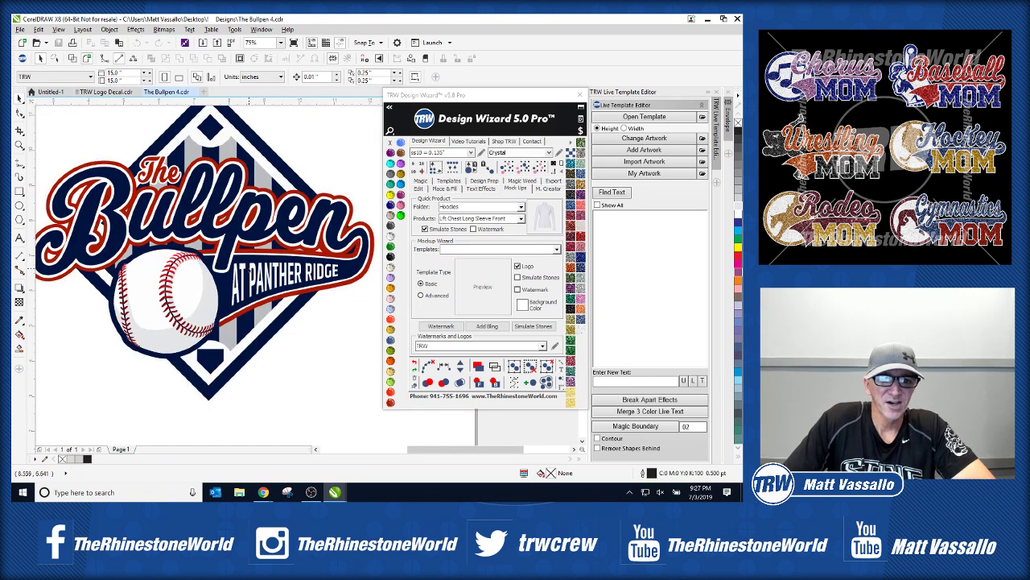
pyautogui.hotkey('shift', 'F4')
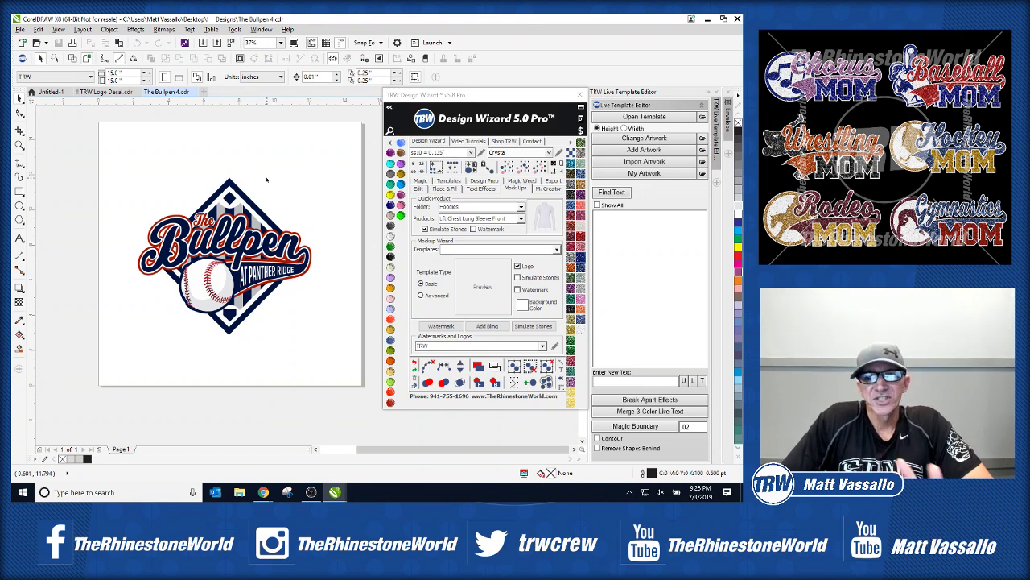
pyautogui.scroll(-1, 278, 197)
pyautogui.scroll(1, 281, 205)
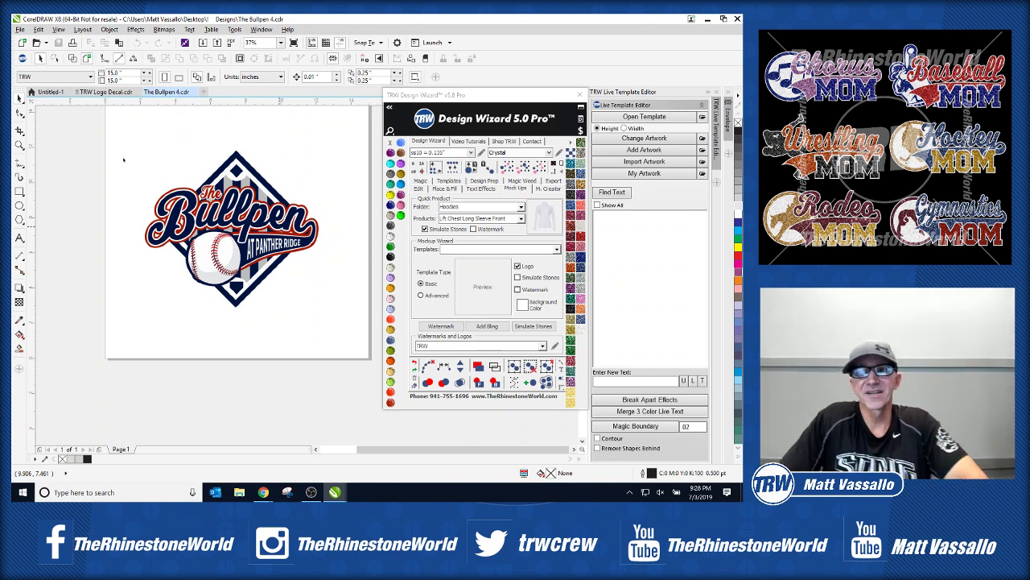
# Step: Select the whole Bullpen logo and create a quick product mockup on Sport-Tec LST296 Light Grey Front from Hoodies
pyautogui.moveTo(341, 127); pyautogui.dragTo(113, 388)
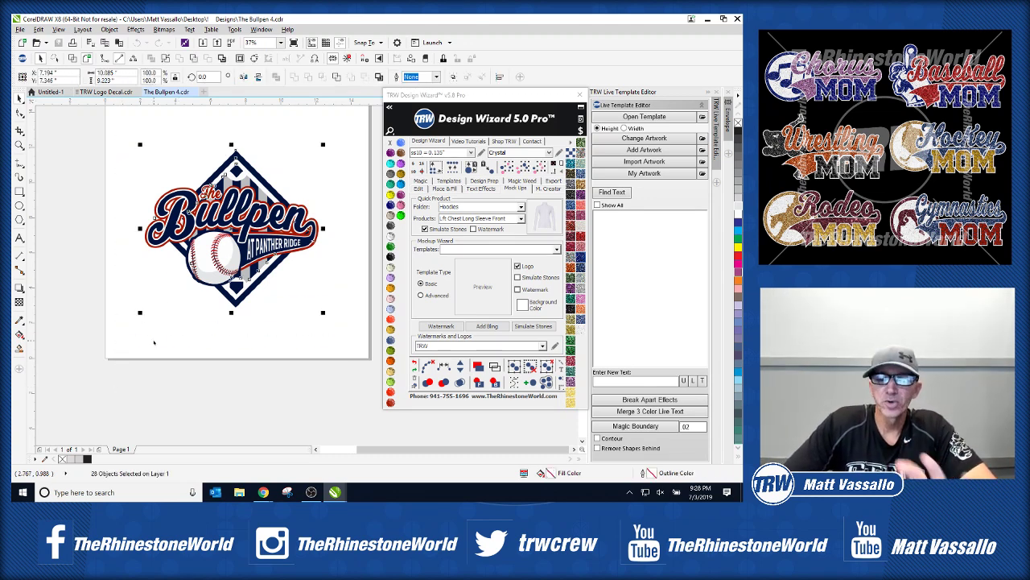
pyautogui.click(522, 209)
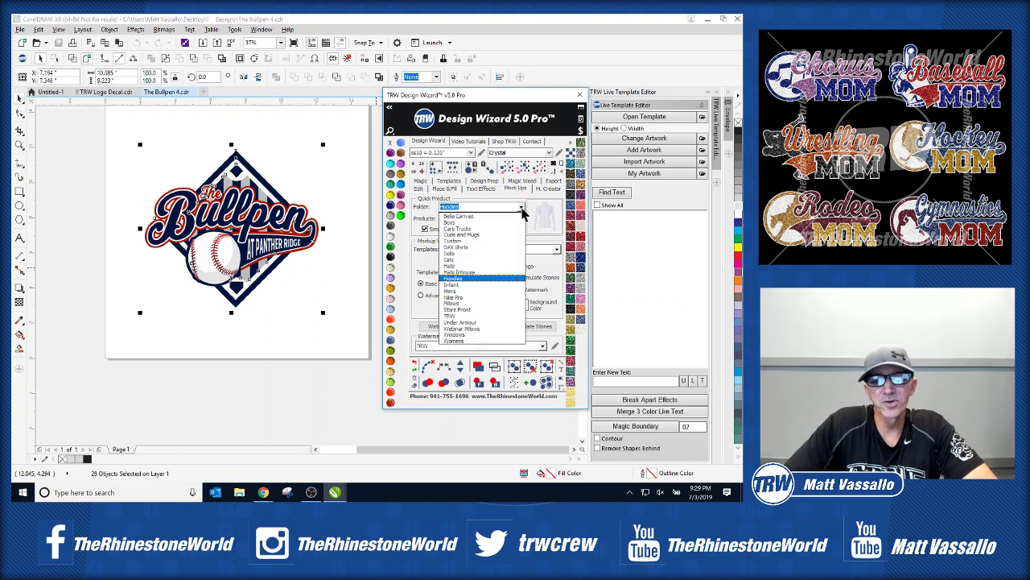
pyautogui.click(495, 280)
pyautogui.click(521, 218)
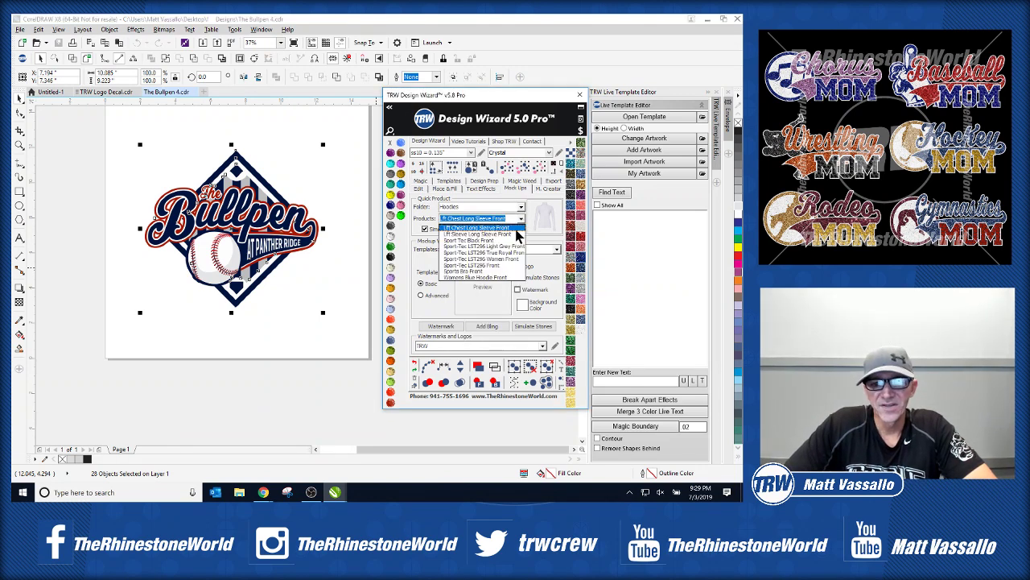
pyautogui.click(515, 246)
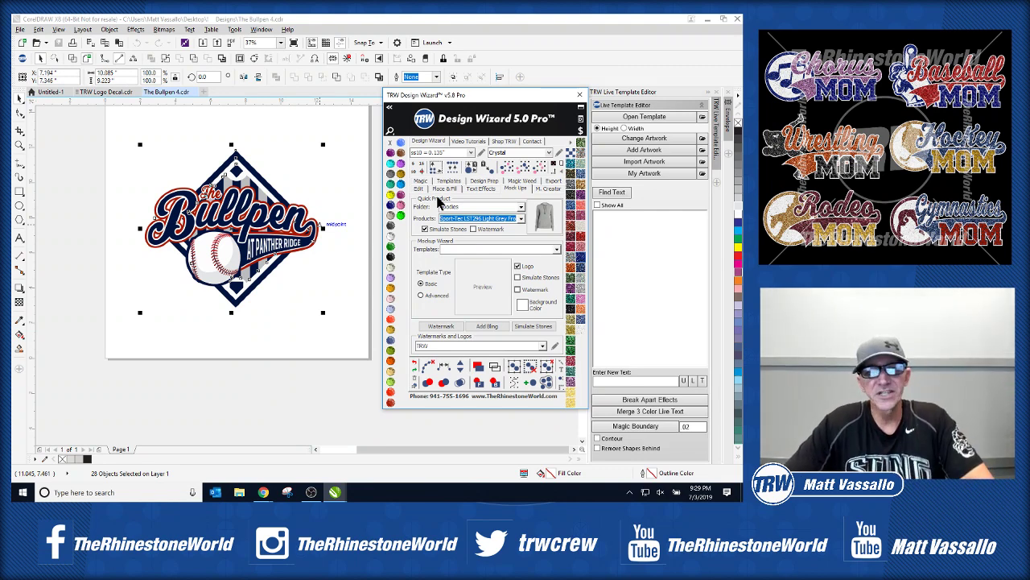
pyautogui.press('Escape')
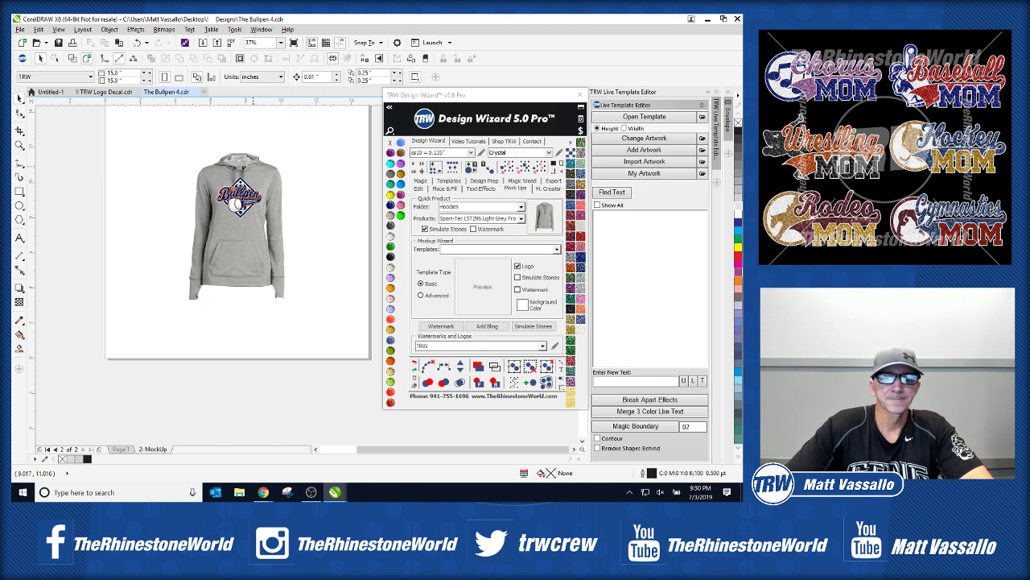
# Step: Examine the Bullpen logo's detail and placement on the light grey hoodie mockup, both close up and across the garment
pyautogui.scroll(1, 240, 166)
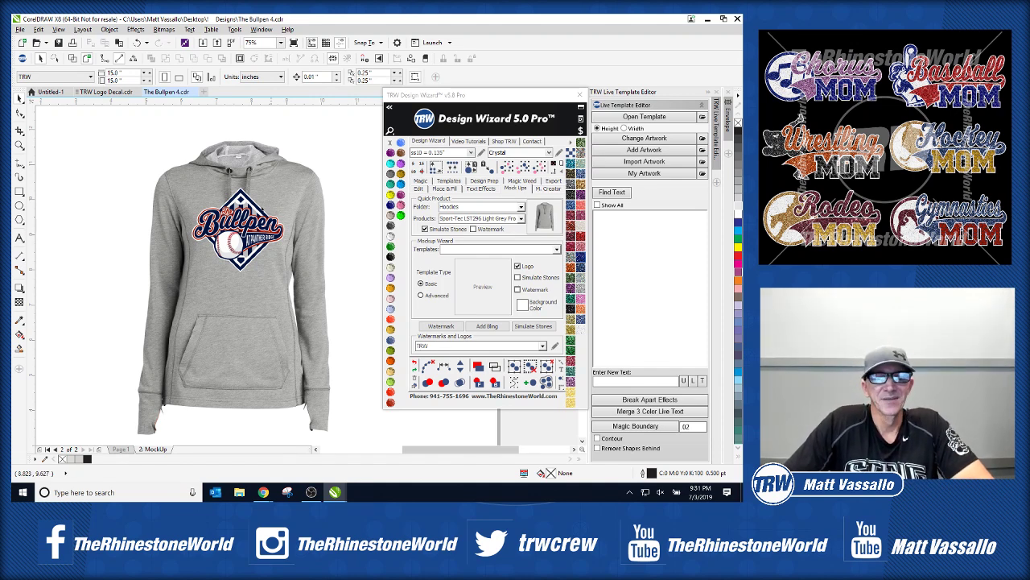
pyautogui.scroll(4, 235, 204)
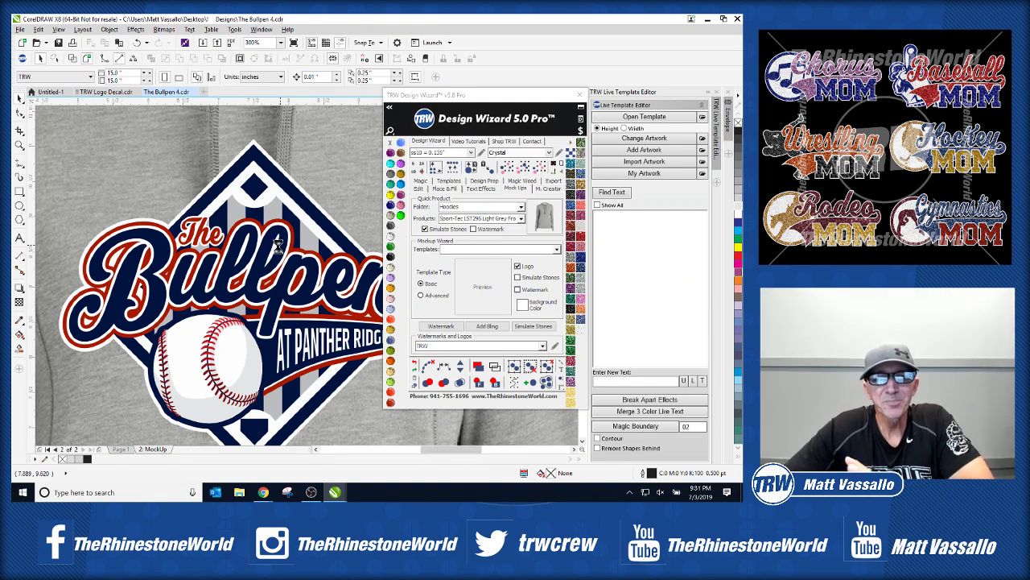
pyautogui.scroll(-4, 285, 241)
pyautogui.scroll(3, 272, 264)
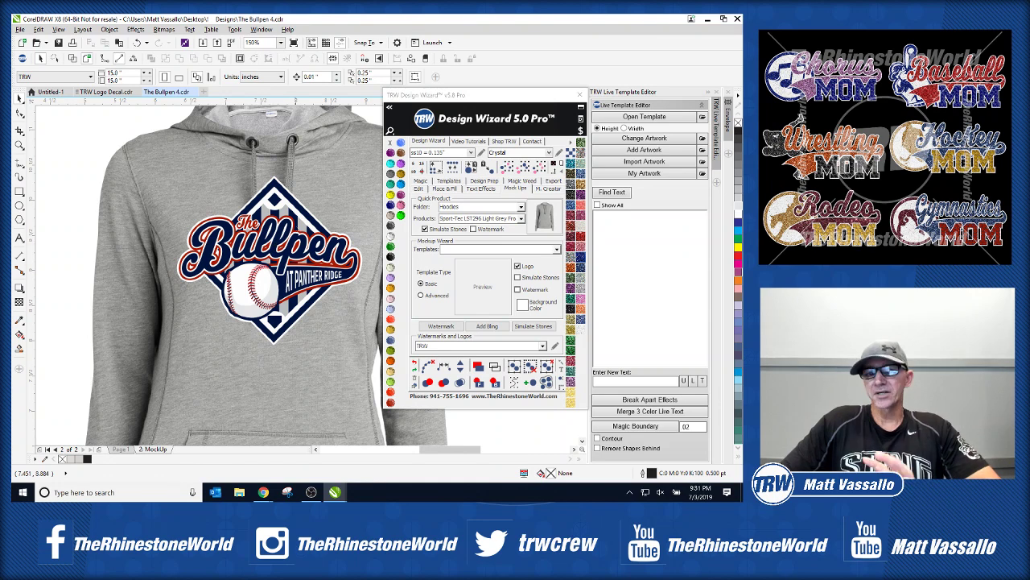
pyautogui.scroll(-2, 328, 214)
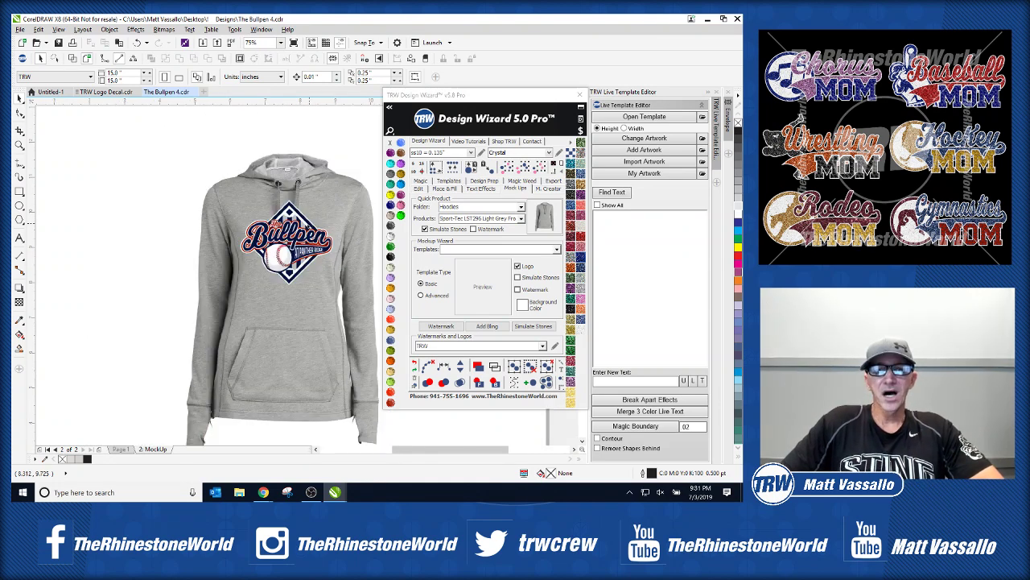
pyautogui.scroll(4, 327, 216)
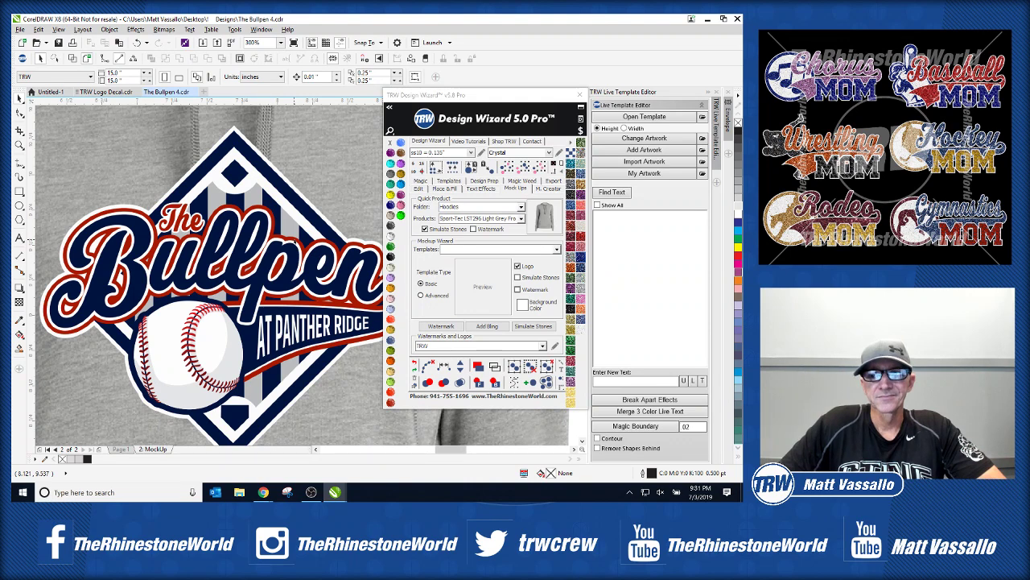
pyautogui.scroll(-2, 285, 250)
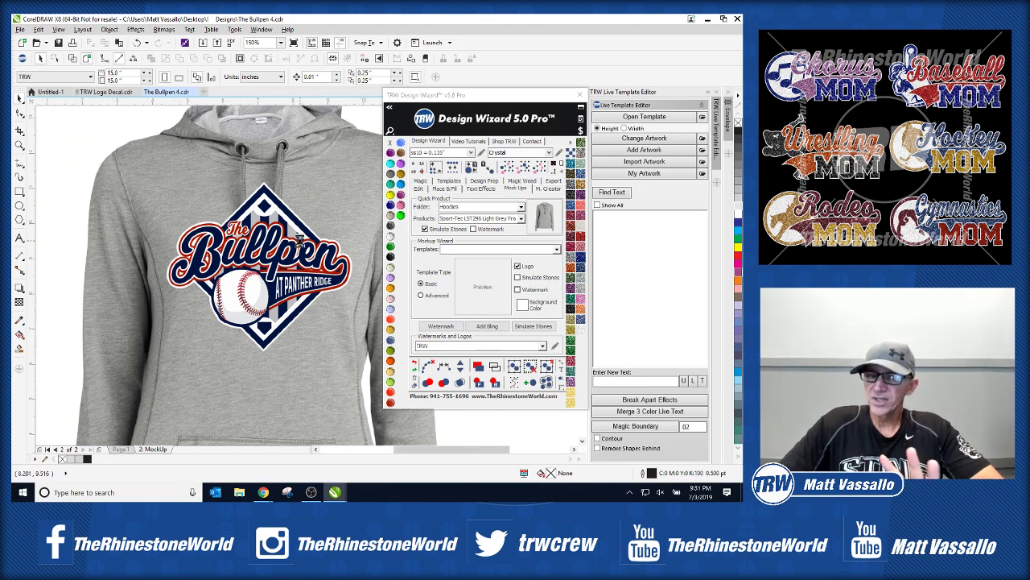
pyautogui.scroll(-2, 301, 239)
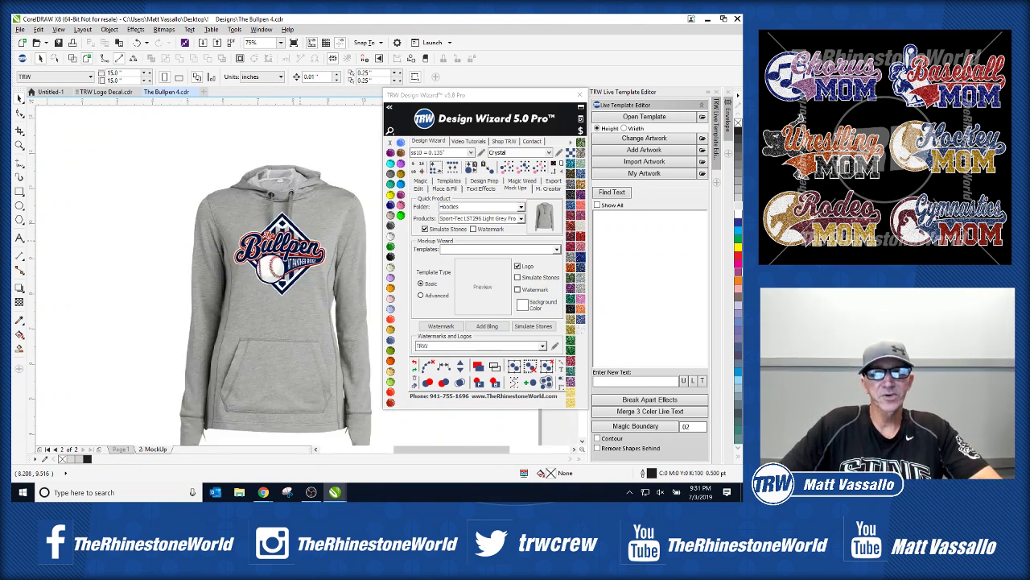
pyautogui.scroll(2, 290, 237)
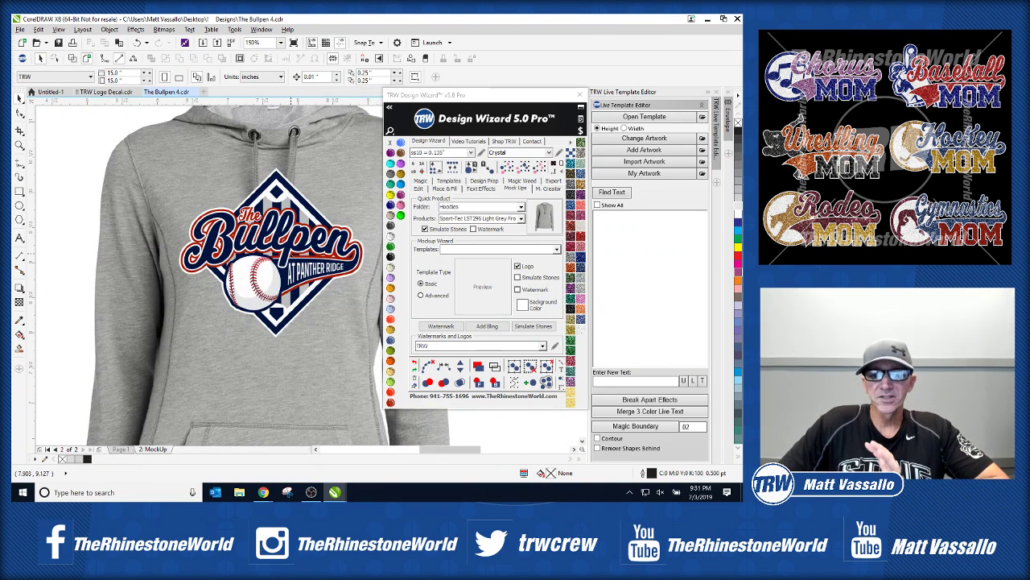
# Step: Return to Page 1, select the whole Bullpen logo and create another quick mockup on the Sport-Tec LST296 Light Grey hoodie
pyautogui.scroll(2, 290, 239)
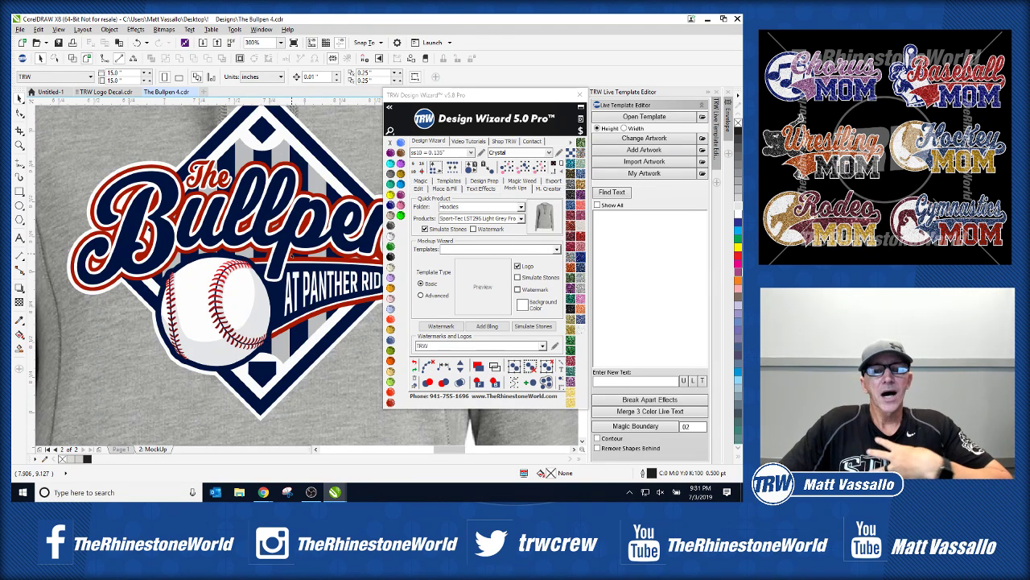
pyautogui.scroll(-2, 277, 241)
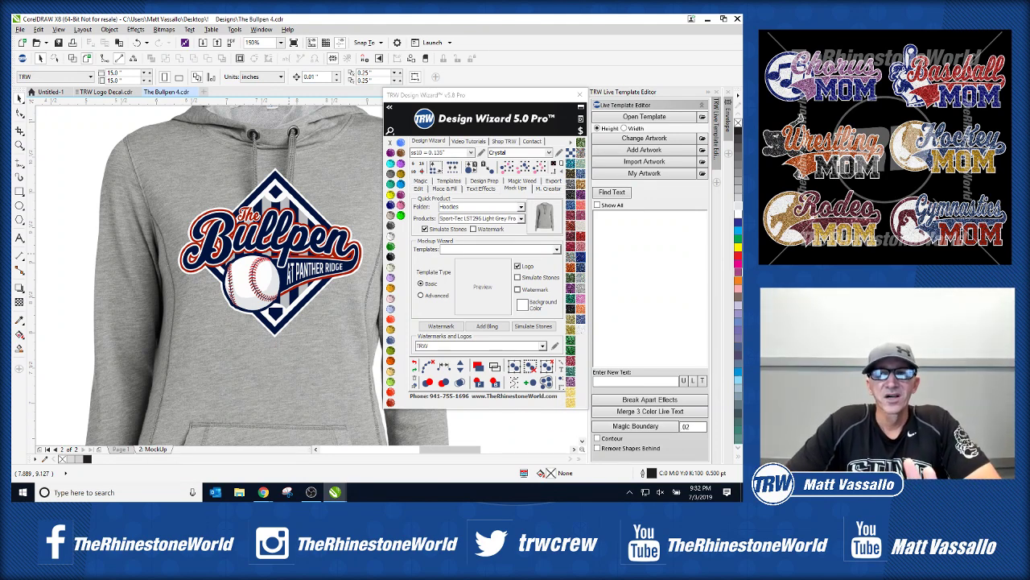
pyautogui.scroll(-4, 310, 272)
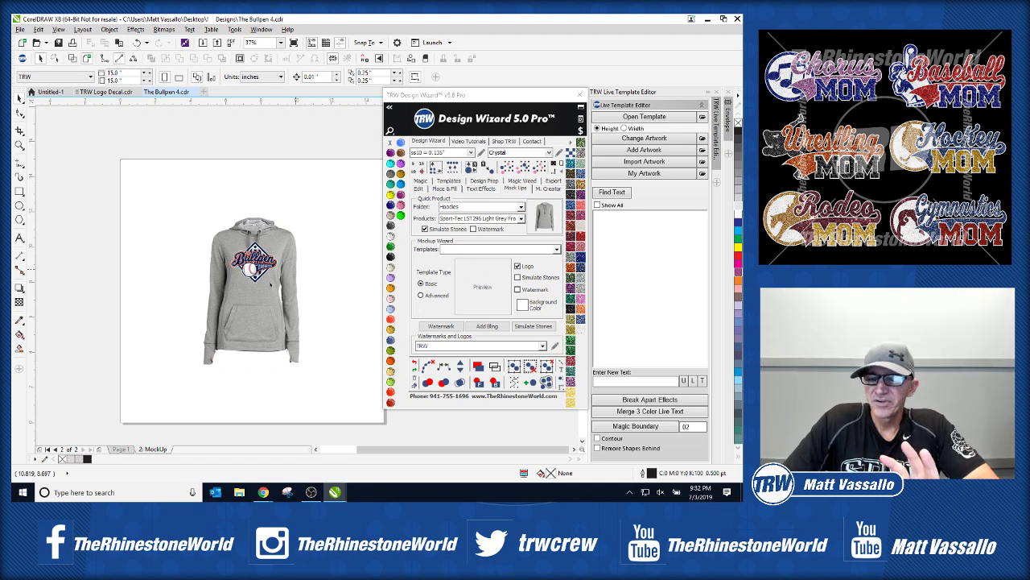
pyautogui.scroll(2, 272, 284)
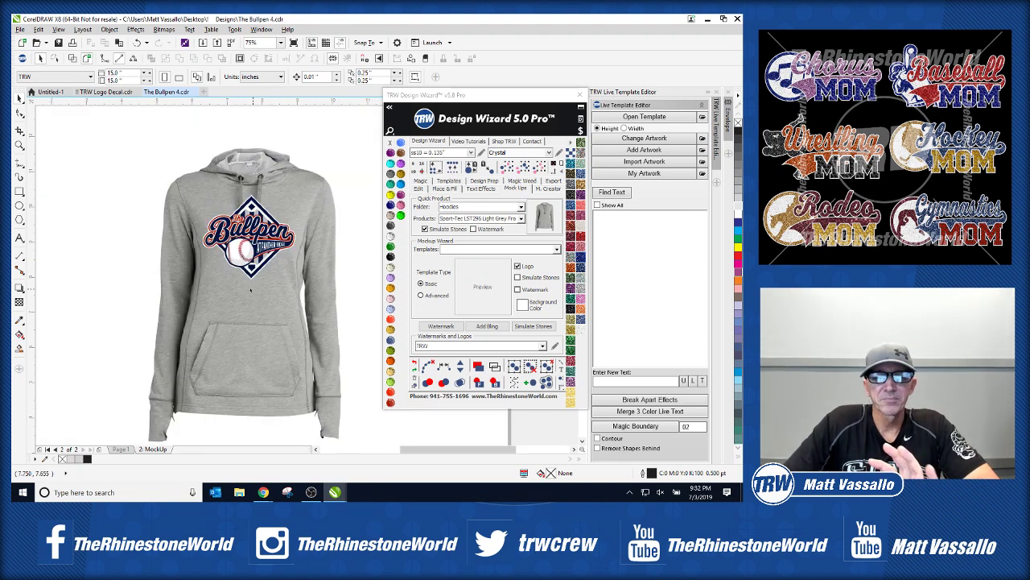
pyautogui.click(122, 449)
pyautogui.scroll(-2, 272, 285)
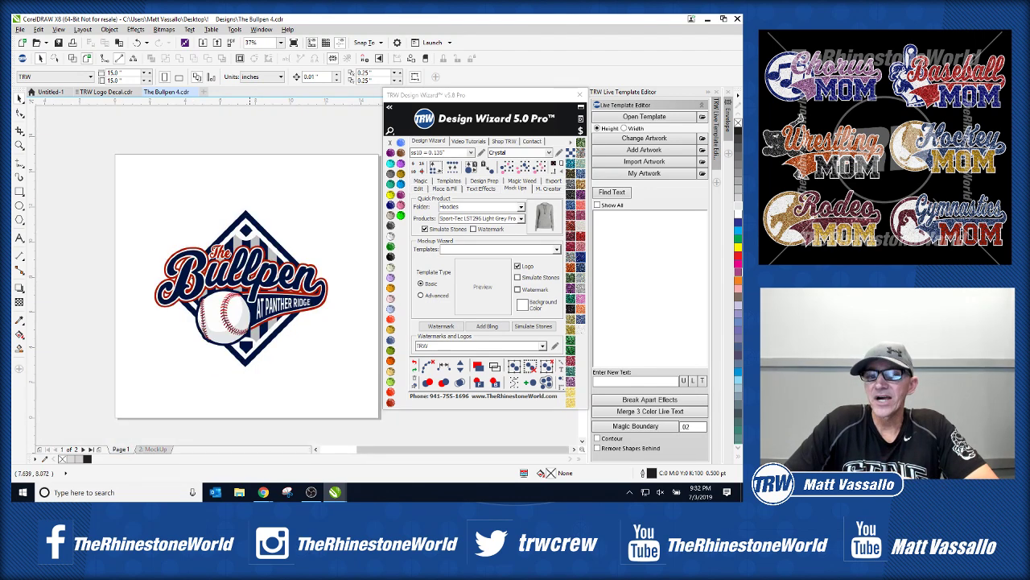
pyautogui.moveTo(357, 171); pyautogui.dragTo(112, 407)
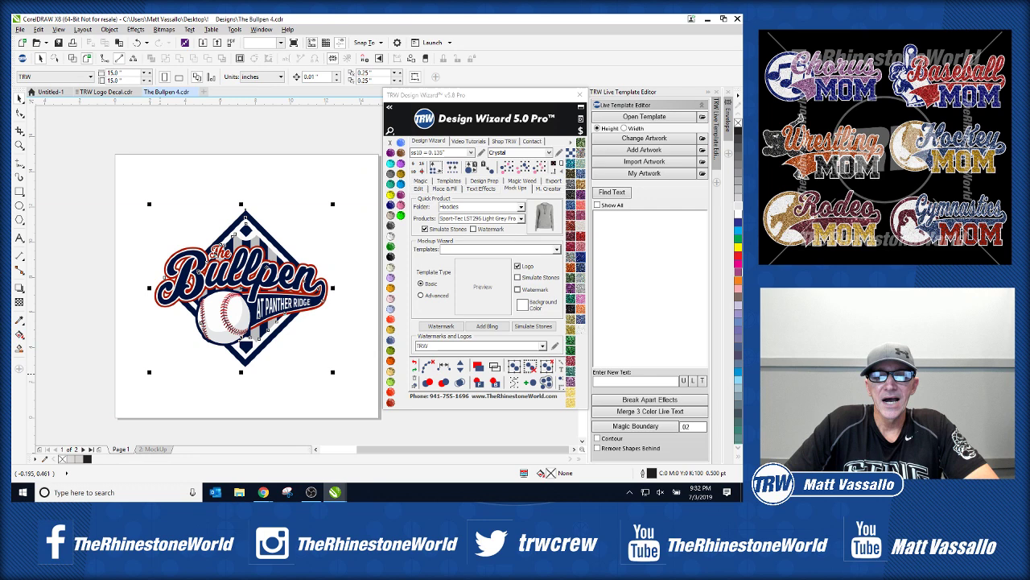
pyautogui.click(543, 227)
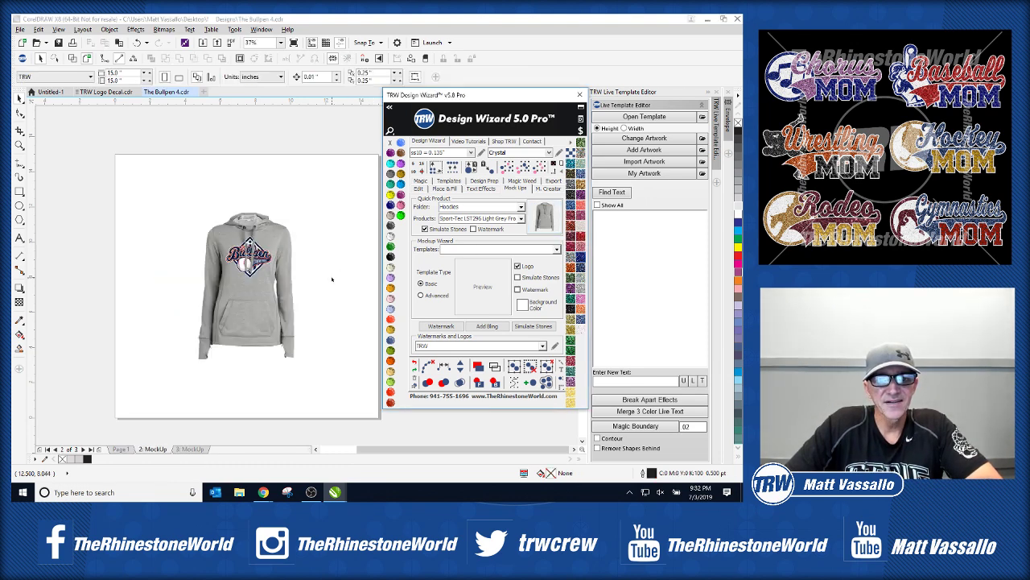
# Step: Examine how the drawstrings overlap the Bullpen logo on the new hoodie mockup, both close up and as a full page
pyautogui.scroll(4, 251, 258)
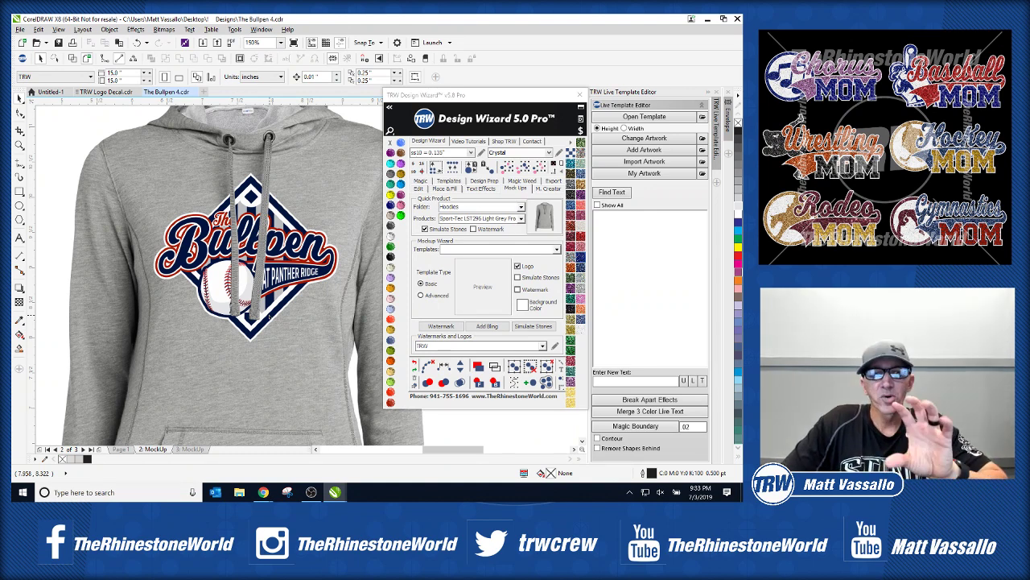
pyautogui.scroll(-2, 257, 249)
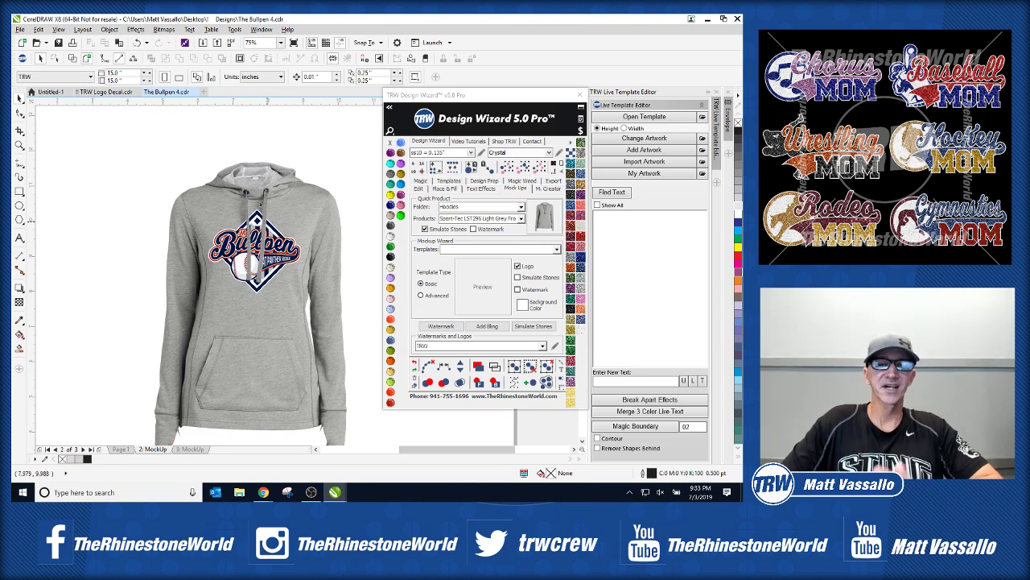
pyautogui.scroll(2, 249, 196)
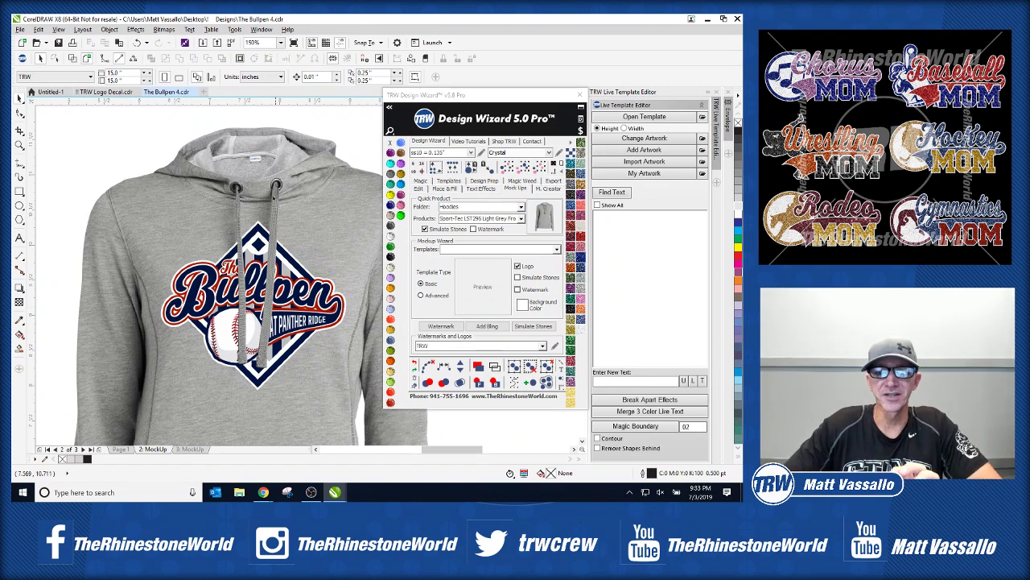
pyautogui.scroll(-2, 272, 218)
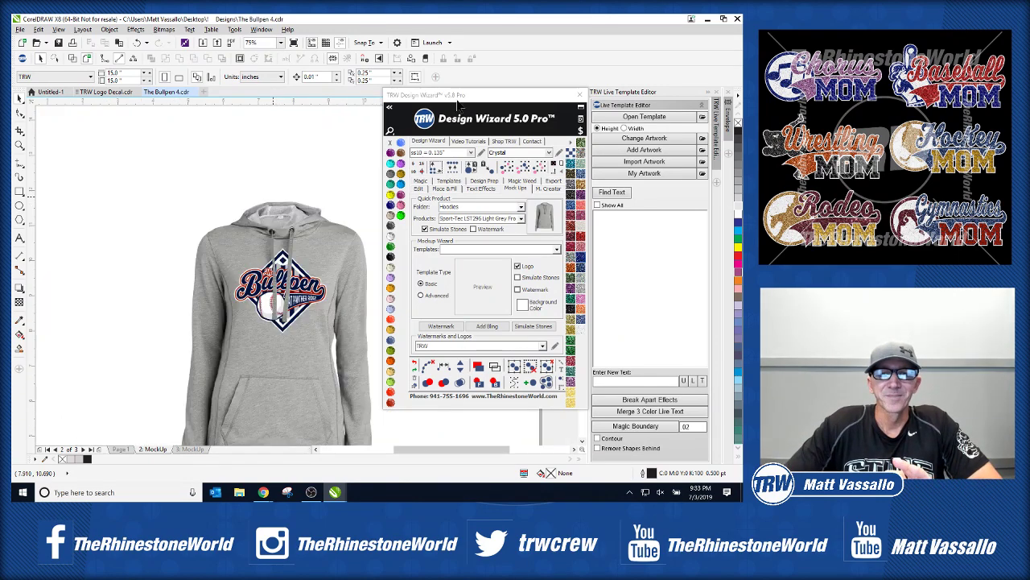
pyautogui.scroll(-1, 272, 218)
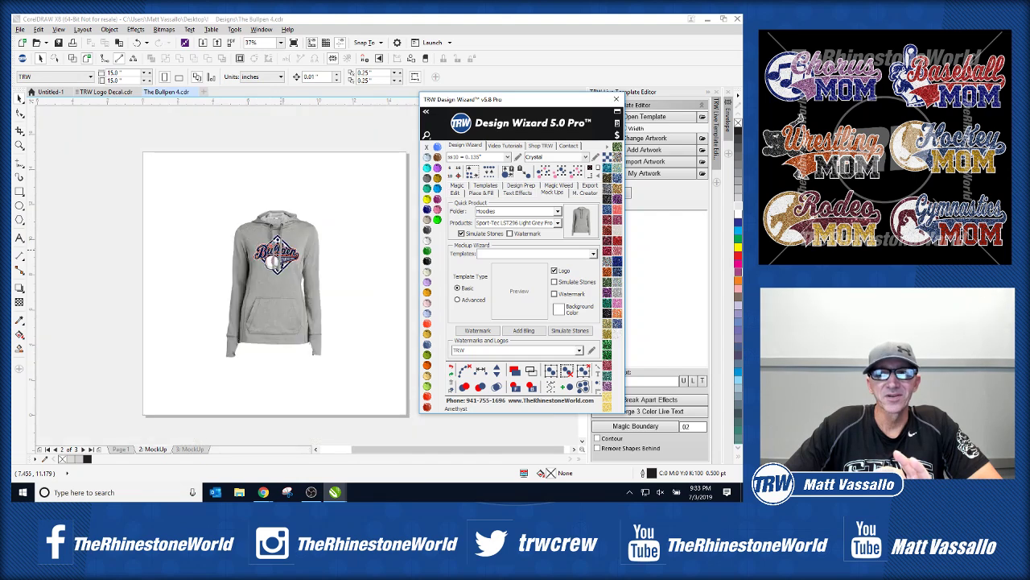
pyautogui.scroll(1, 272, 219)
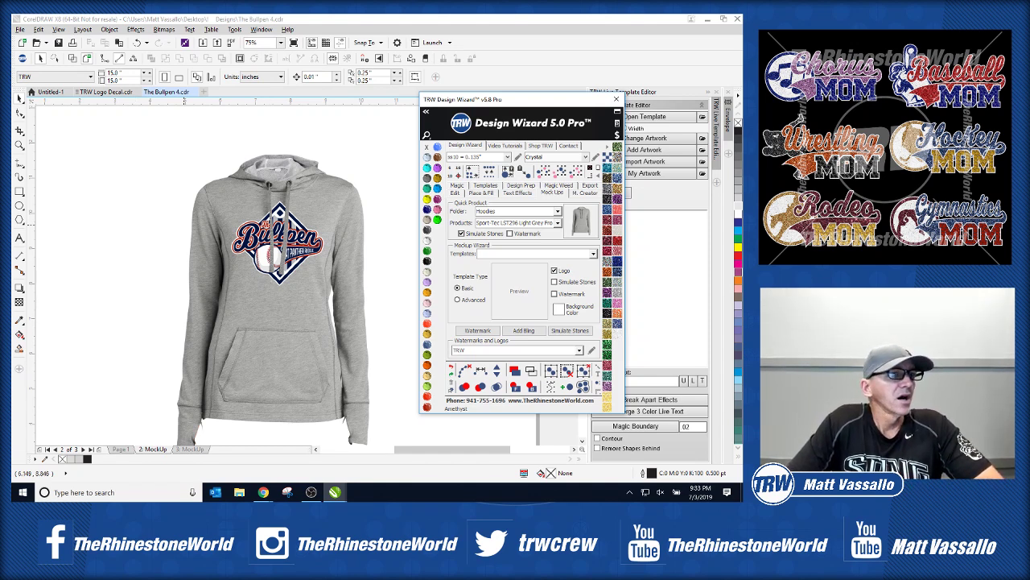
# Step: Switch to Chrome to view the Training webinars page and TheRhinestoneWorld YouTube channel, and return to The Bullpen 4.cdr in CorelDRAW
pyautogui.moveTo(263, 497)
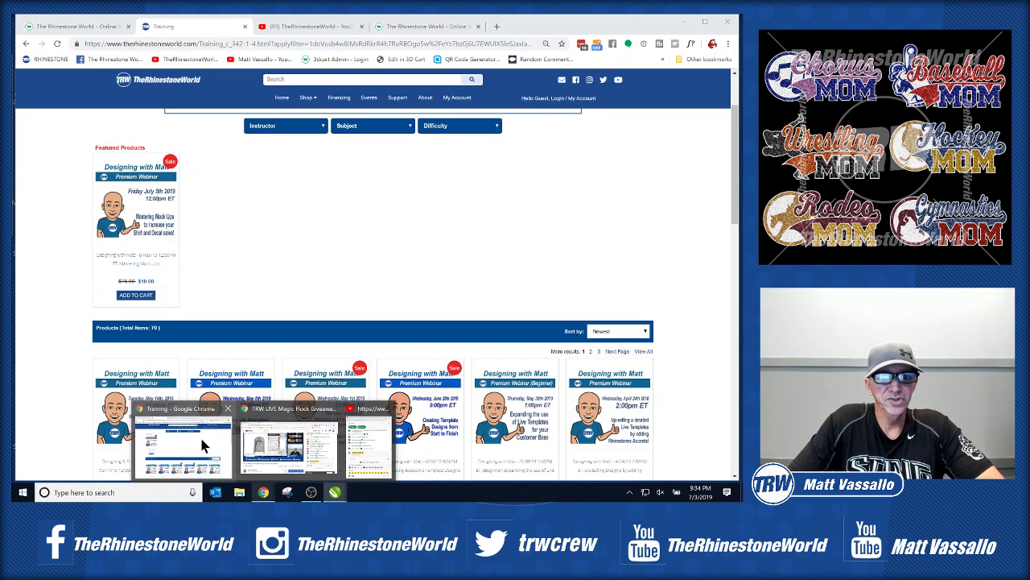
pyautogui.click(206, 441)
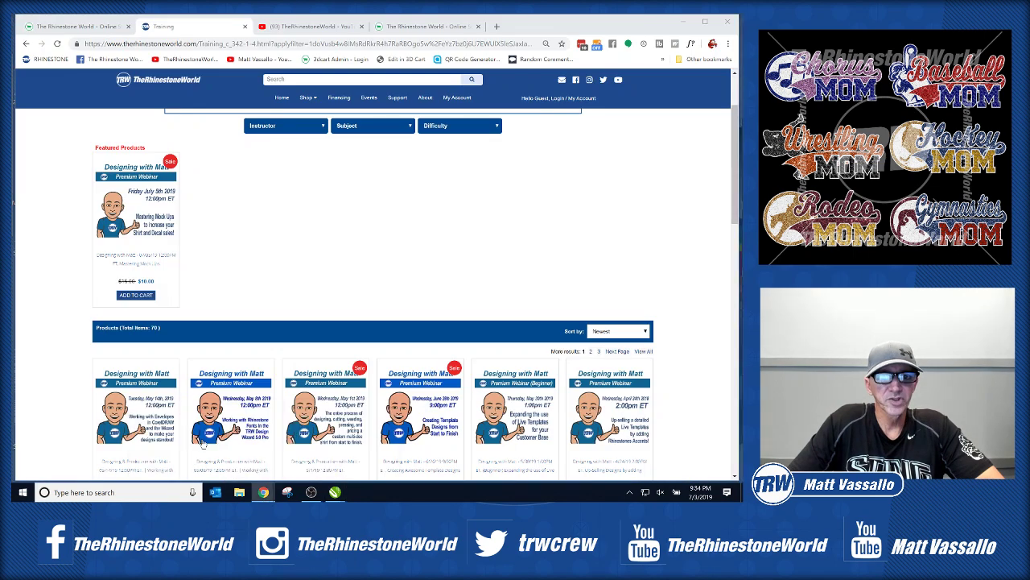
pyautogui.click(283, 33)
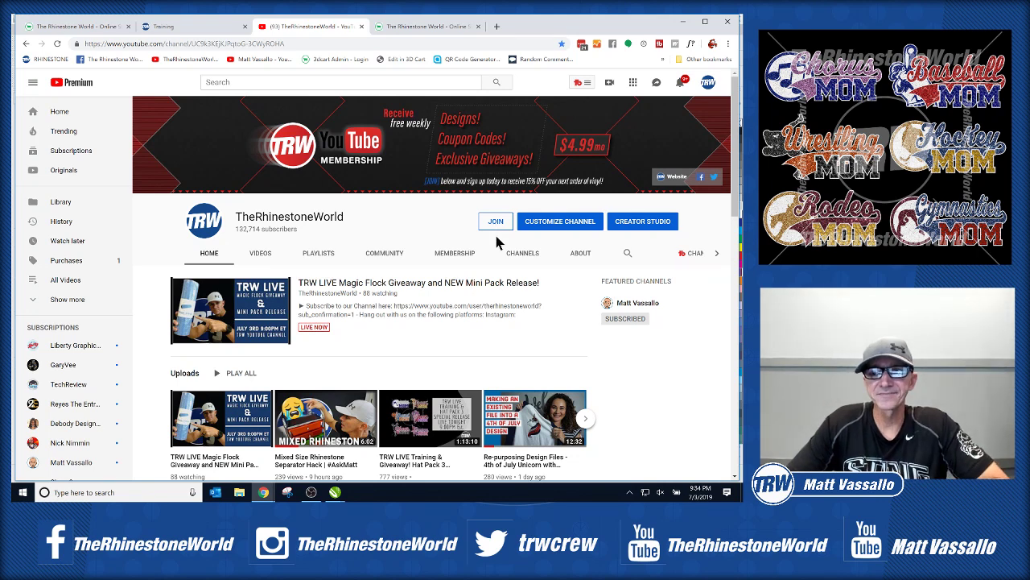
pyautogui.click(410, 30)
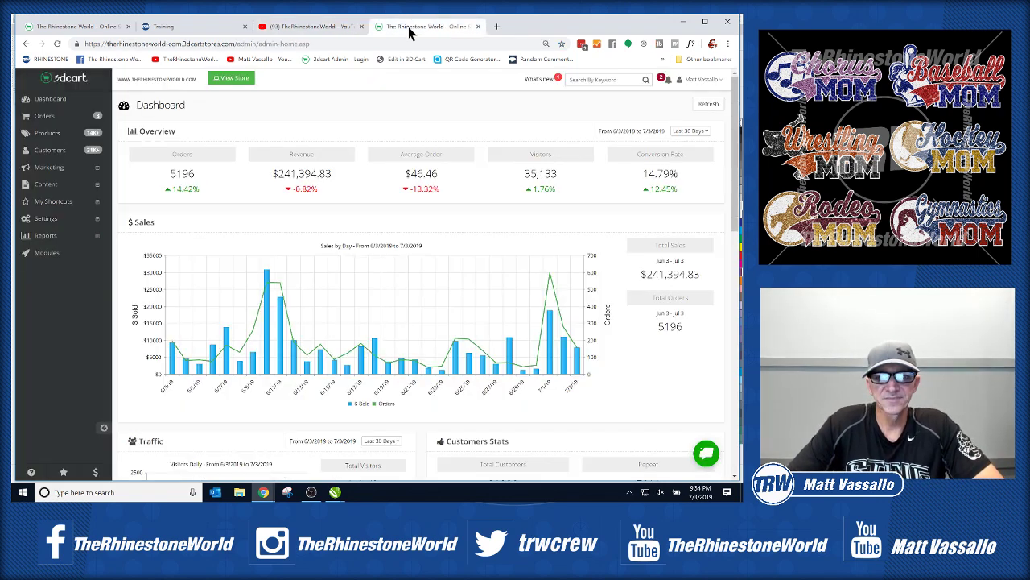
pyautogui.click(336, 494)
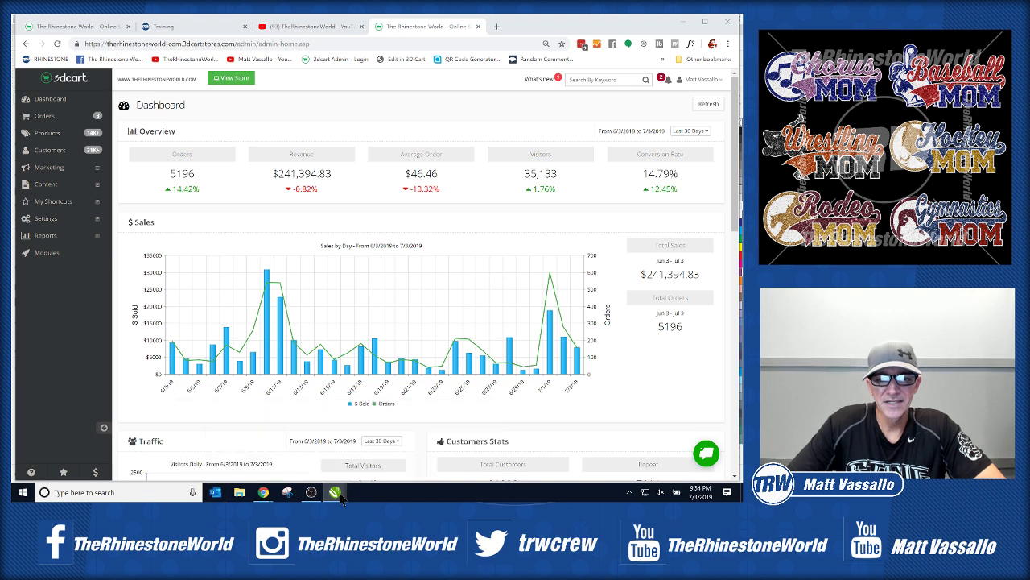
pyautogui.click(321, 29)
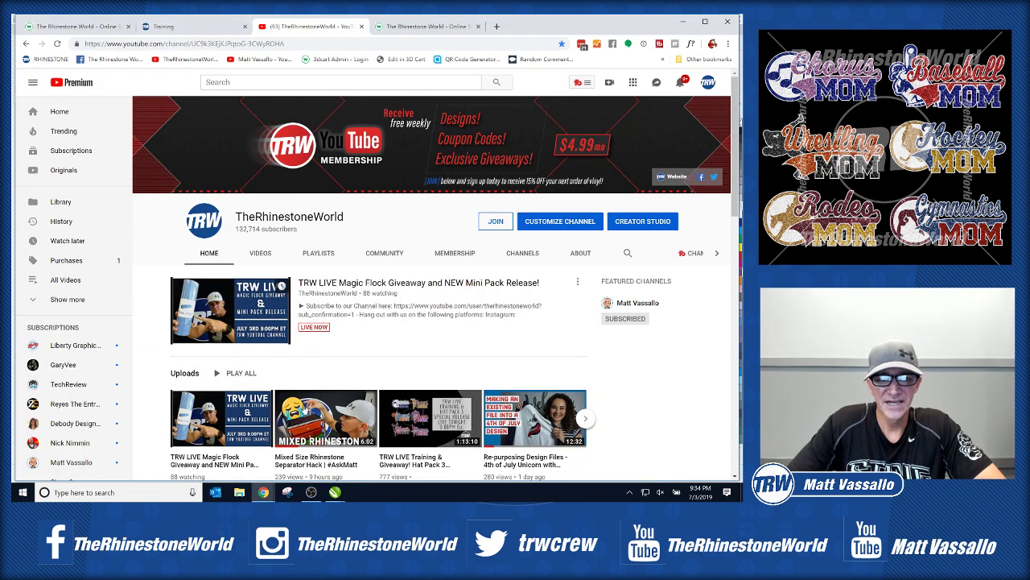
pyautogui.click(163, 28)
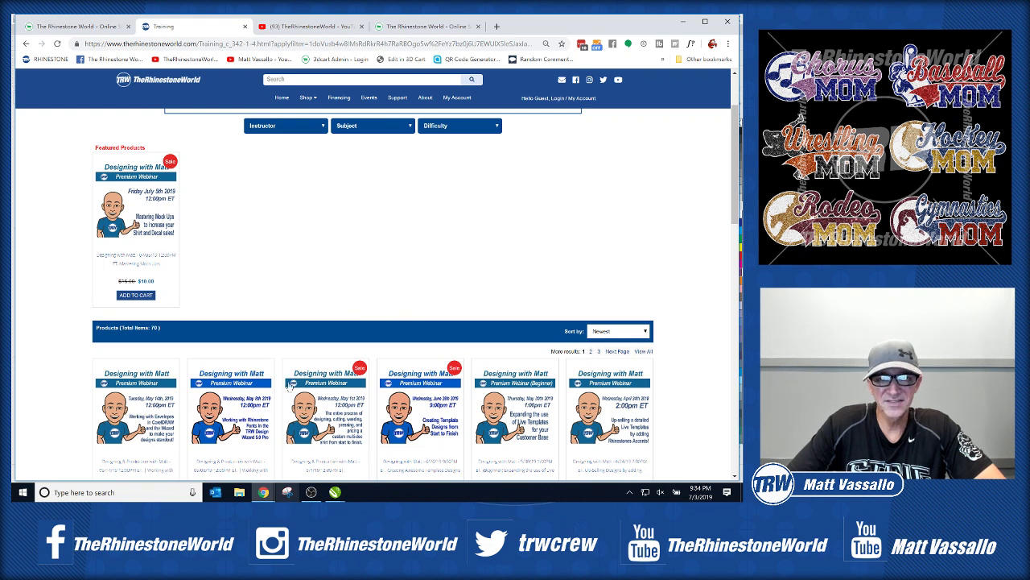
pyautogui.moveTo(337, 498)
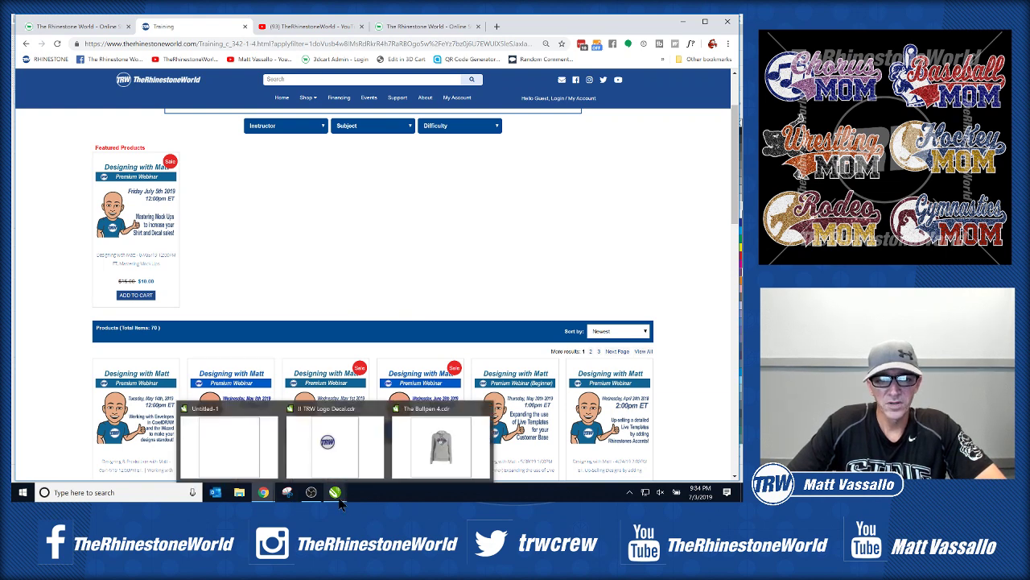
pyautogui.click(413, 476)
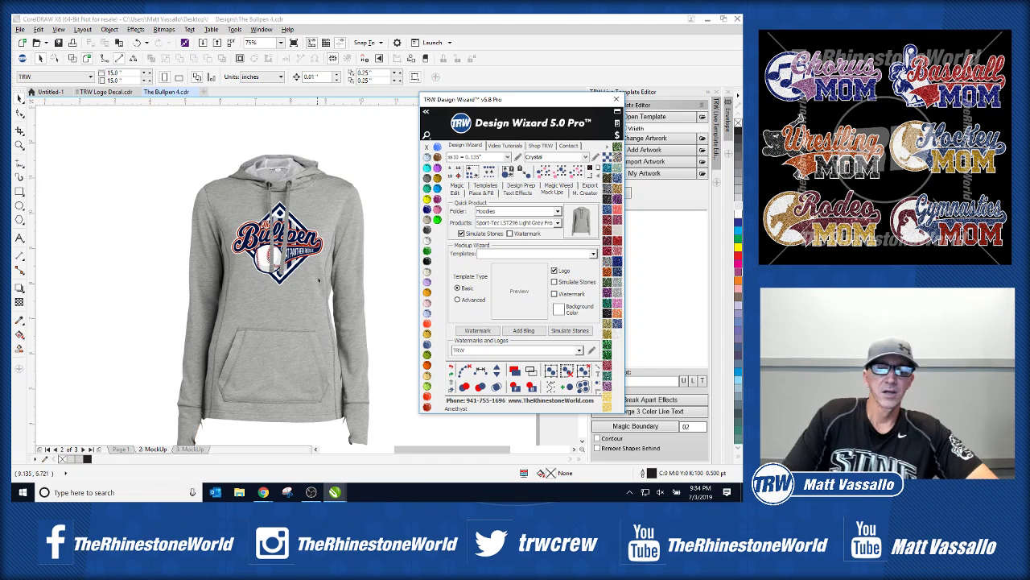
# Step: Inspect the cut-out edges around both sleeve cuffs and the bottom hem of the hoodie mockup
pyautogui.scroll(-2, 318, 280)
pyautogui.scroll(3, 337, 388)
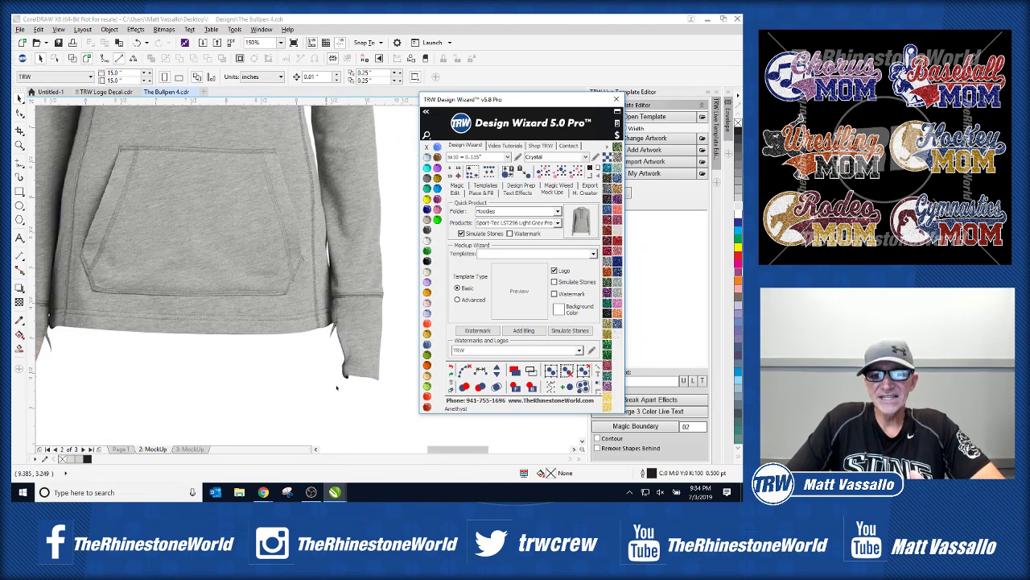
pyautogui.scroll(1, 304, 301)
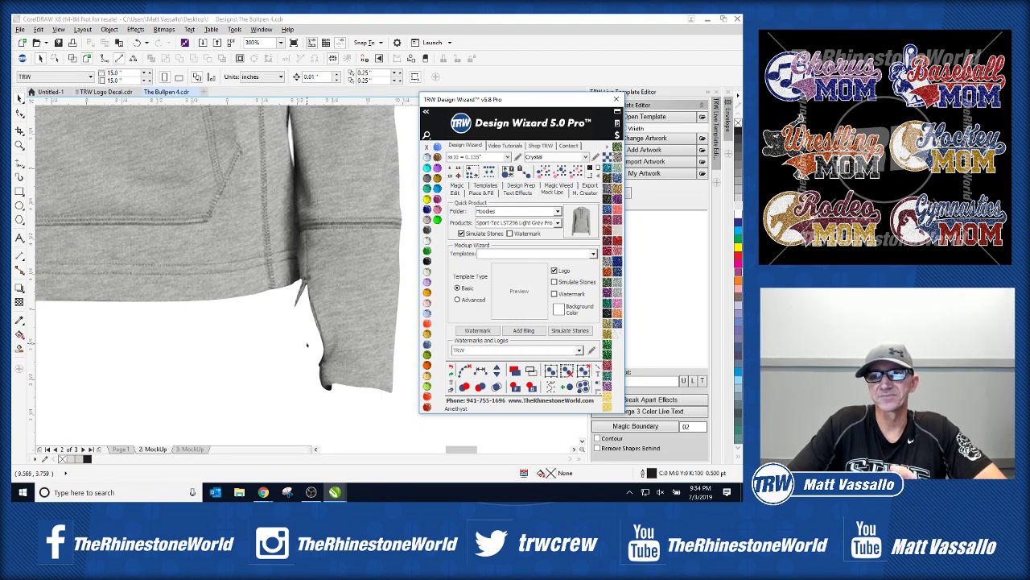
pyautogui.scroll(-1, 307, 344)
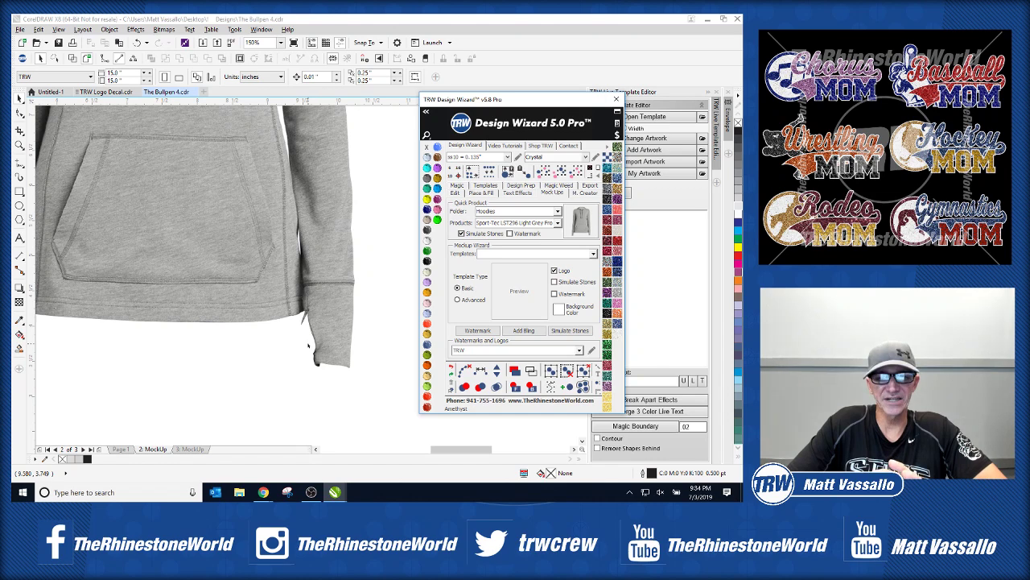
pyautogui.scroll(-1, 307, 344)
pyautogui.scroll(2, 146, 359)
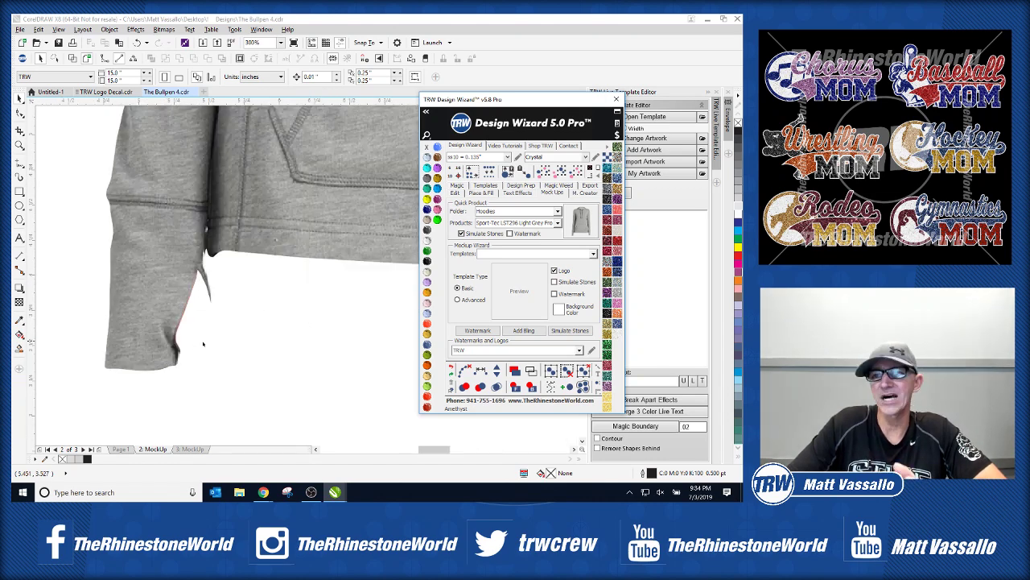
pyautogui.scroll(-2, 205, 344)
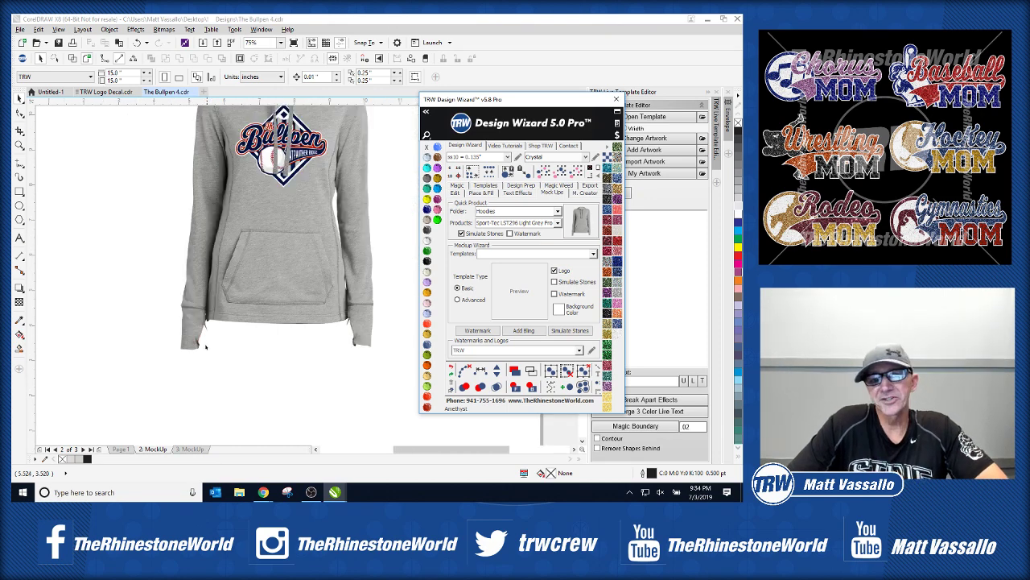
pyautogui.scroll(-1, 206, 347)
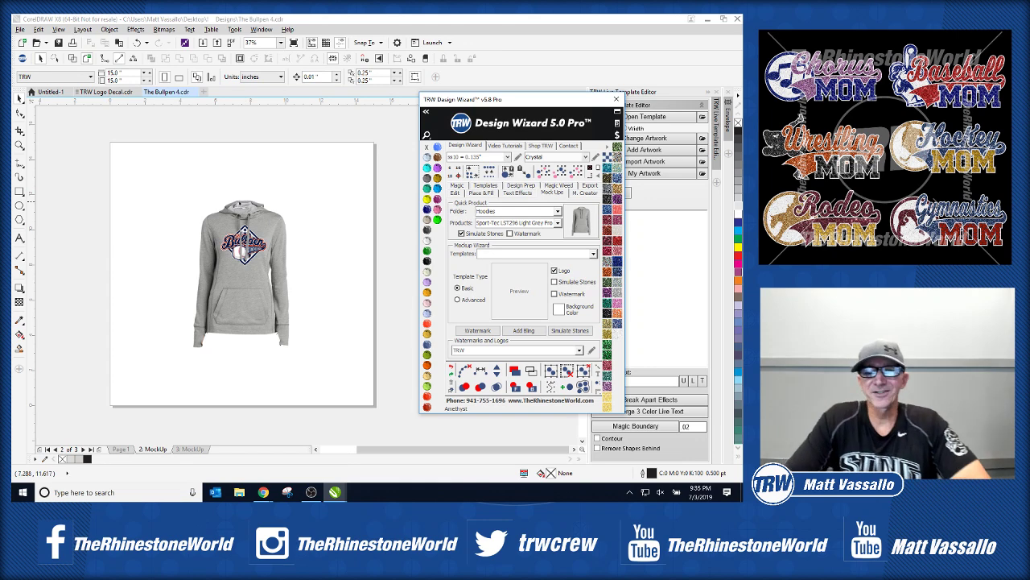
# Step: Pull the separate hood bitmap up and away from the hoodie body to about X 6.2", Y 12.2", and deselect it
pyautogui.scroll(1, 243, 205)
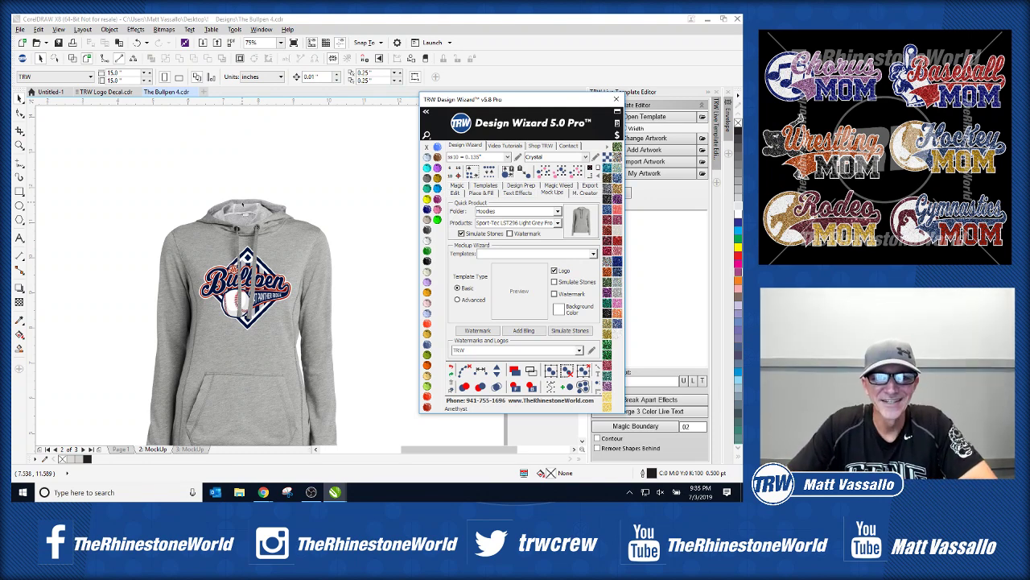
pyautogui.click(267, 188)
pyautogui.scroll(3, 263, 198)
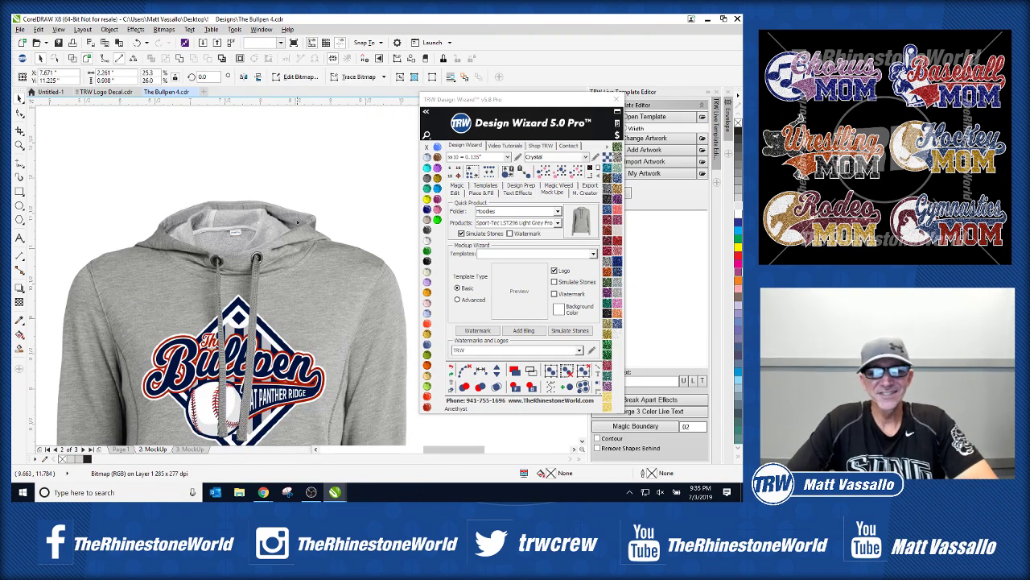
pyautogui.scroll(-3, 290, 229)
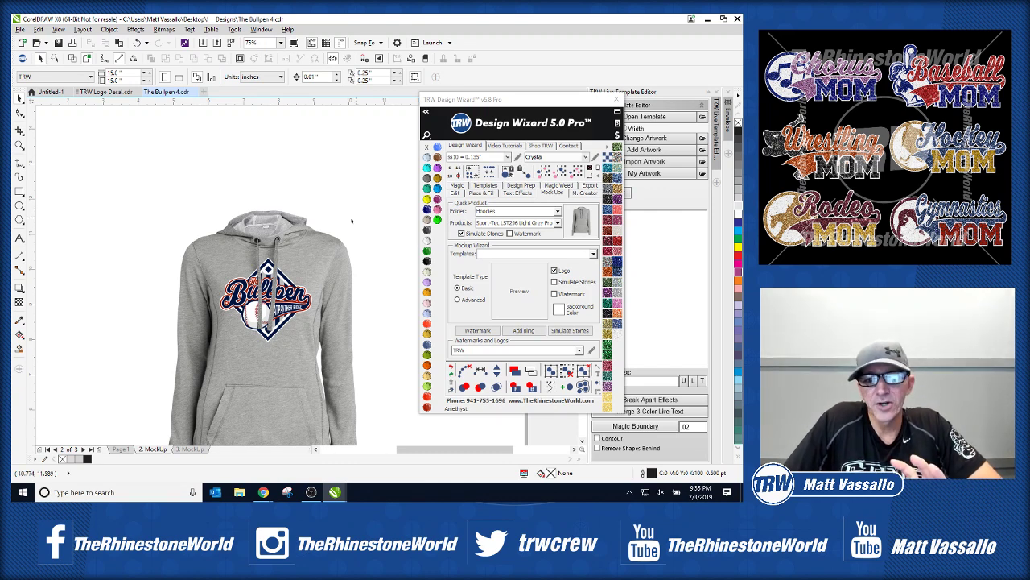
pyautogui.scroll(2, 351, 238)
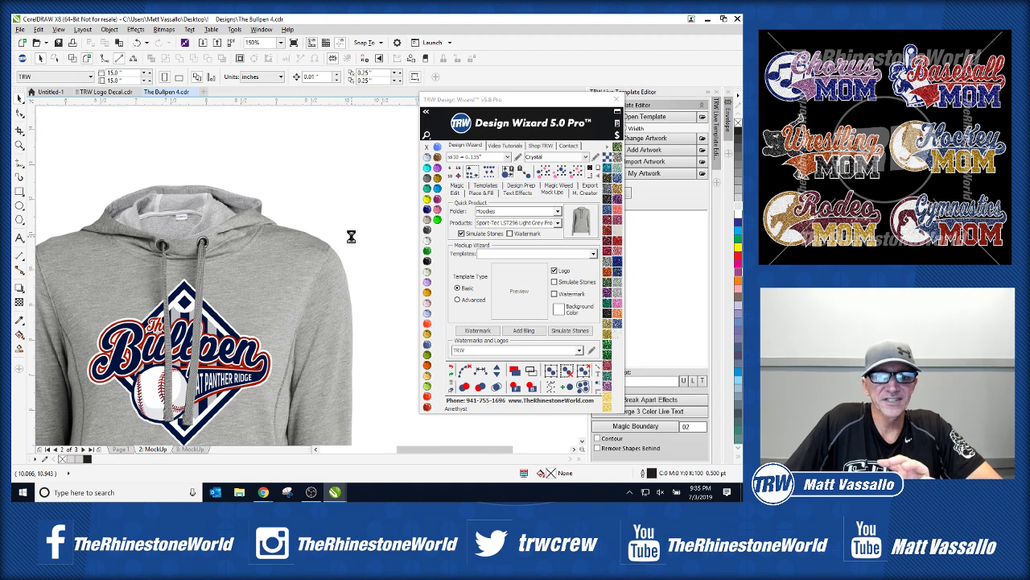
pyautogui.scroll(-2, 350, 234)
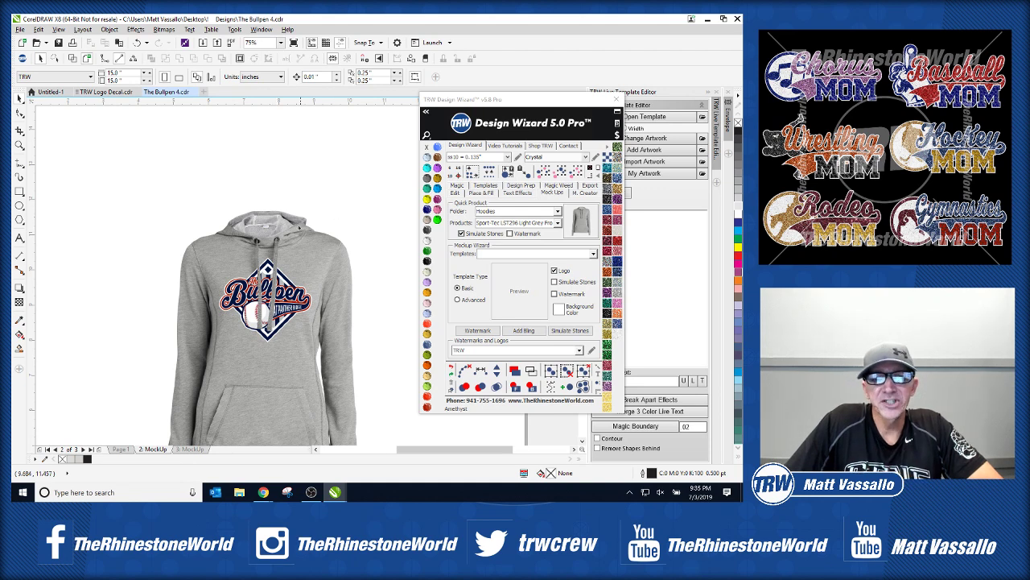
pyautogui.click(266, 216)
pyautogui.moveTo(265, 216); pyautogui.dragTo(224, 191)
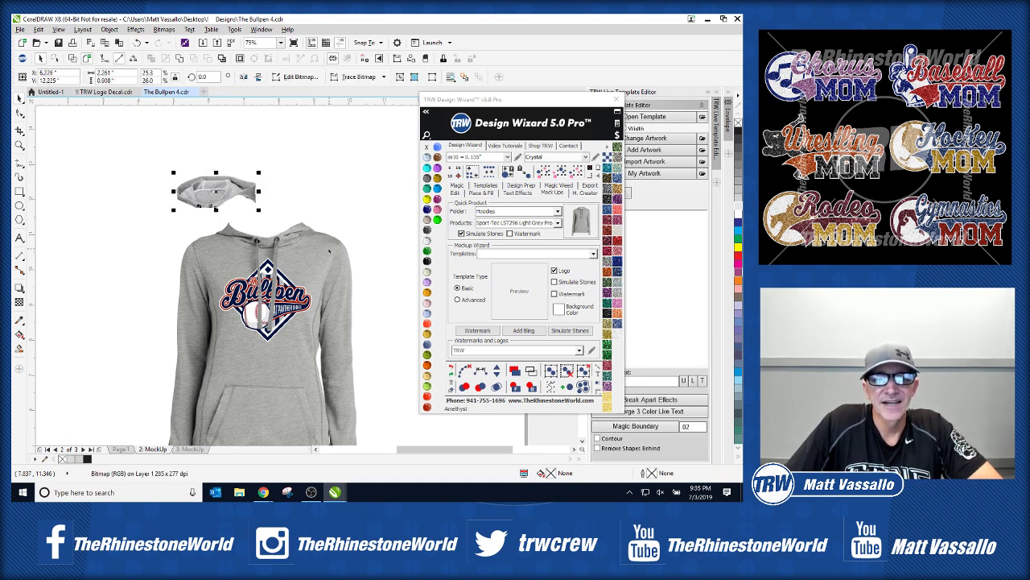
pyautogui.press('Escape')
pyautogui.scroll(2, 277, 233)
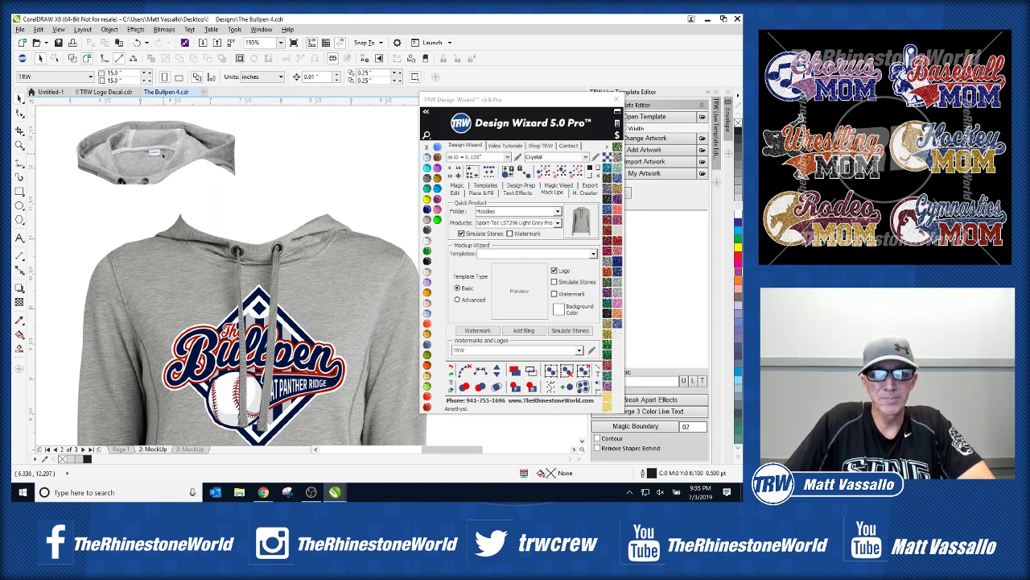
# Step: Move the separate hood bitmap back onto the hoodie's neckline at about X 7.67", Y 11.23", and deselect it
pyautogui.moveTo(162, 155); pyautogui.dragTo(260, 223)
pyautogui.scroll(-1, 258, 205)
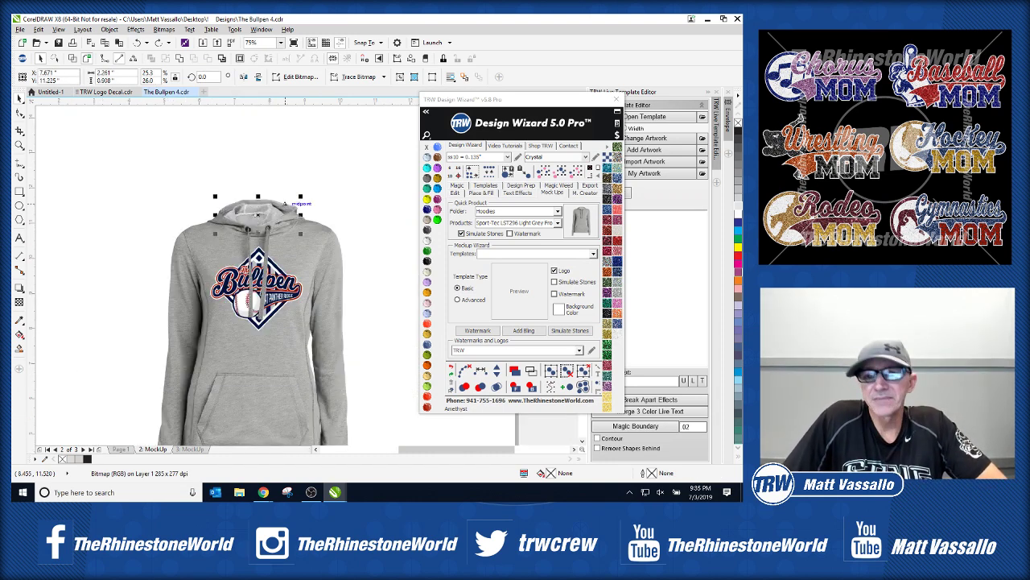
pyautogui.press('Escape')
# Step: Pull the hood bitmap up and away from the hoodie body to about X 5.14", Y 12.70", and inspect the open neckline
pyautogui.moveTo(258, 215); pyautogui.dragTo(215, 176)
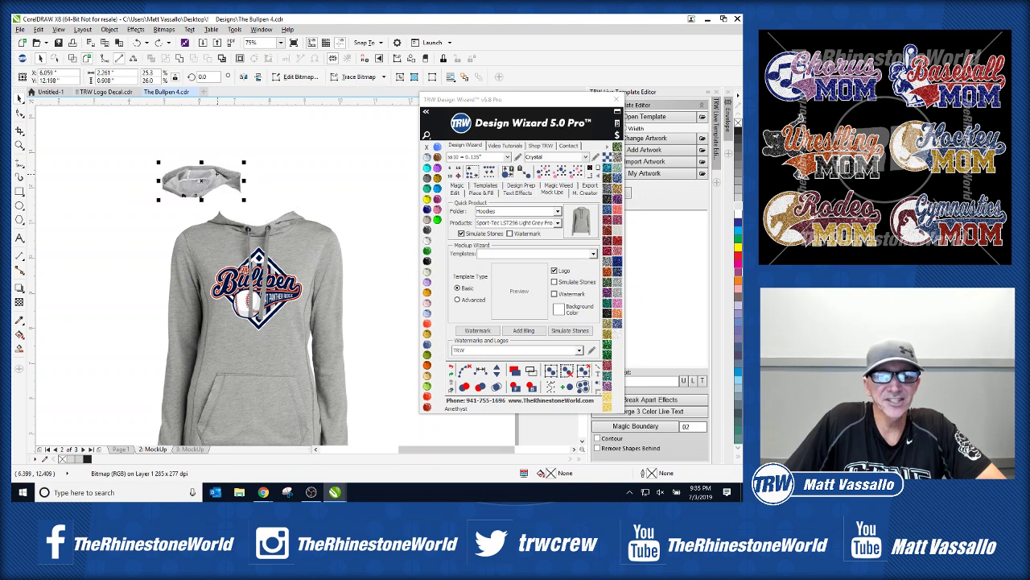
pyautogui.scroll(2, 216, 176)
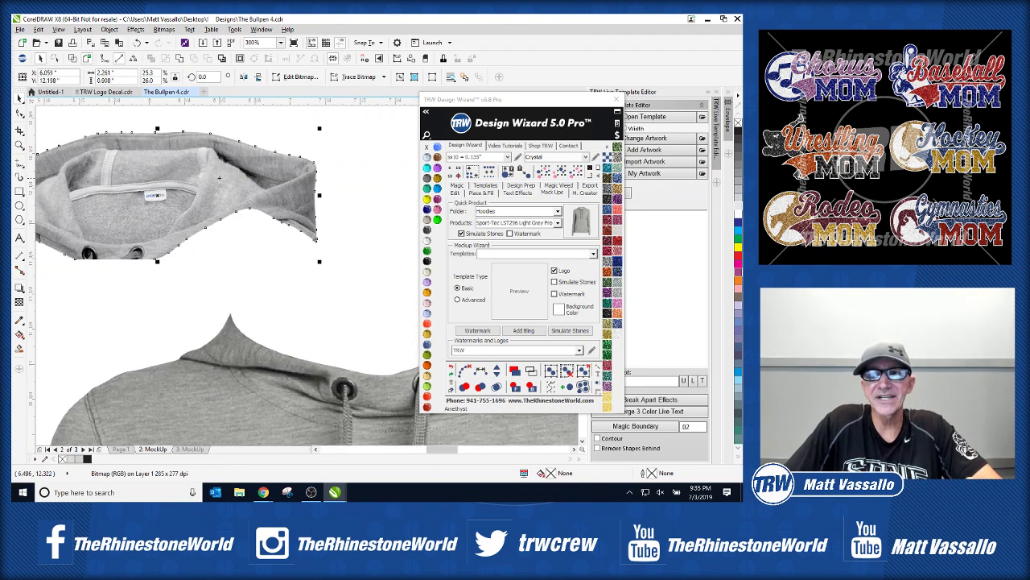
pyautogui.scroll(-1, 218, 177)
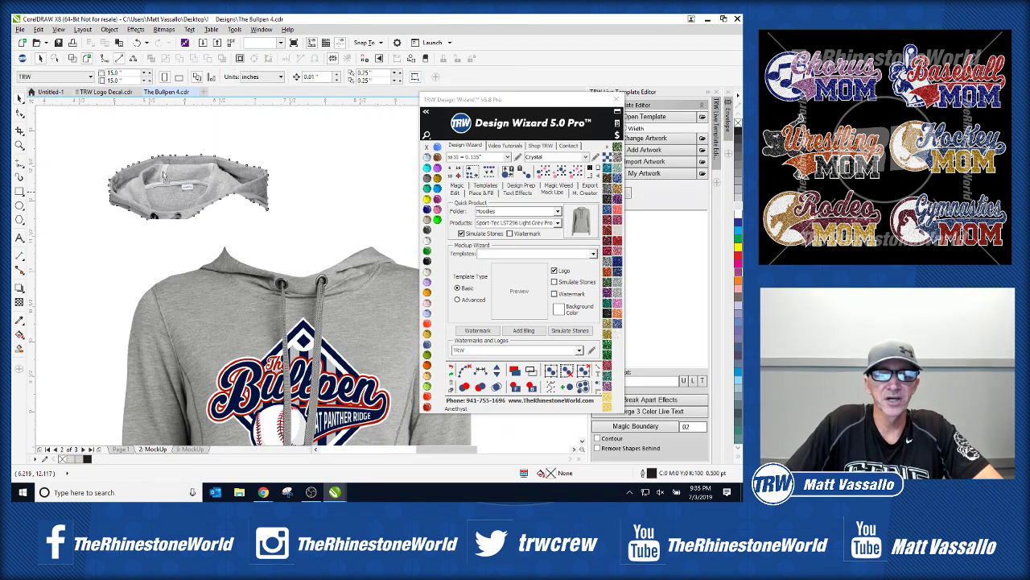
pyautogui.moveTo(205, 181); pyautogui.dragTo(141, 146)
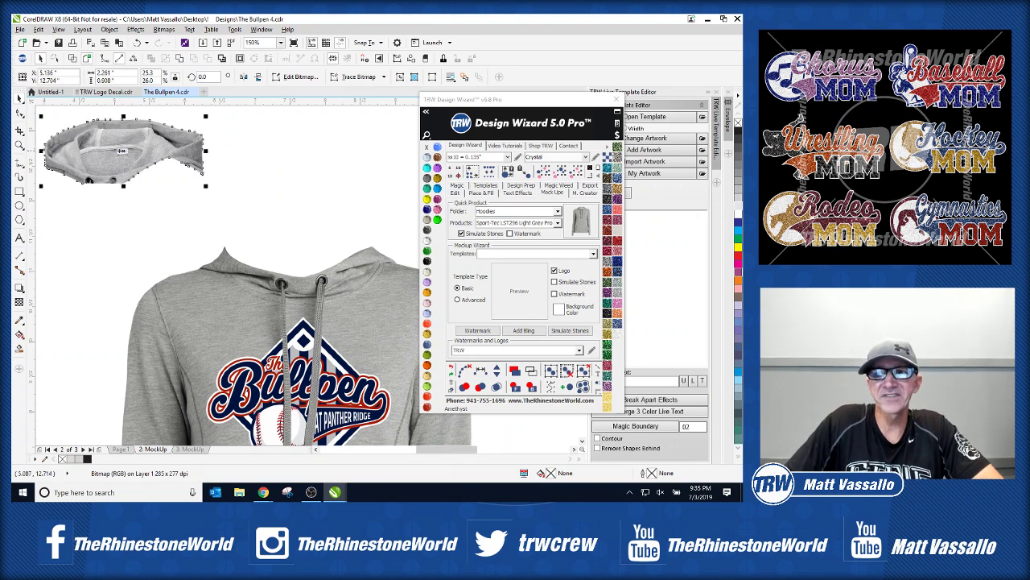
pyautogui.scroll(-1, 121, 157)
pyautogui.click(231, 213)
pyautogui.scroll(1, 236, 181)
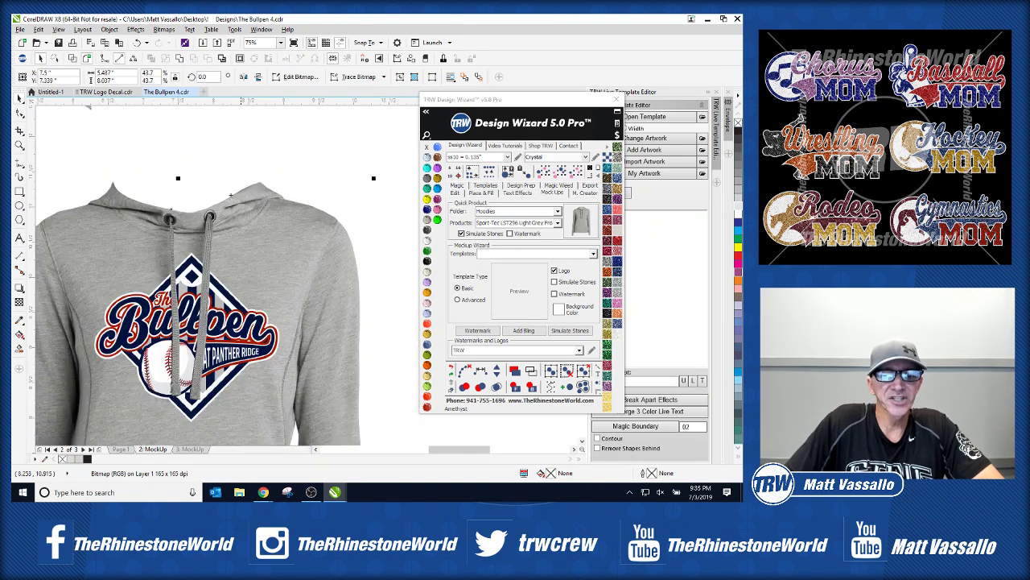
pyautogui.scroll(-1, 236, 181)
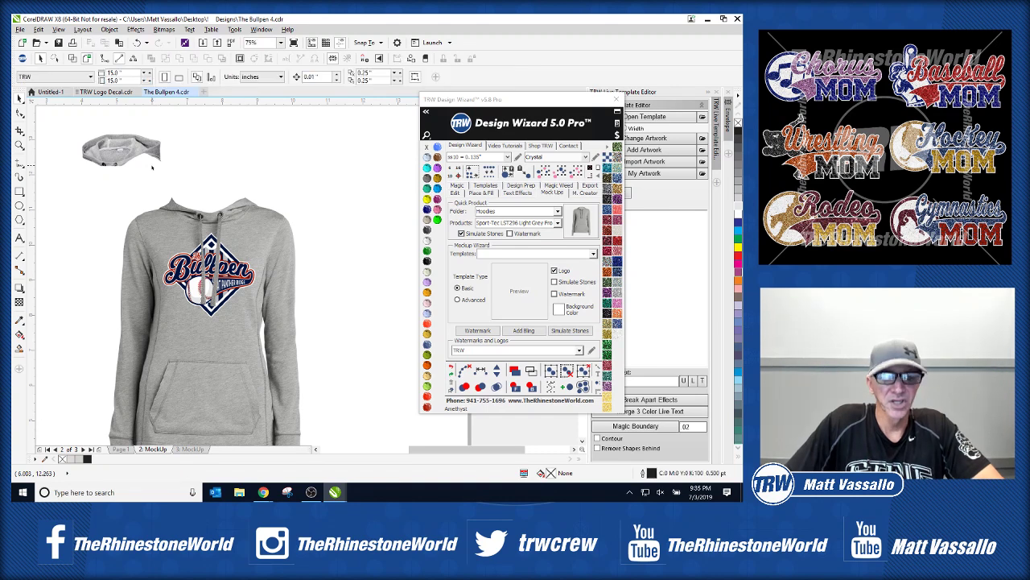
# Step: Undo the last two hood moves and deselect the hood
pyautogui.hotkey('ctrl', 'z')
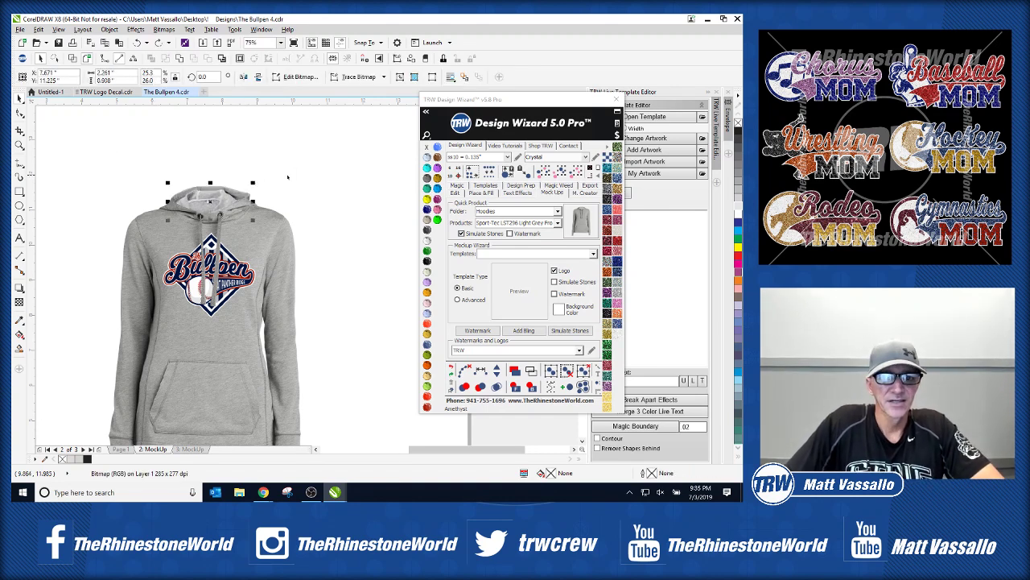
pyautogui.hotkey('ctrl', 'z')
pyautogui.press('Escape')
pyautogui.scroll(1, 204, 196)
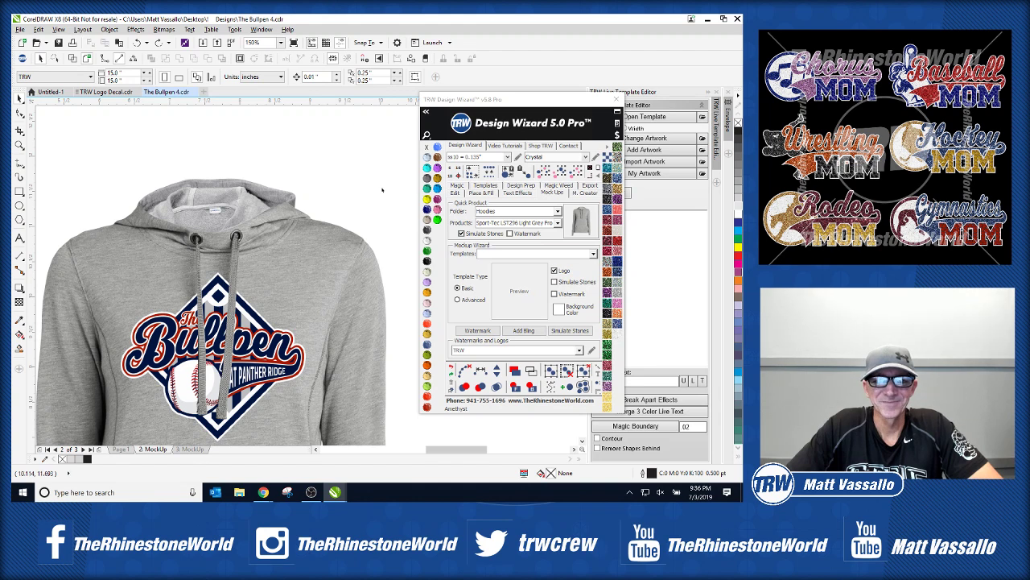
# Step: Move the hood bitmap off the hoodie to the blank area beside the body at about X 12.36", Y 7.70"
pyautogui.scroll(-2, 246, 246)
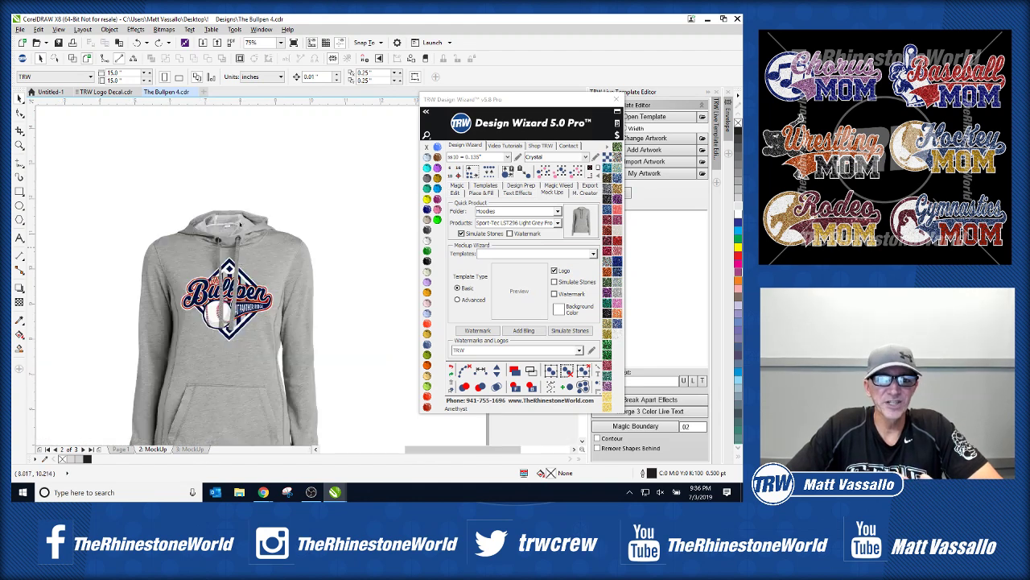
pyautogui.moveTo(242, 225); pyautogui.dragTo(386, 350)
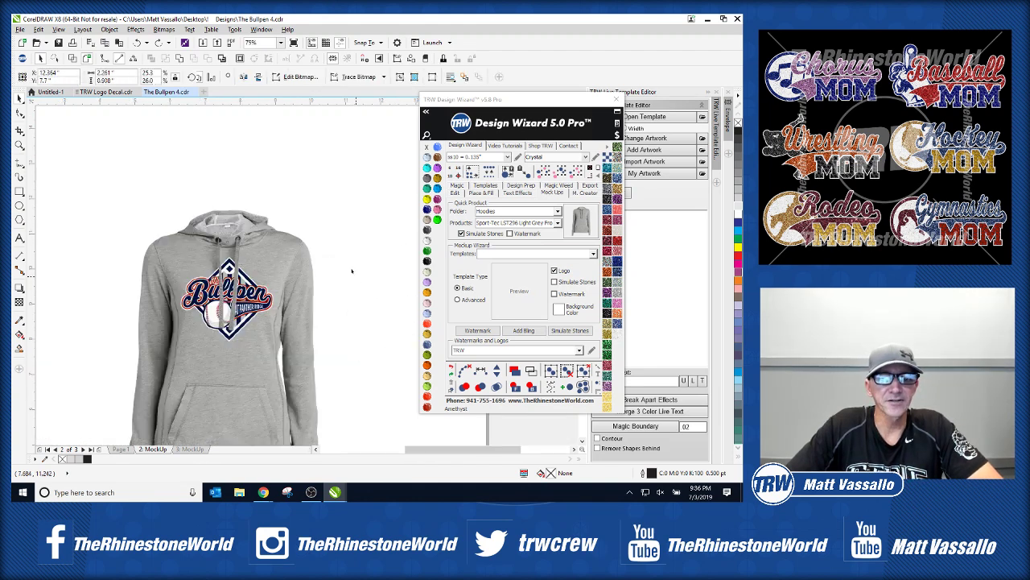
pyautogui.scroll(2, 229, 253)
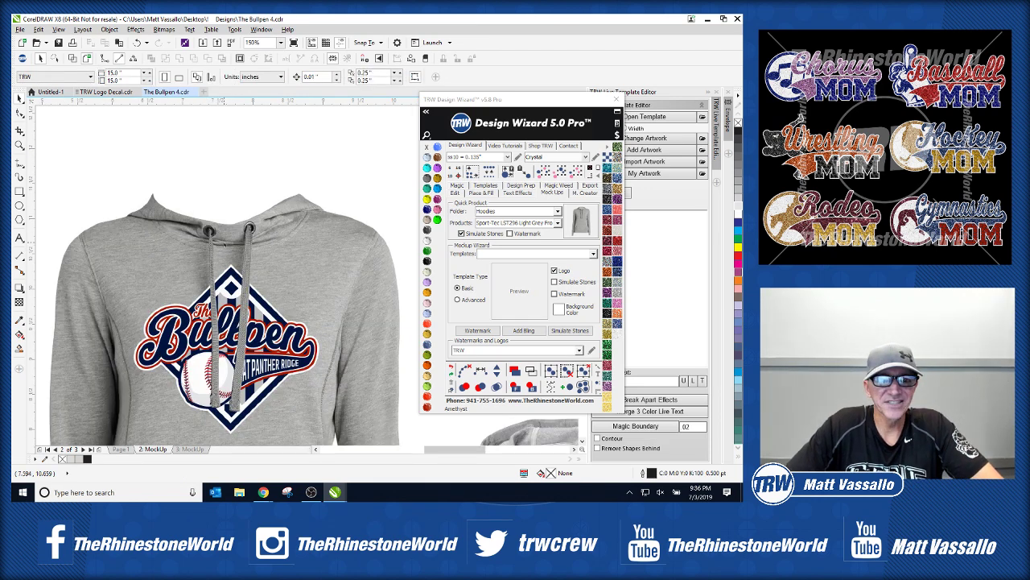
pyautogui.scroll(-2, 327, 225)
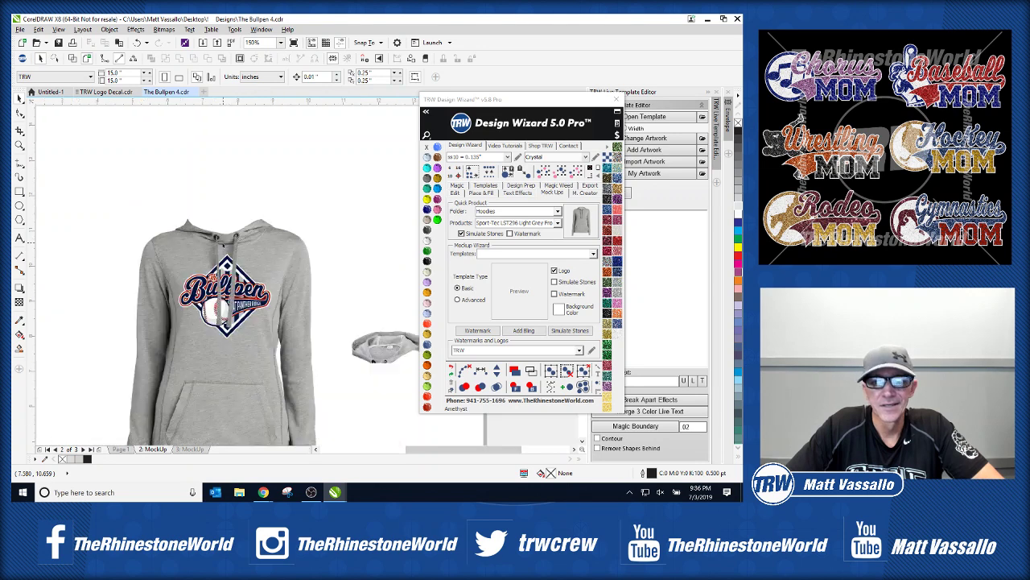
# Step: Undo the hood's move beside the body and leave nothing selected
pyautogui.click(227, 222)
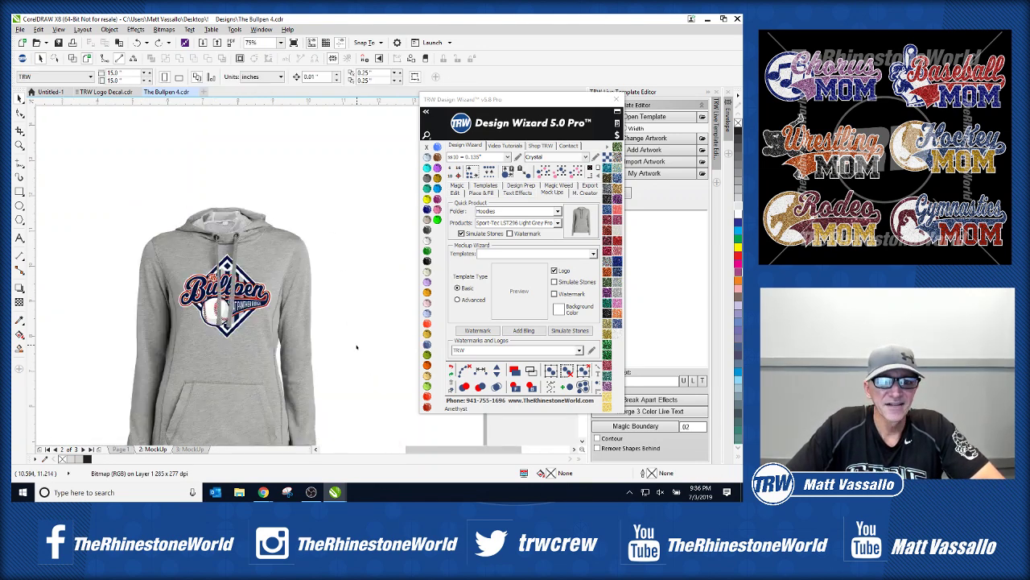
pyautogui.click(327, 224)
pyautogui.scroll(2, 327, 225)
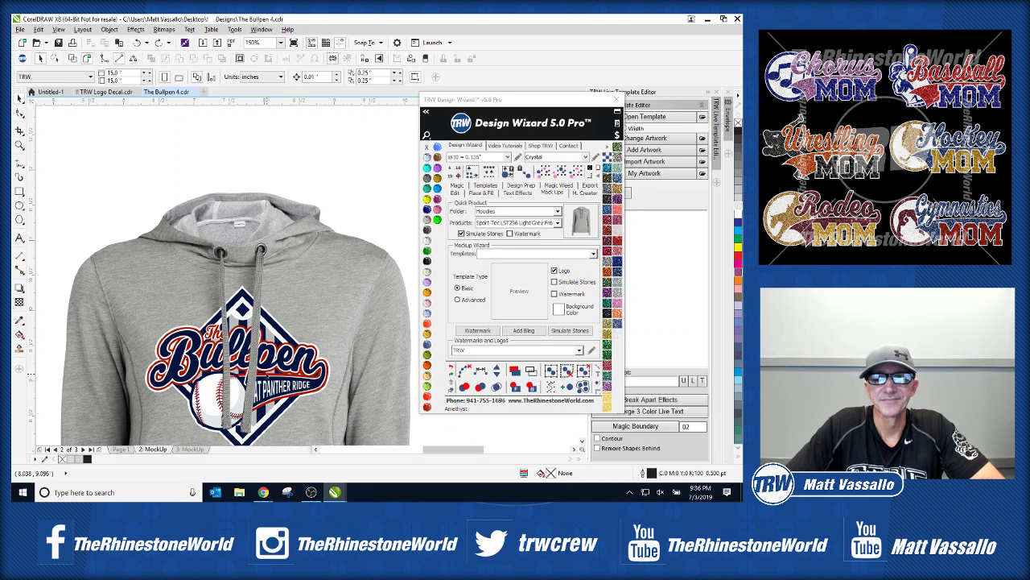
pyautogui.scroll(-2, 241, 266)
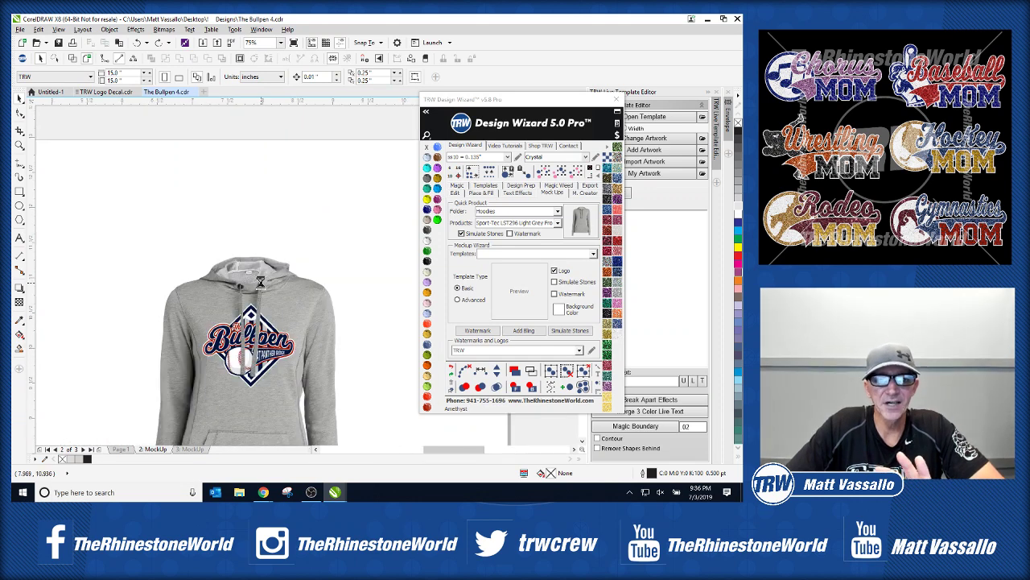
pyautogui.scroll(2, 242, 242)
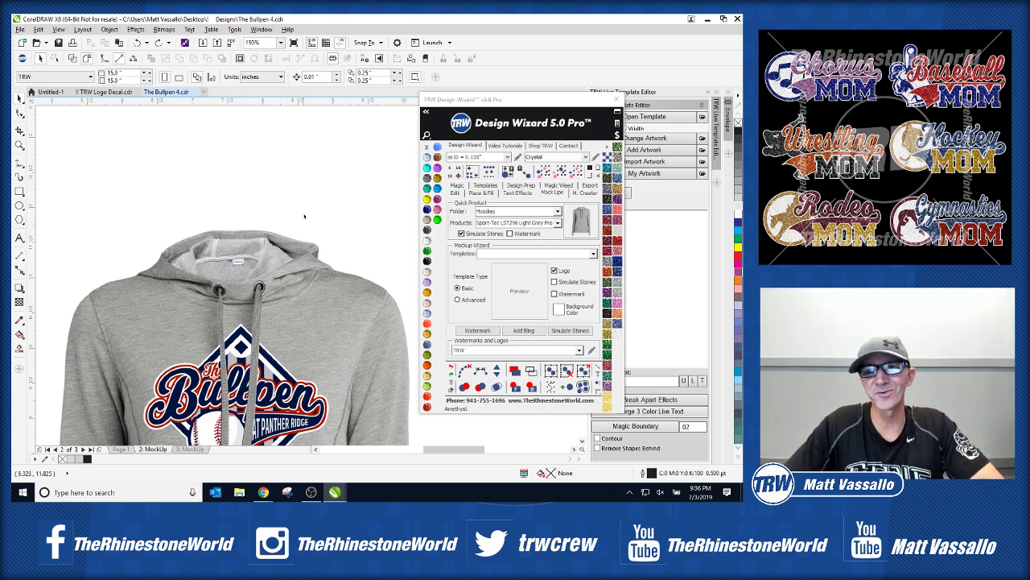
pyautogui.scroll(-1, 305, 231)
pyautogui.scroll(1, 305, 231)
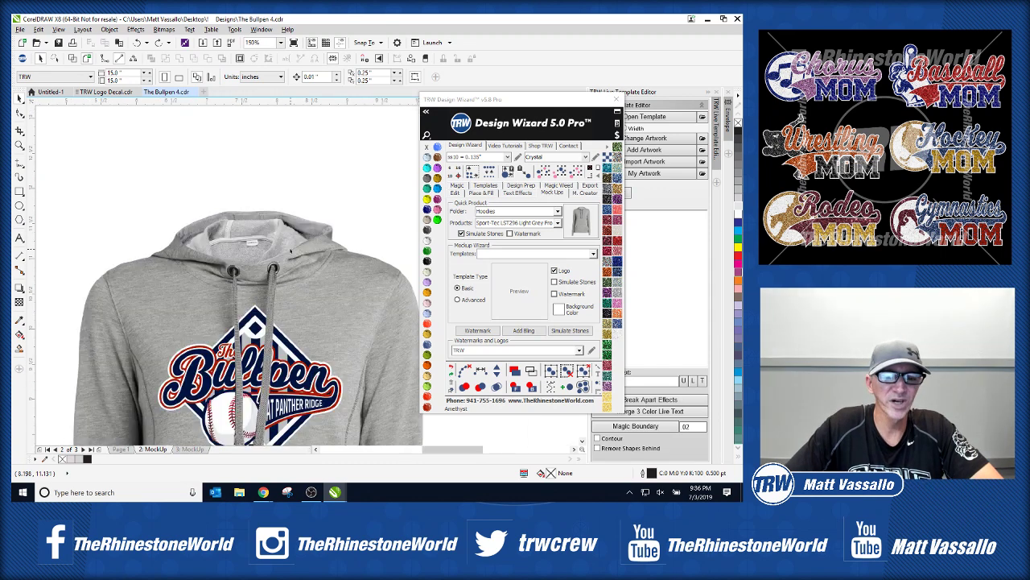
pyautogui.scroll(-1, 291, 249)
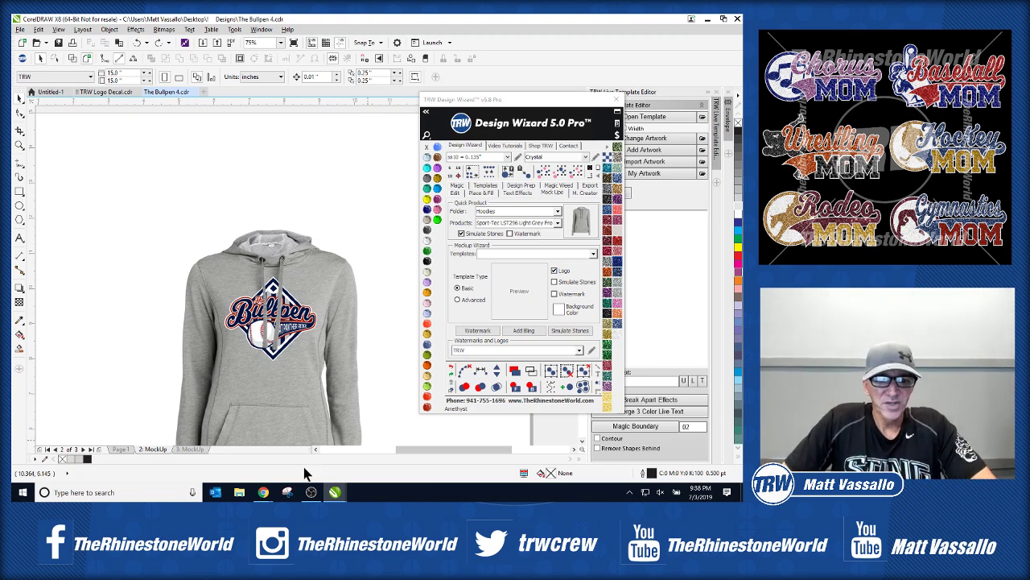
# Step: Switch to the Training window in Chrome and open TheRhinestoneWorld store's home page
pyautogui.moveTo(270, 503)
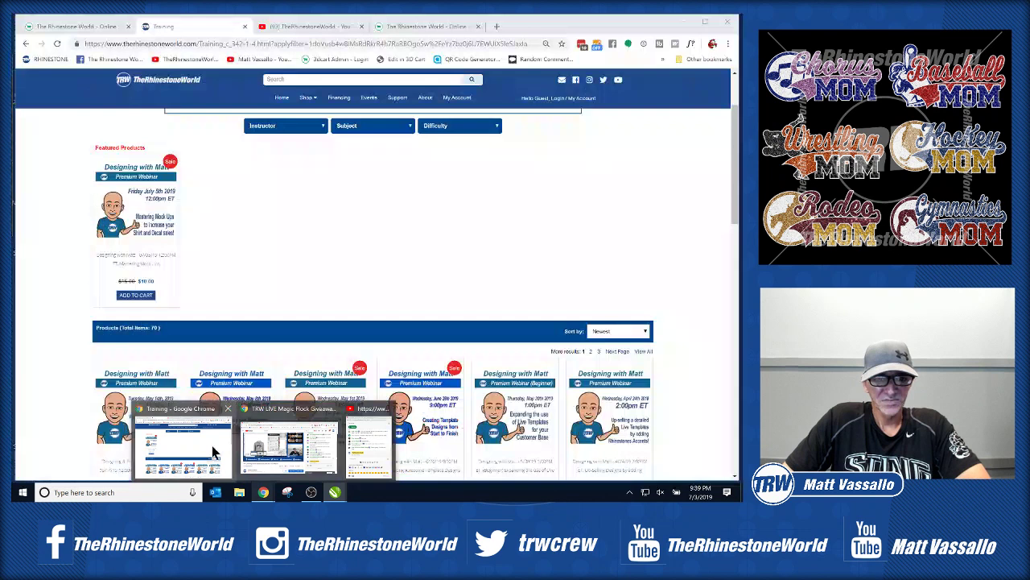
pyautogui.click(215, 453)
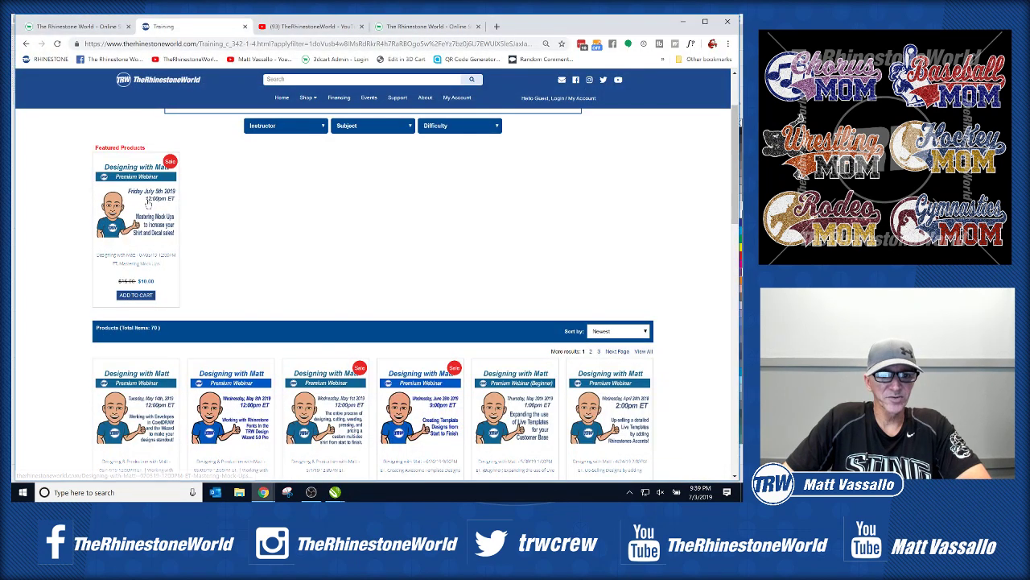
pyautogui.click(190, 87)
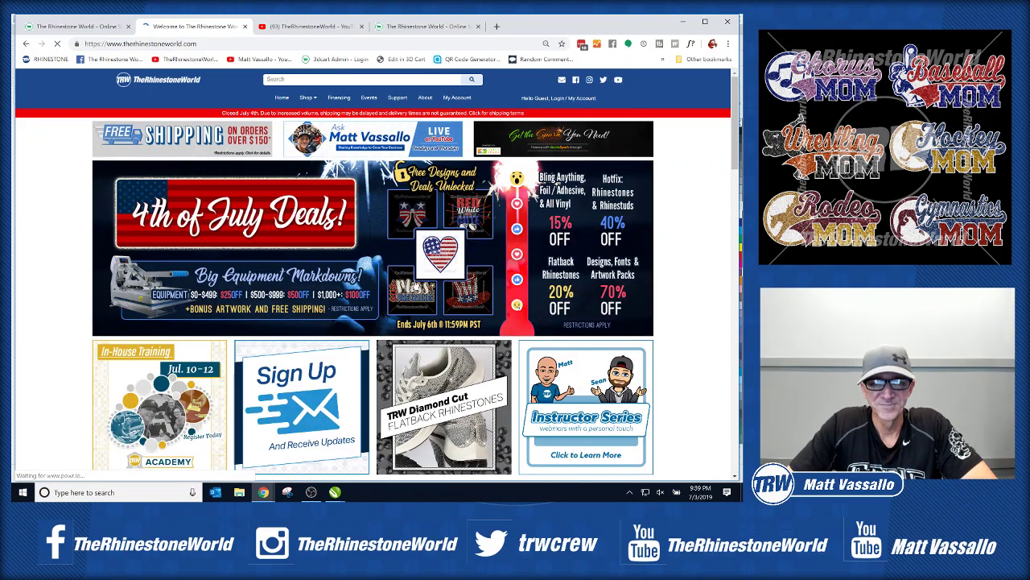
# Step: Dismiss the 4th of July Deals pop-up and browse the Featured Products on the store's home page
pyautogui.scroll(-10, 416, 286)
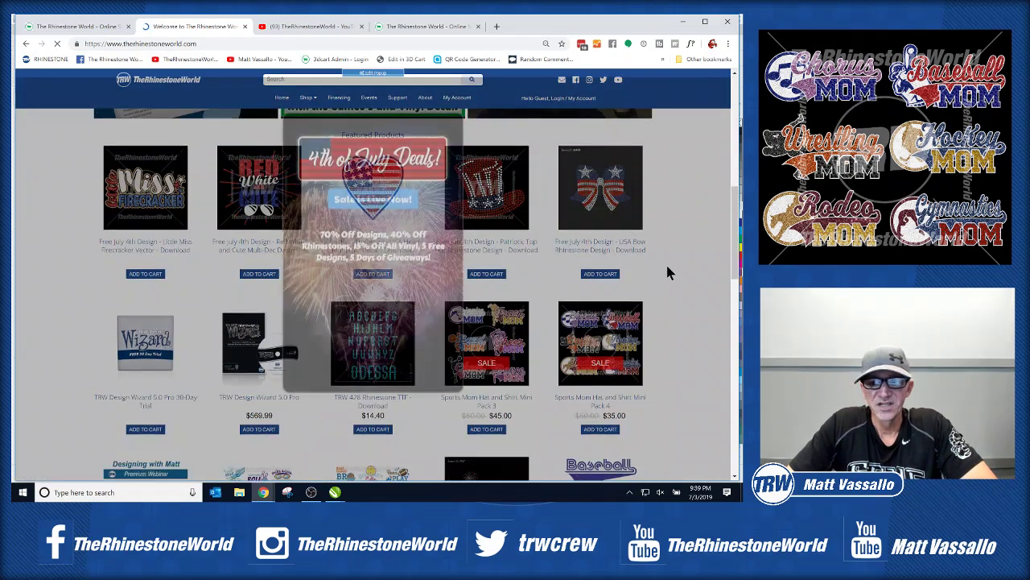
pyautogui.click(667, 265)
pyautogui.scroll(-3, 667, 267)
pyautogui.scroll(1, 667, 278)
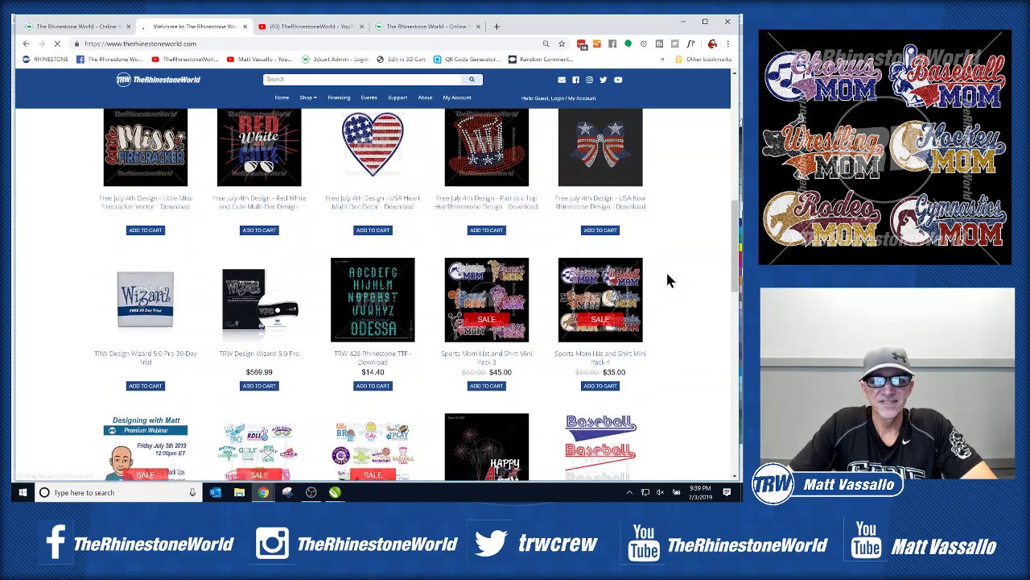
pyautogui.scroll(-2, 667, 278)
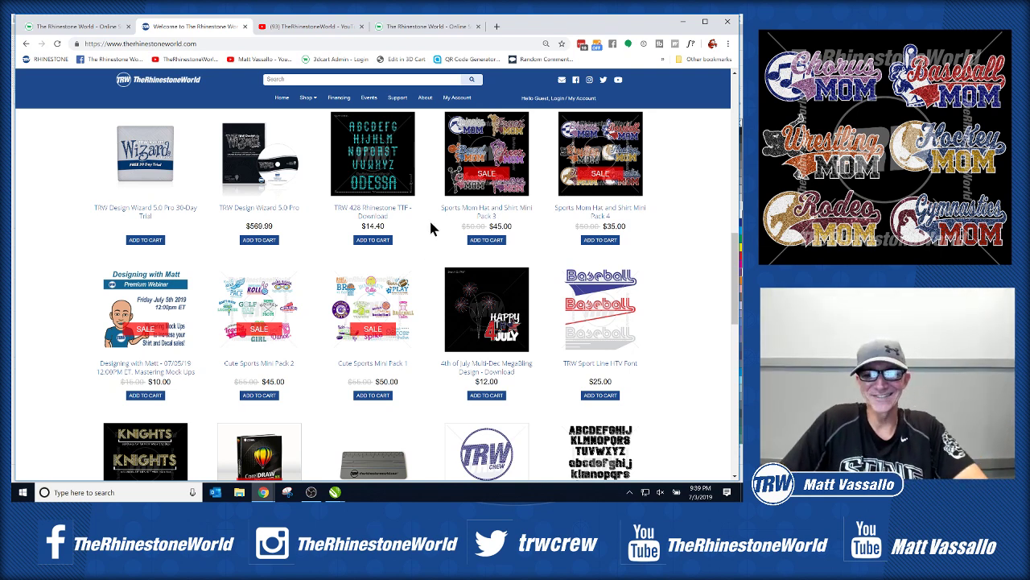
pyautogui.scroll(2, 417, 271)
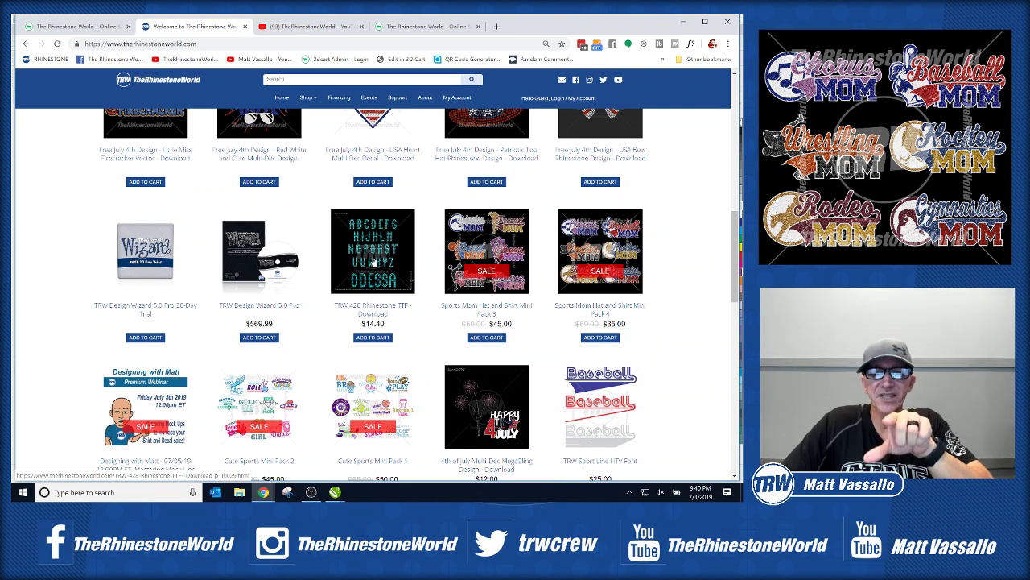
# Step: Close the spare Rhinestone World browser tab and view the July Membership Perks post in TheRhinestoneWorld YouTube channel's Community section
pyautogui.click(320, 31)
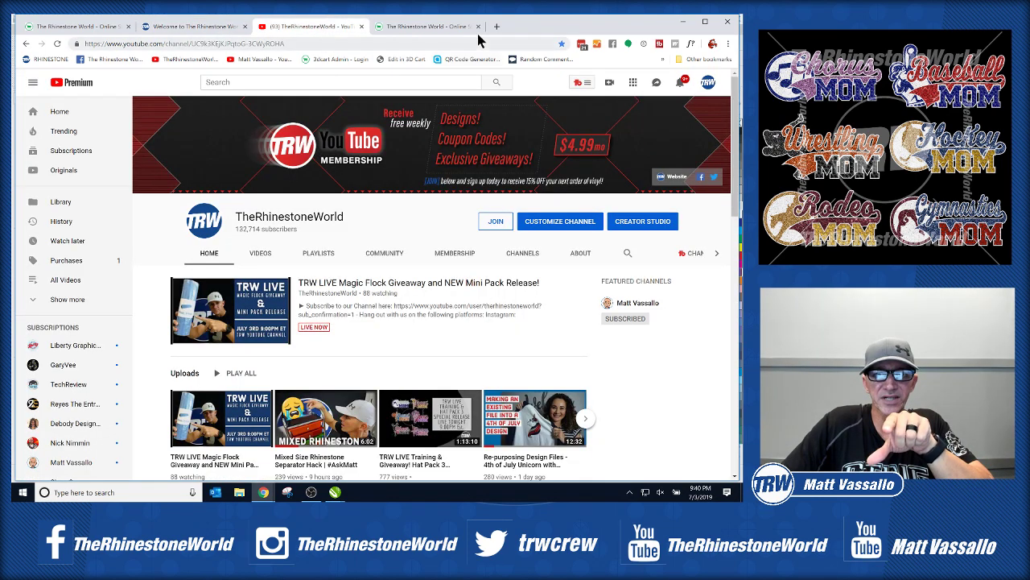
pyautogui.click(479, 27)
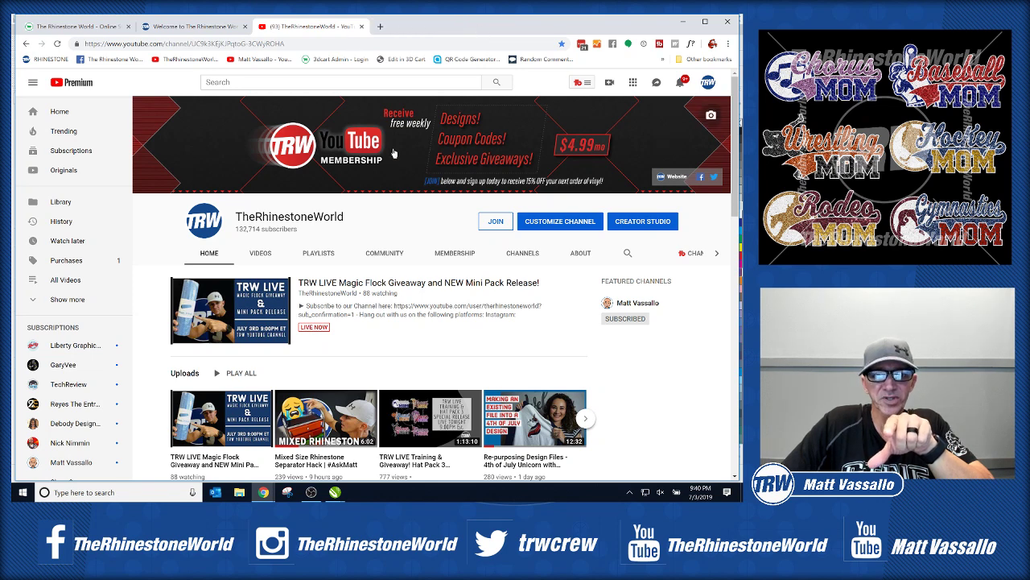
pyautogui.click(391, 256)
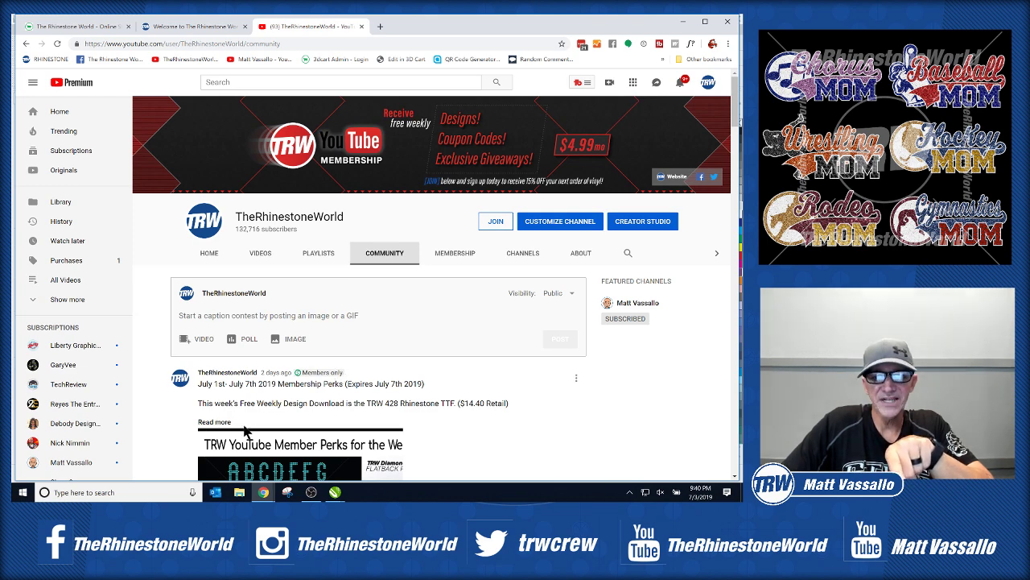
pyautogui.scroll(-1, 303, 400)
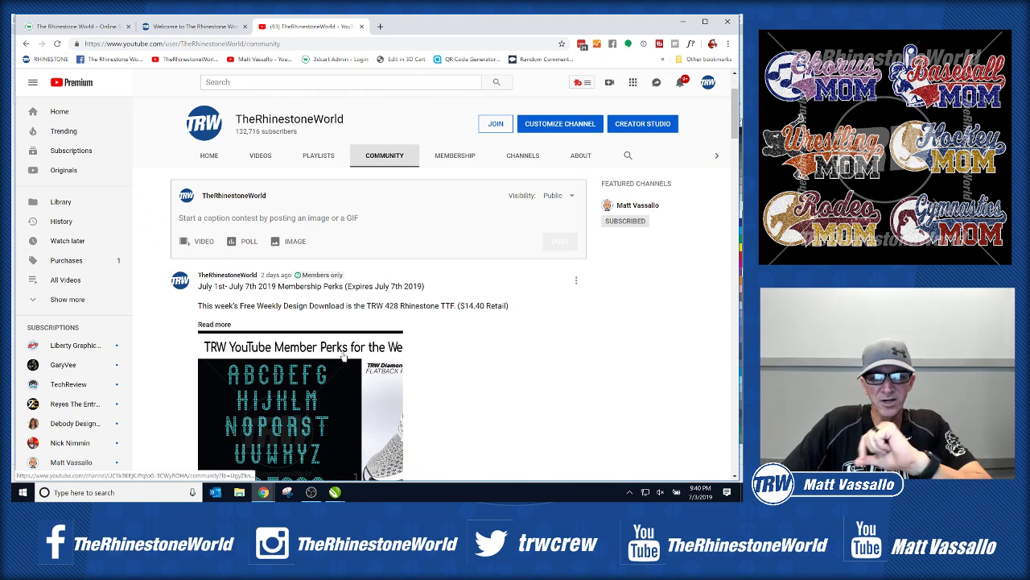
pyautogui.scroll(-1, 304, 402)
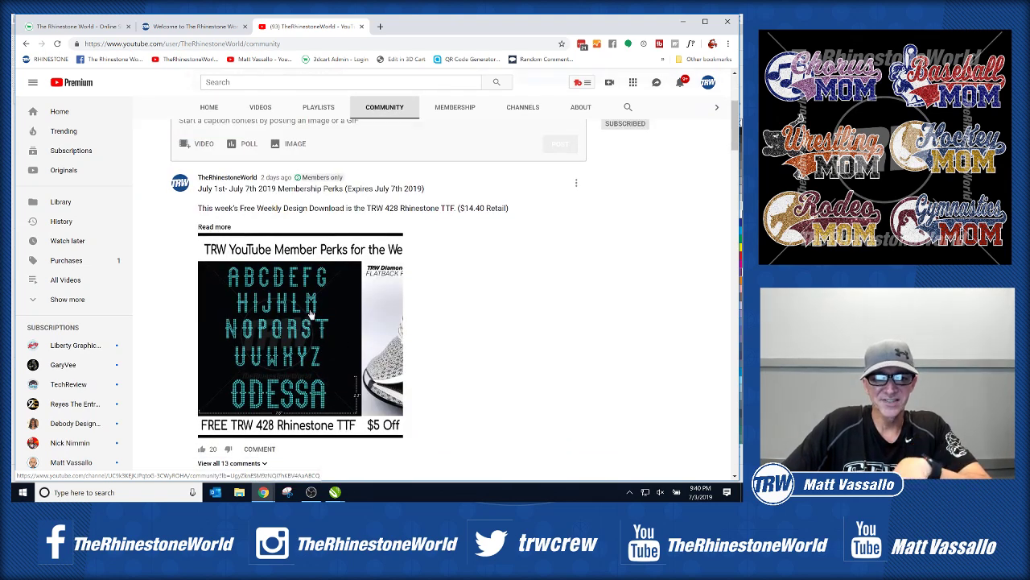
pyautogui.scroll(2, 372, 310)
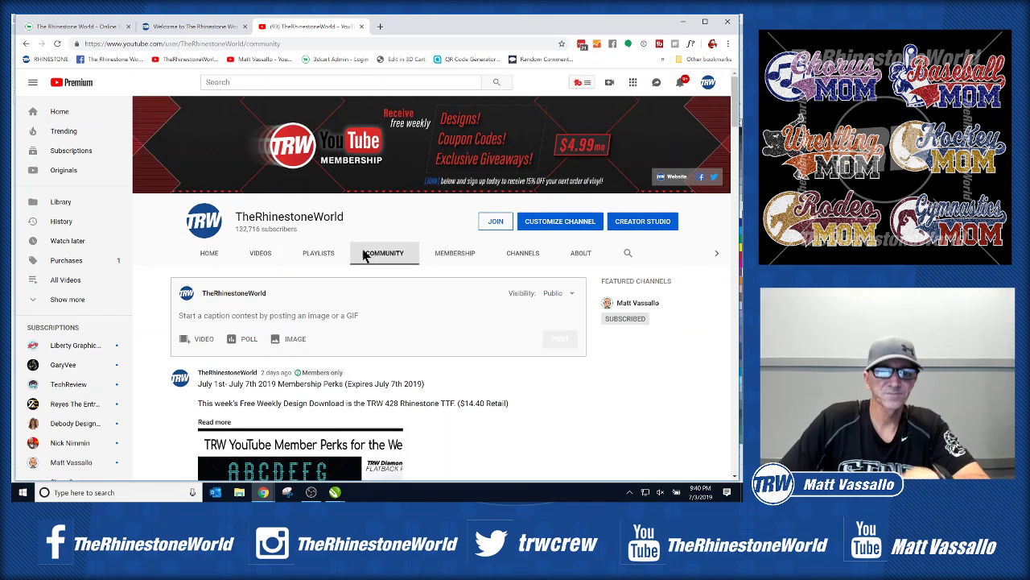
# Step: Return to the store, open the Sports Mom Hat and Shirt Mini Pack 4 product page, and display its T-shirt image
pyautogui.click(194, 32)
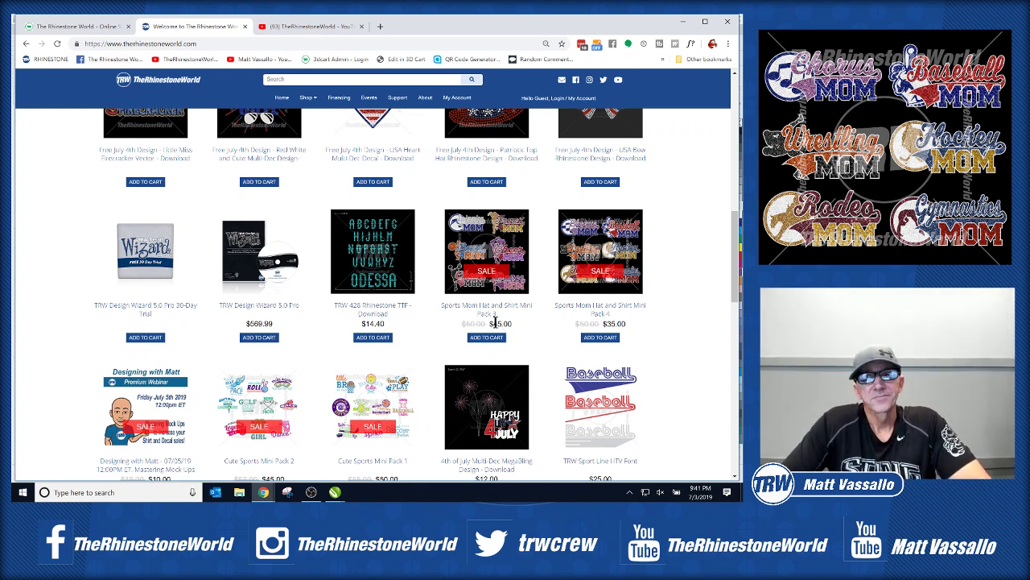
pyautogui.click(602, 322)
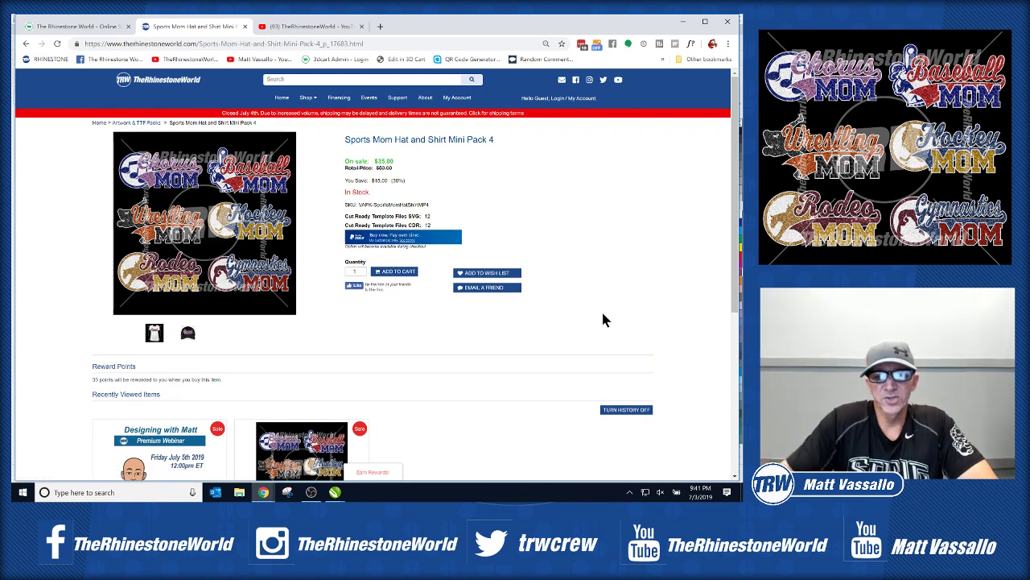
pyautogui.click(165, 331)
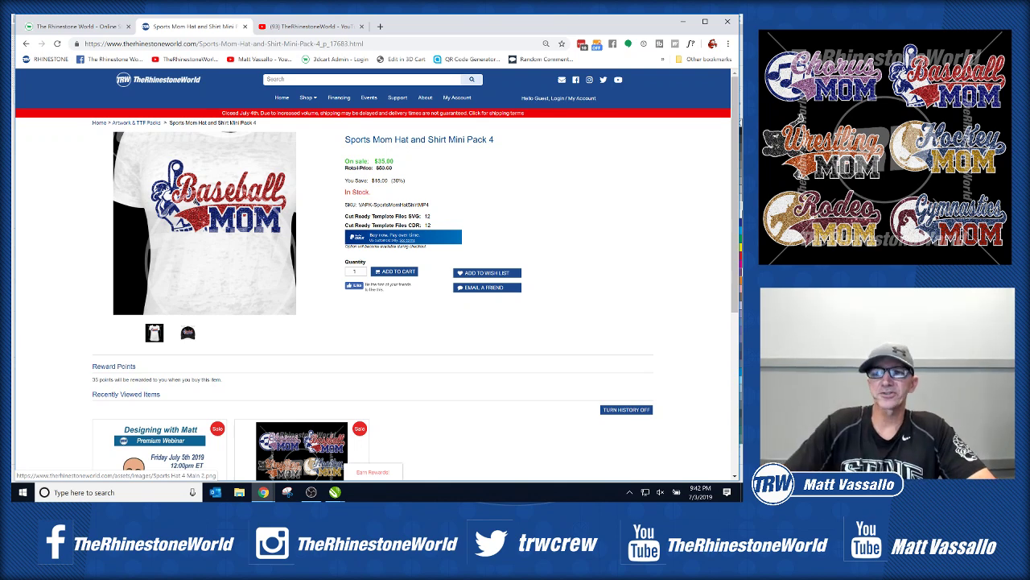
# Step: View the pack's hat image, add one Sports Mom Hat and Shirt Mini Pack 4 to the cart, and highlight the order total in the cart
pyautogui.click(186, 335)
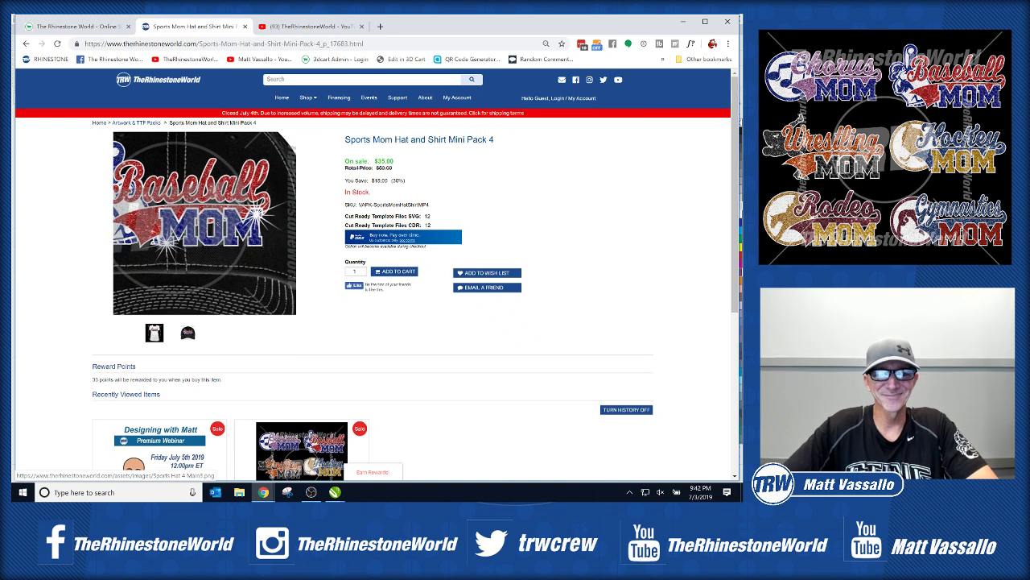
pyautogui.click(413, 272)
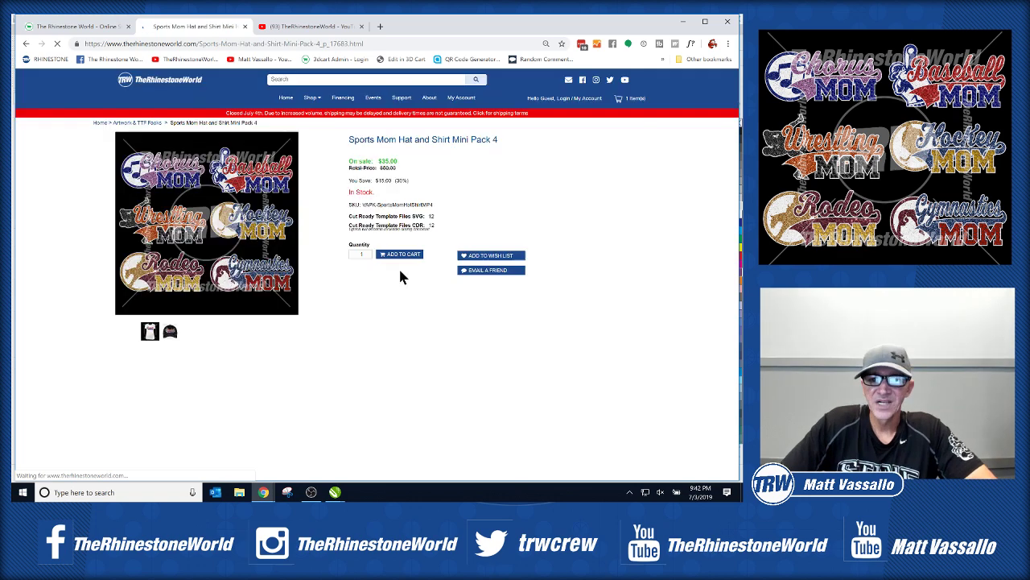
pyautogui.click(630, 100)
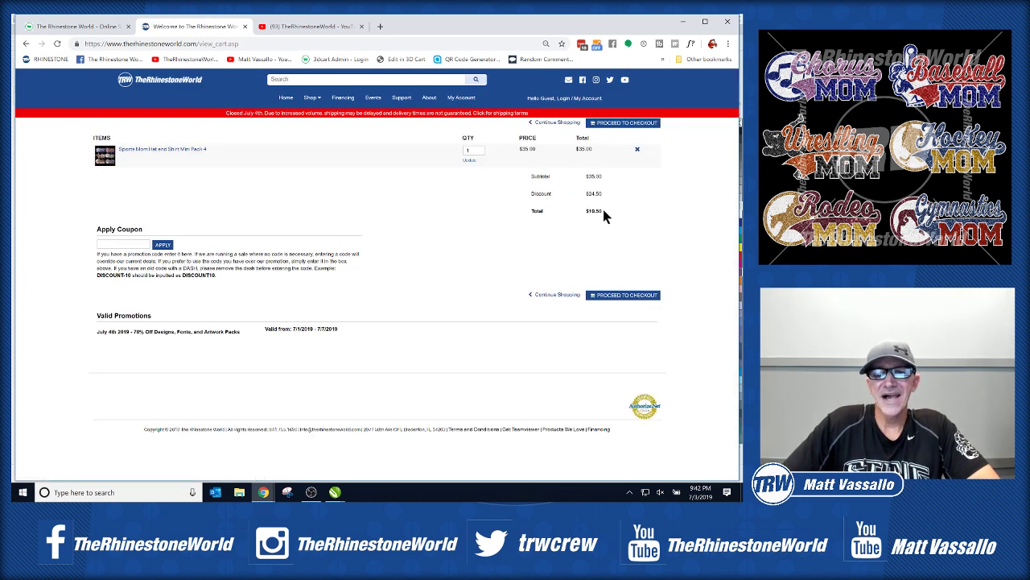
pyautogui.moveTo(603, 211); pyautogui.dragTo(585, 211)
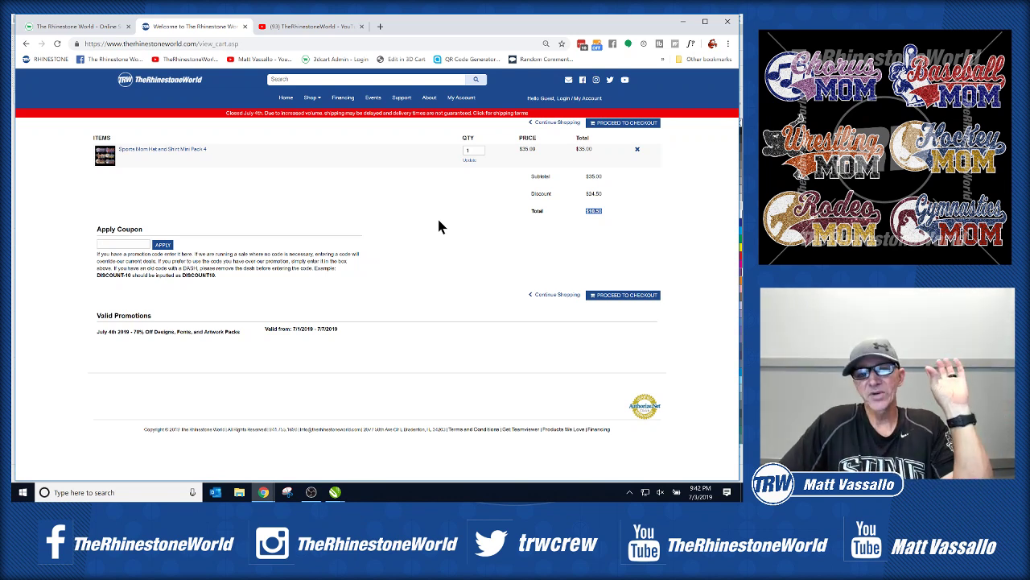
# Step: Return to the Sports Mom Hat and Shirt Mini Pack 4 product page, view its six-design image enlarged, and close the enlargement
pyautogui.click(165, 151)
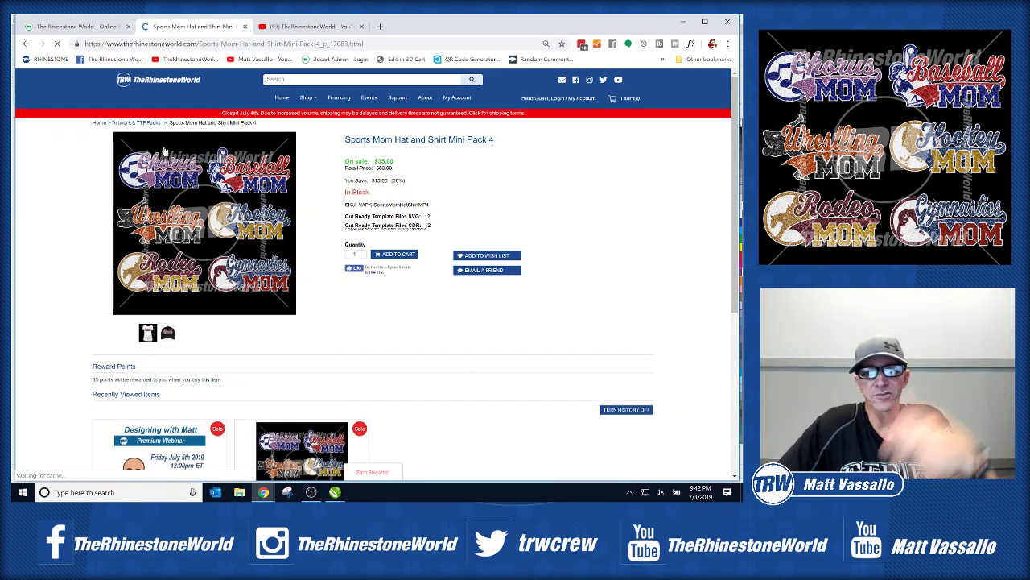
pyautogui.click(168, 211)
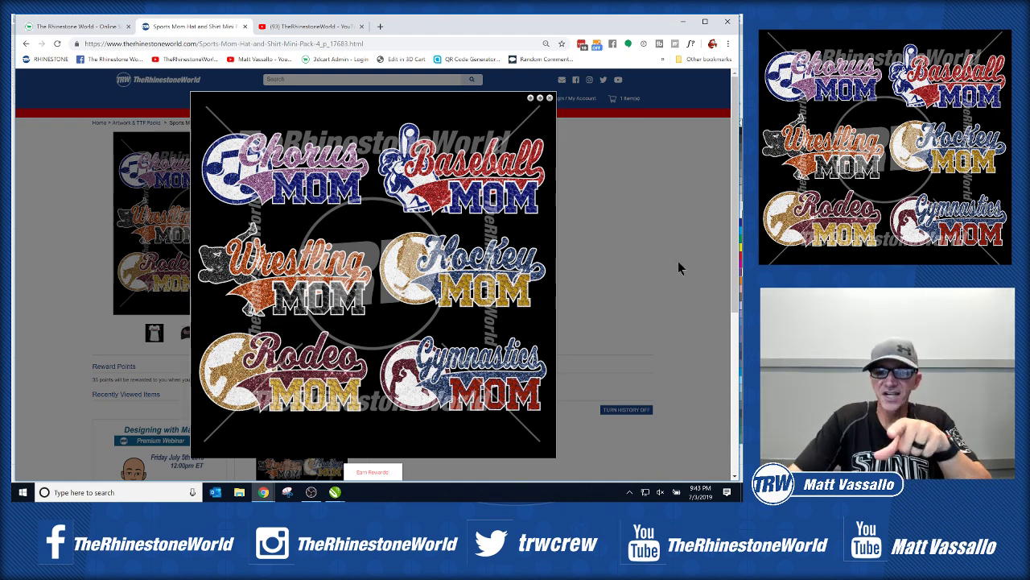
pyautogui.click(633, 225)
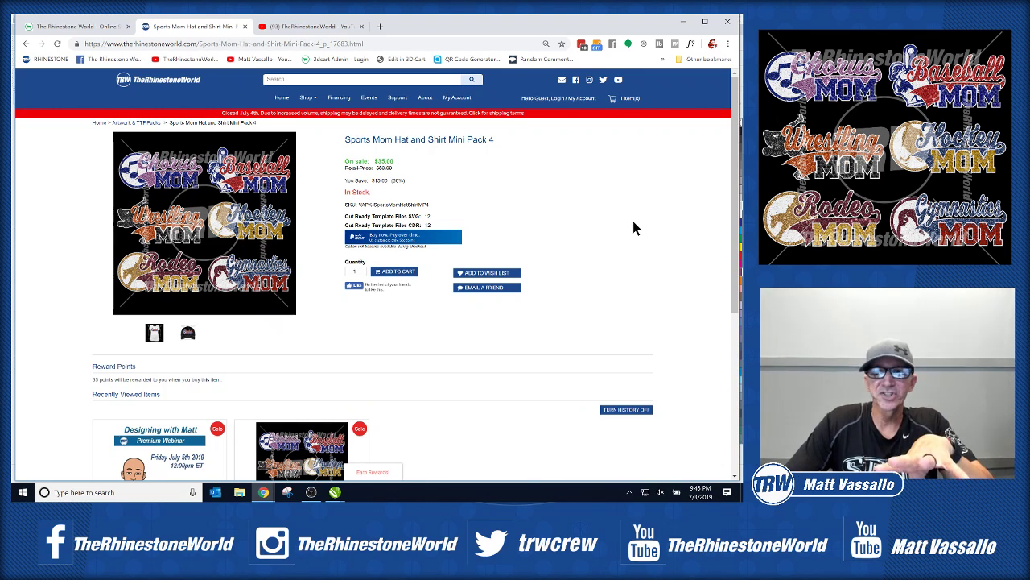